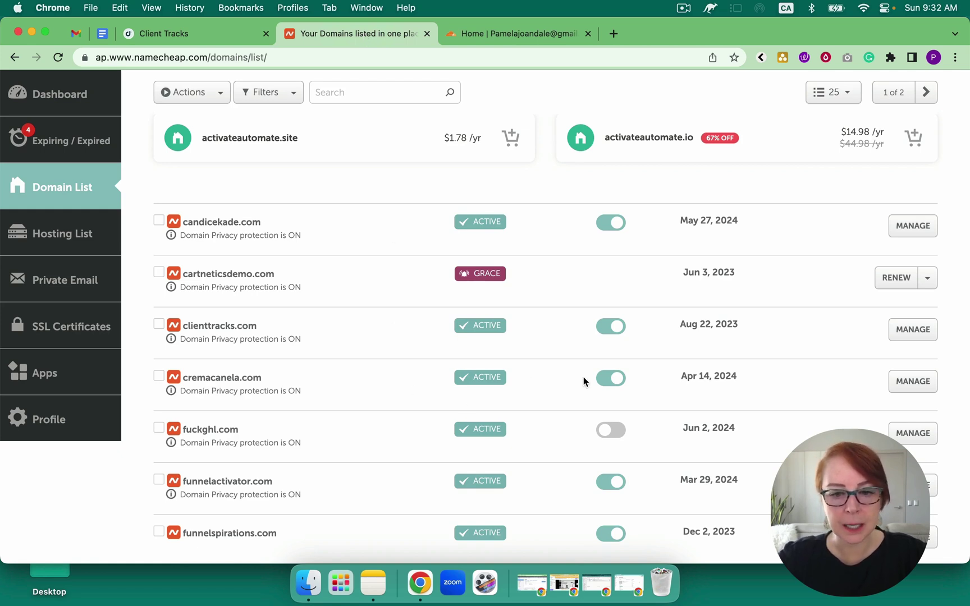
Open the management page of cremacanela.com in Namecheap and set its nameservers to Custom DNS.
click(915, 383)
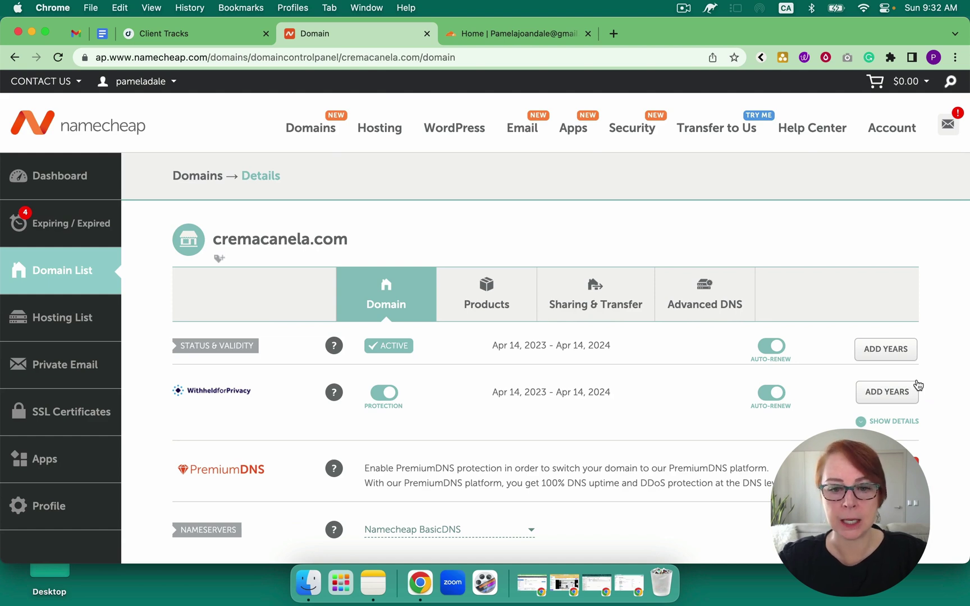
scroll(616, 376, down, 5)
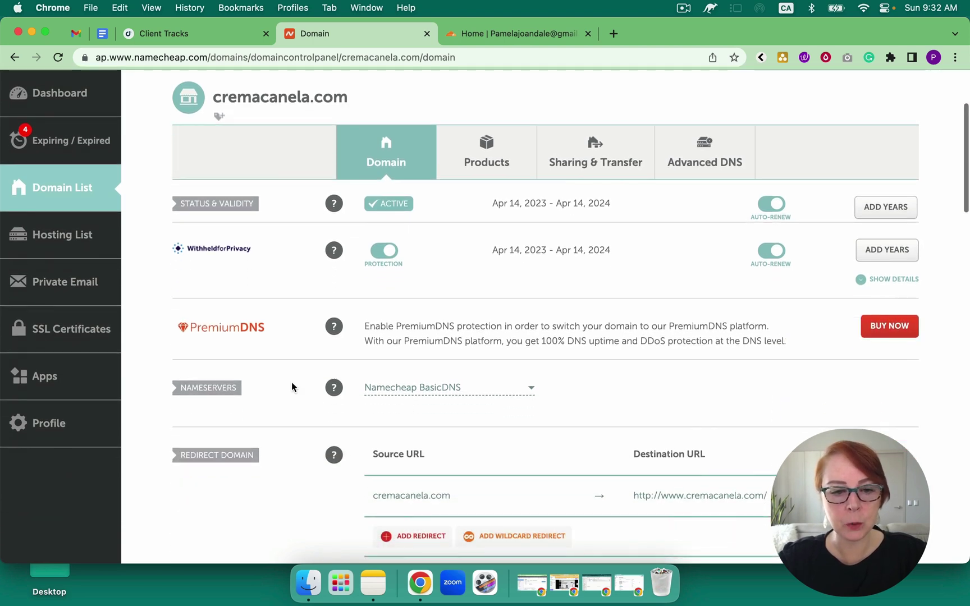
click(488, 388)
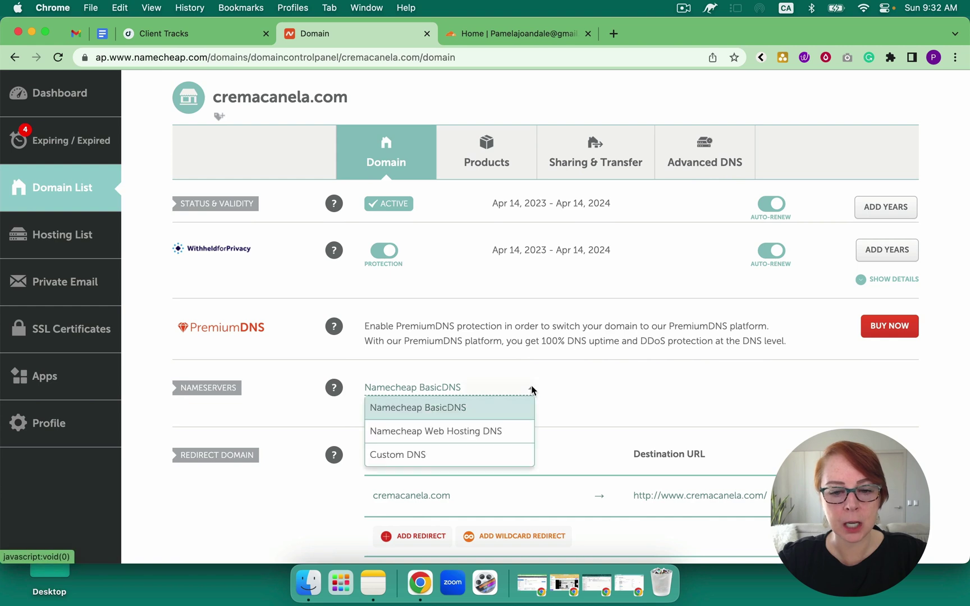
click(437, 455)
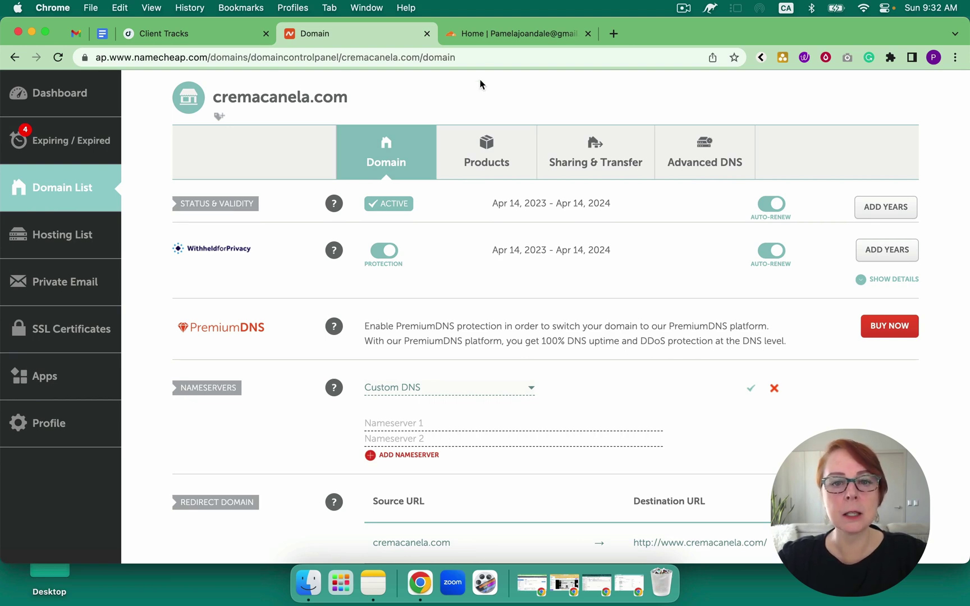
Switch to Cloudflare, start adding a new site and enter cremacanela.com as its address.
click(519, 35)
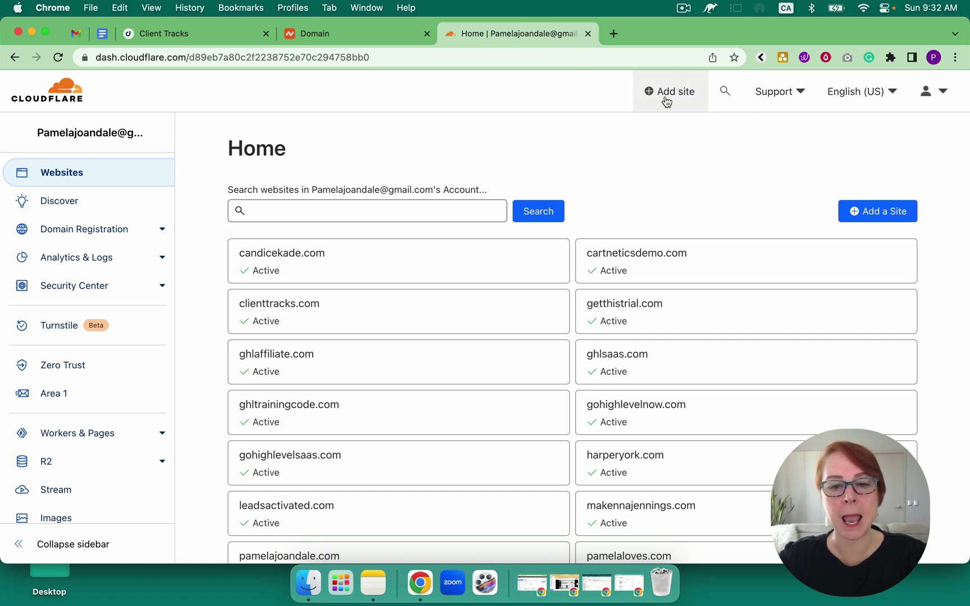
click(871, 211)
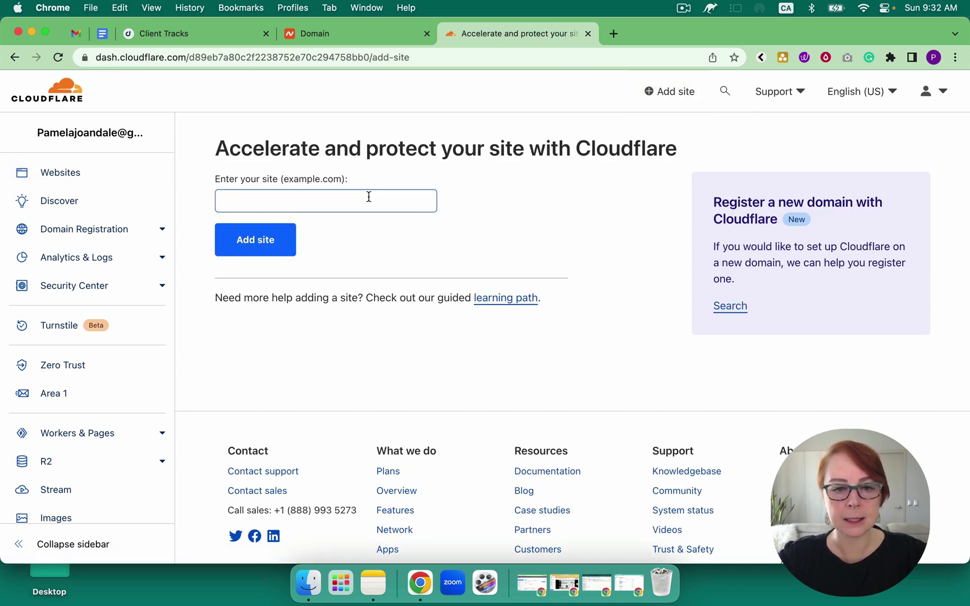
click(369, 196)
text(cremacanela)
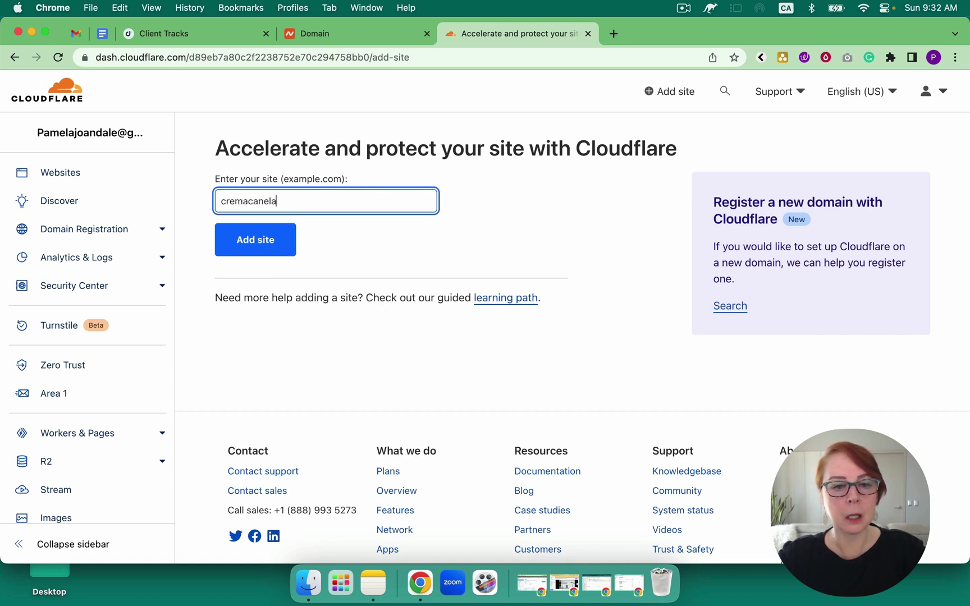
text(.com)
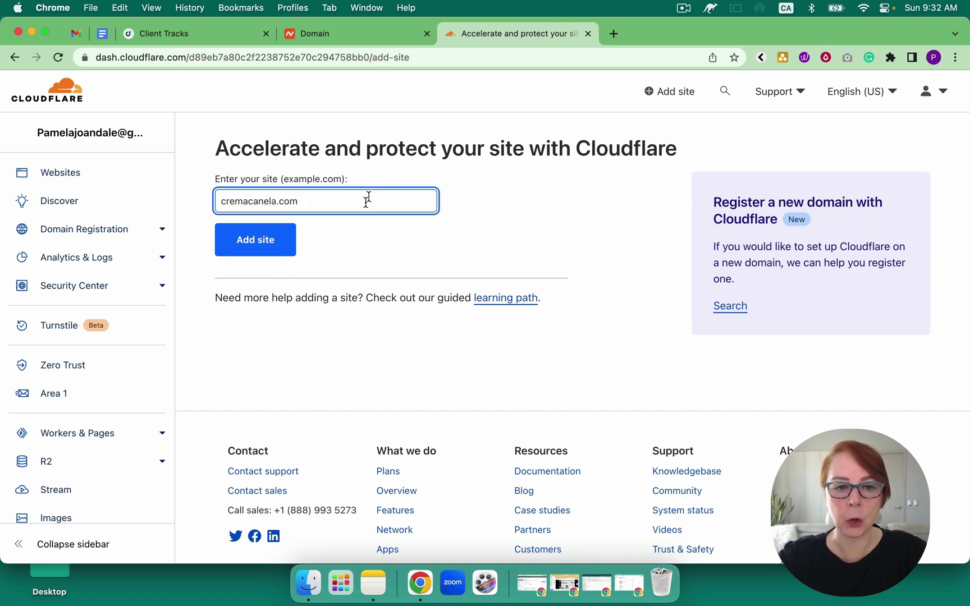
Replace the site address with cremacanela.com copied from Namecheap, without a trailing space, and add the site to Cloudflare.
click(367, 37)
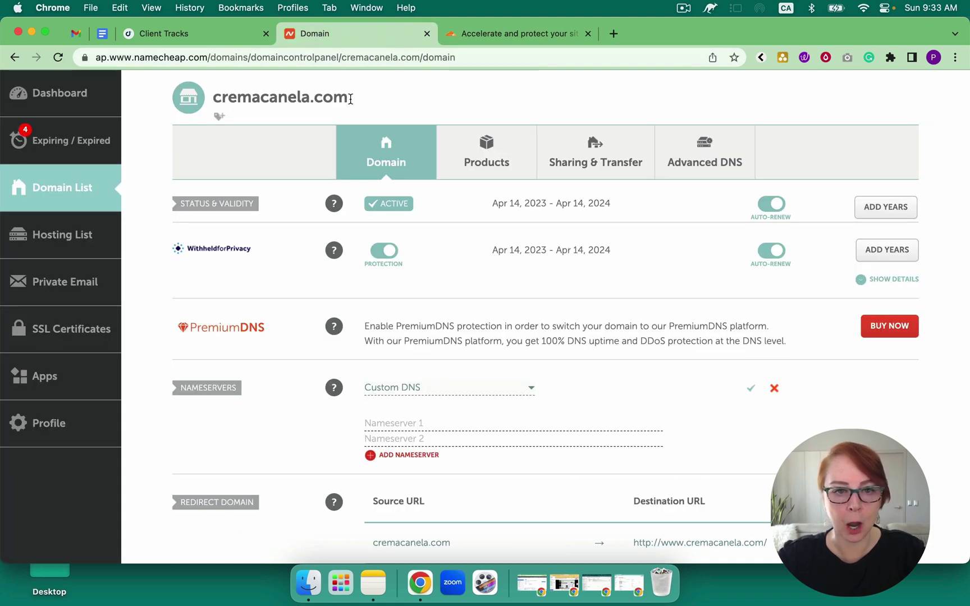
drag(349, 99, 206, 102)
key(super+c)
click(492, 43)
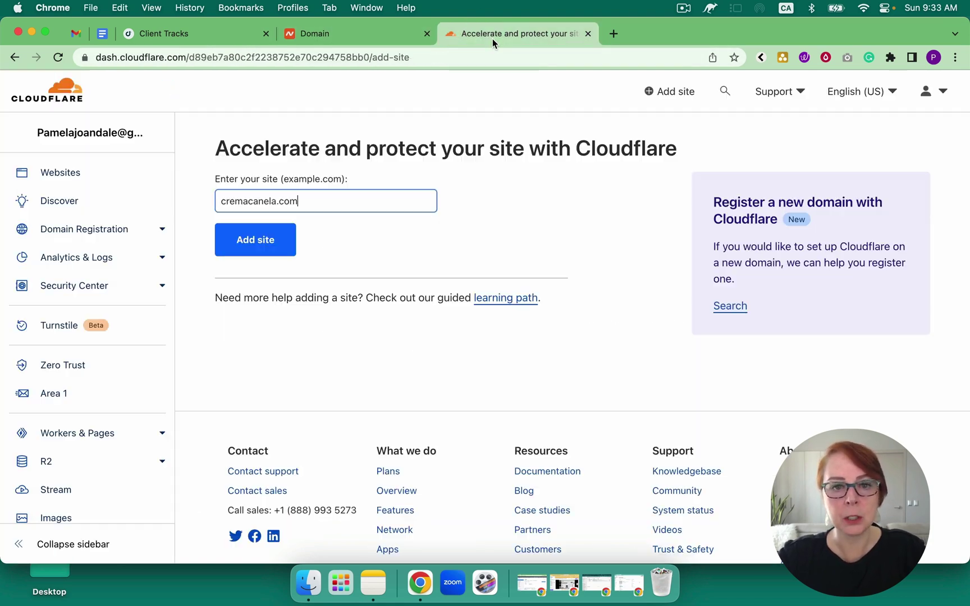
drag(325, 200, 171, 203)
key(super+v)
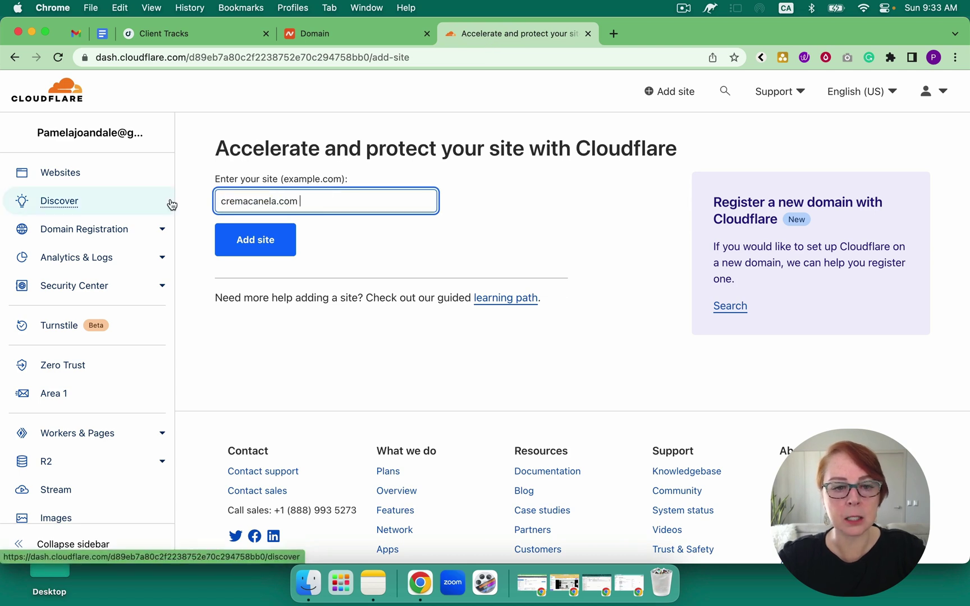
key(BackSpace)
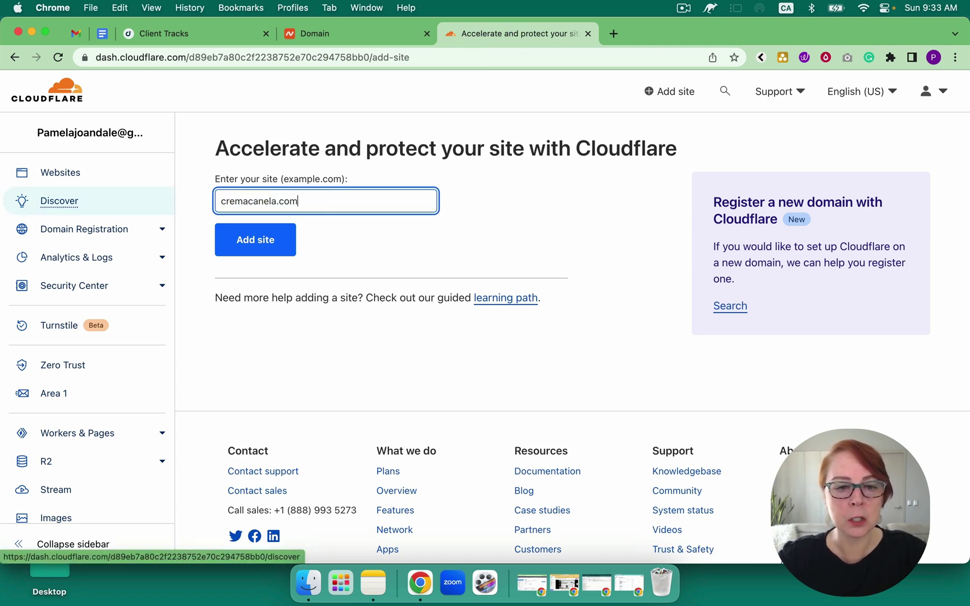
click(251, 228)
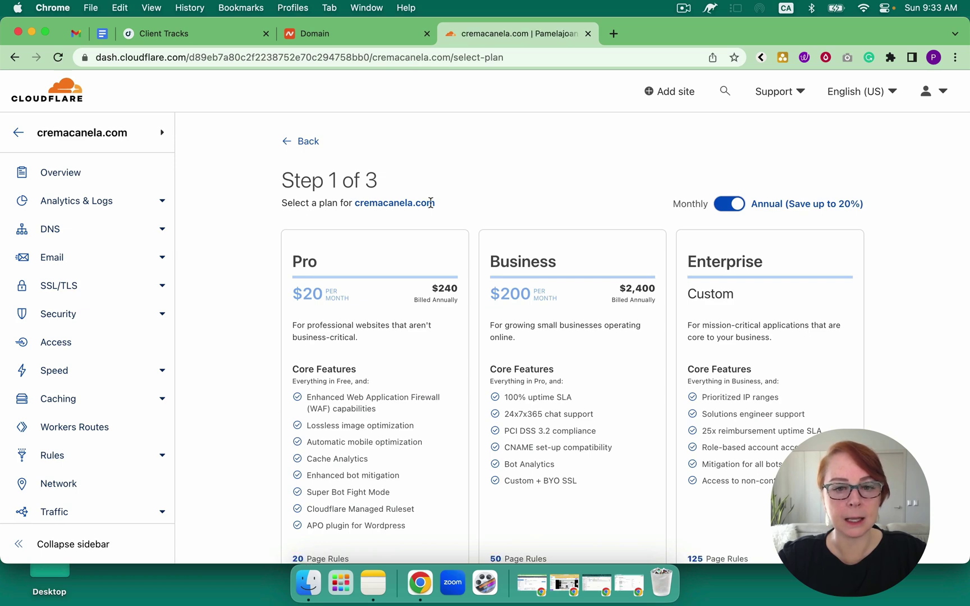
Choose the Free plan for cremacanela.com and accept the scanned DNS records.
scroll(430, 205, down, 5)
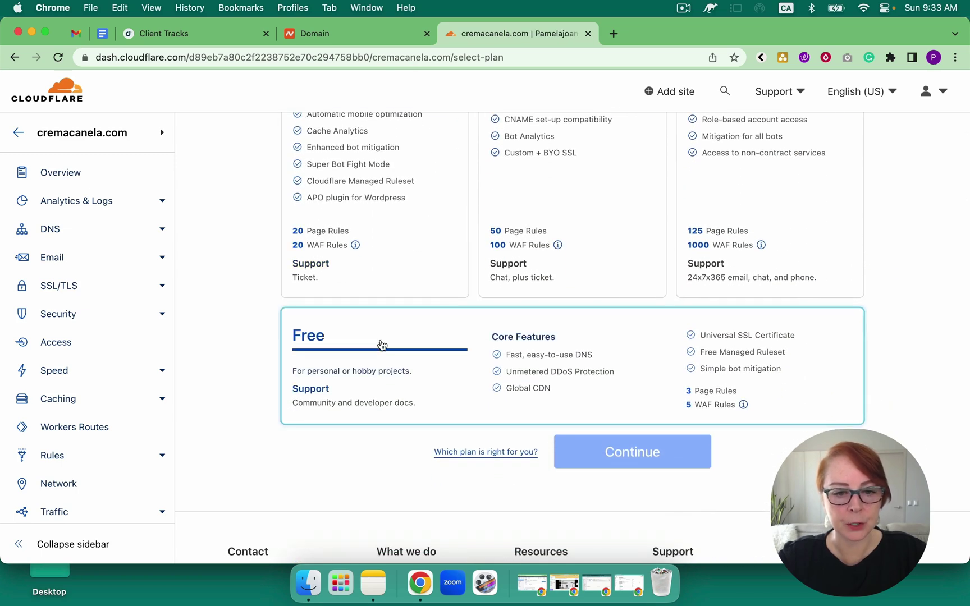
click(382, 345)
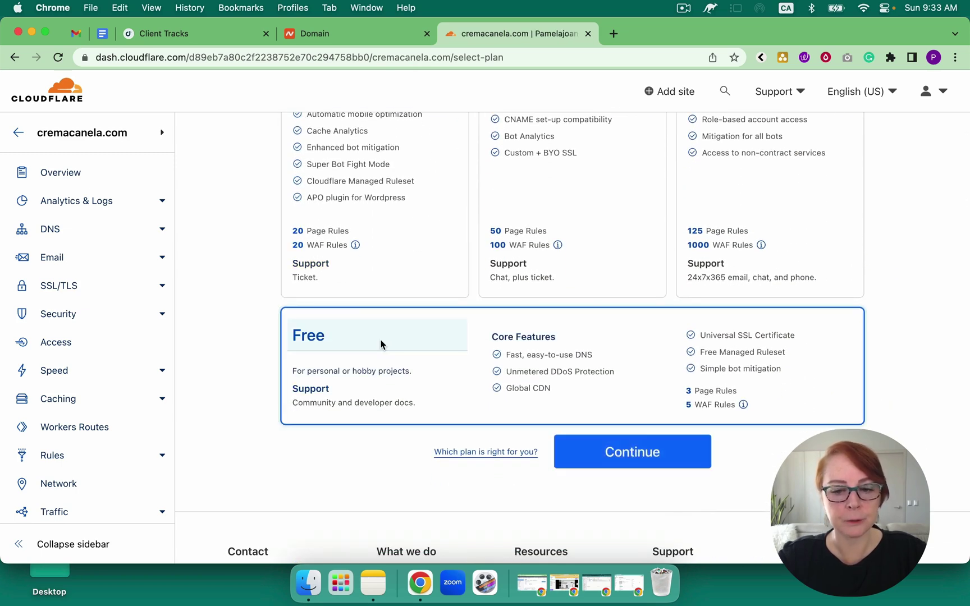
click(677, 451)
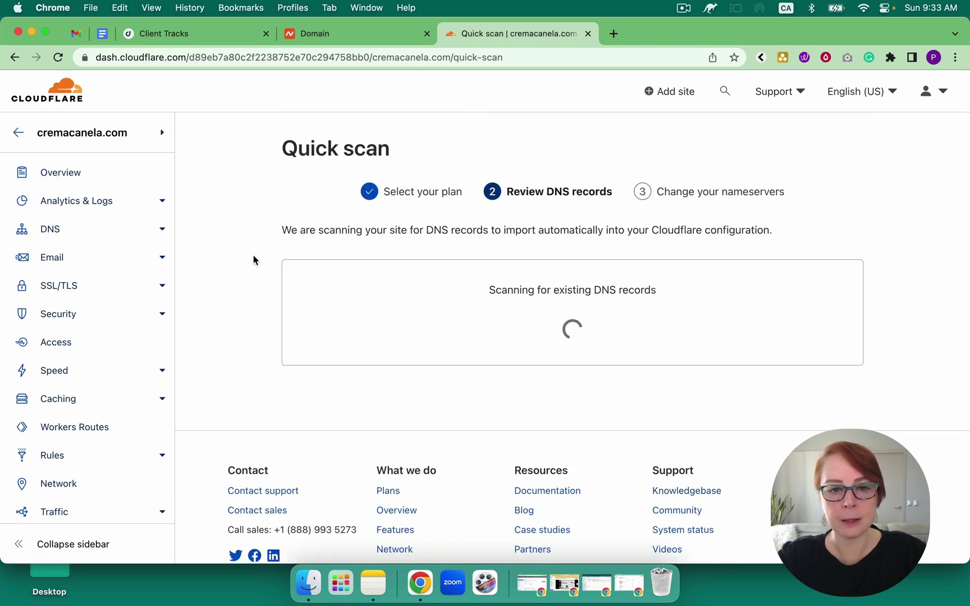
scroll(257, 312, down, 10)
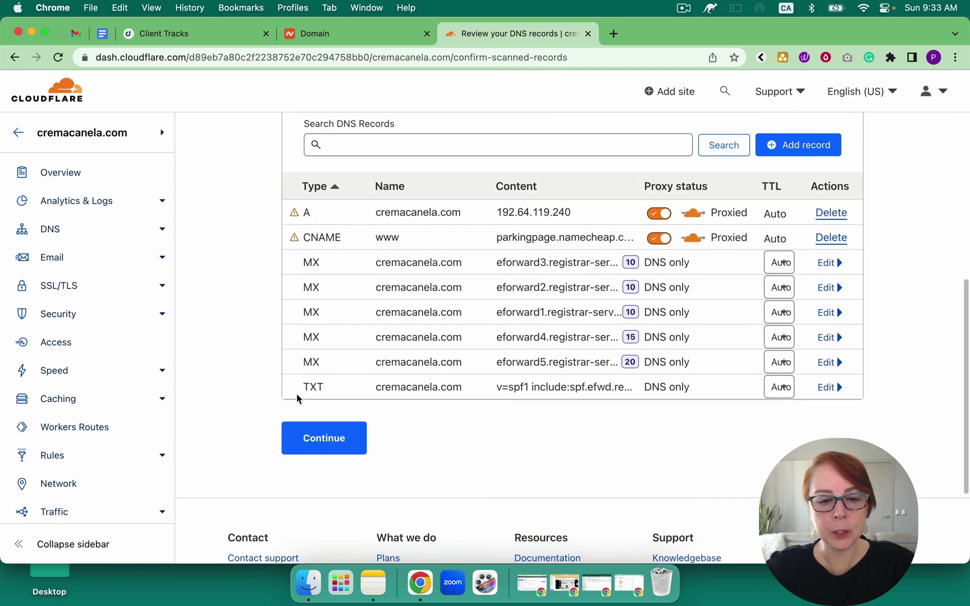
click(330, 438)
Copy the nameserver kyrie.ns.cloudflare.com from Cloudflare's instructions into Nameserver 1 of the domain in Namecheap.
scroll(422, 398, down, 5)
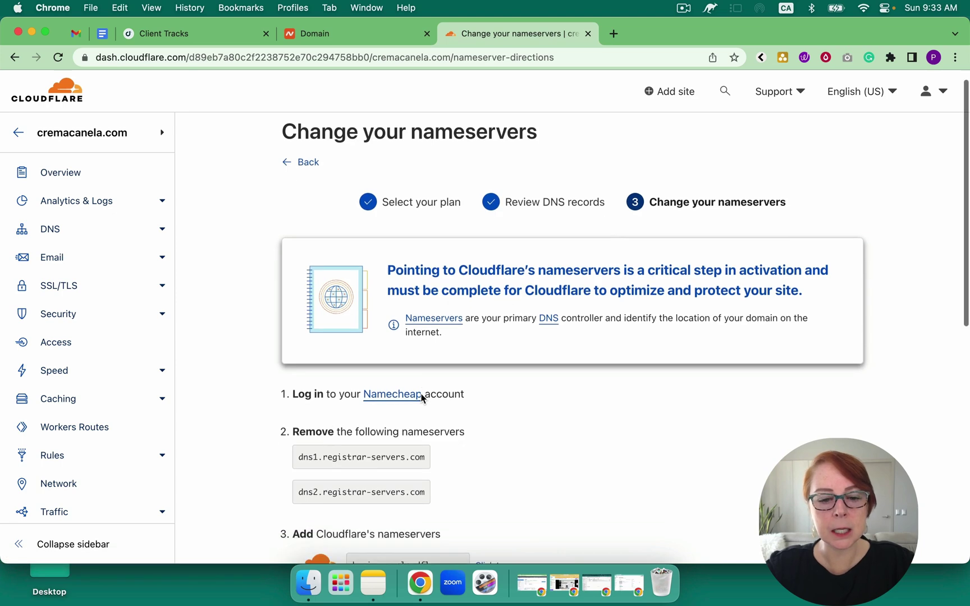
scroll(469, 339, down, 1)
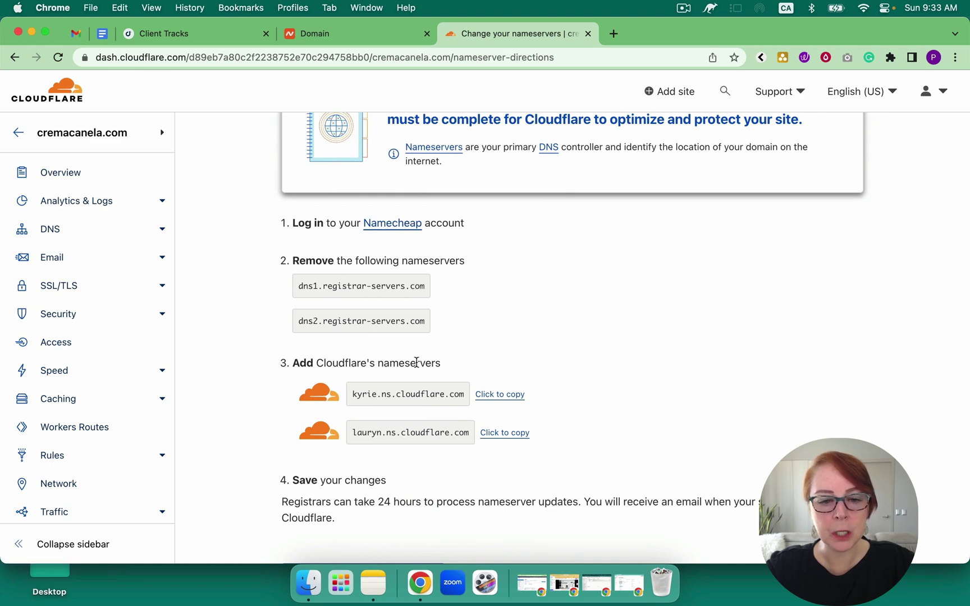
click(499, 395)
click(381, 37)
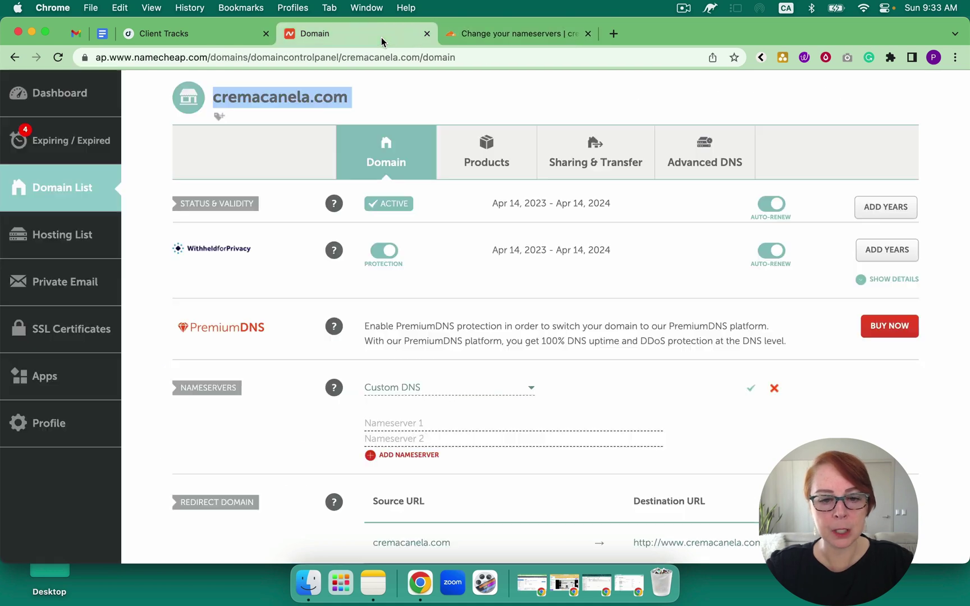
click(428, 422)
key(super+v)
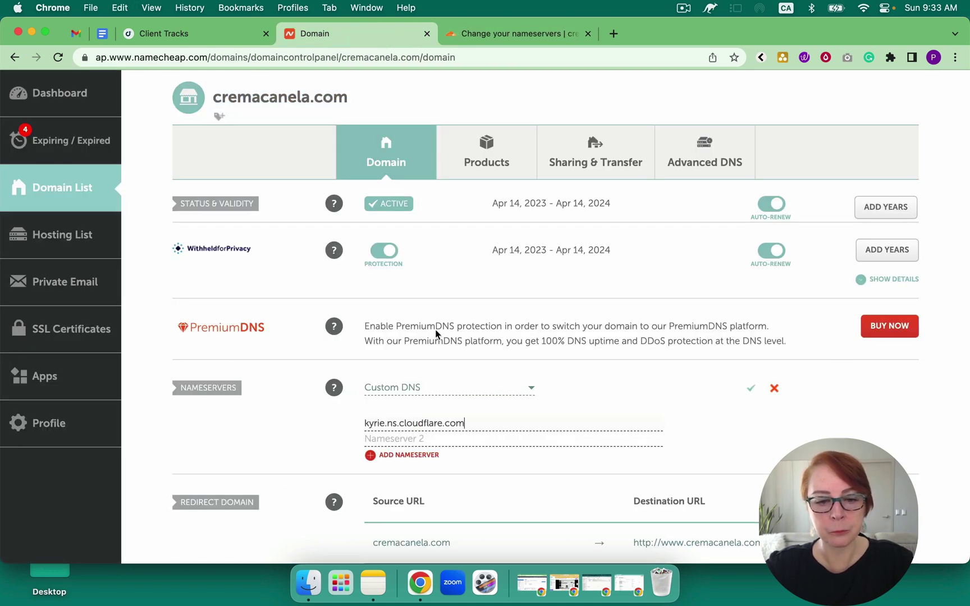
Copy lauryn.ns.cloudflare.com from Cloudflare into Nameserver 2 in Namecheap and save the custom nameservers.
click(494, 34)
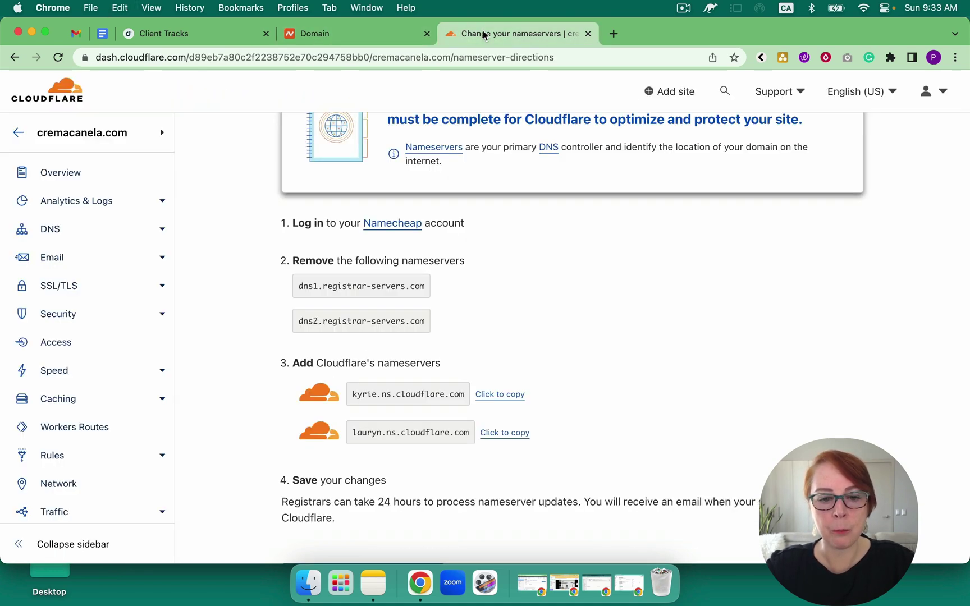
click(507, 433)
click(352, 39)
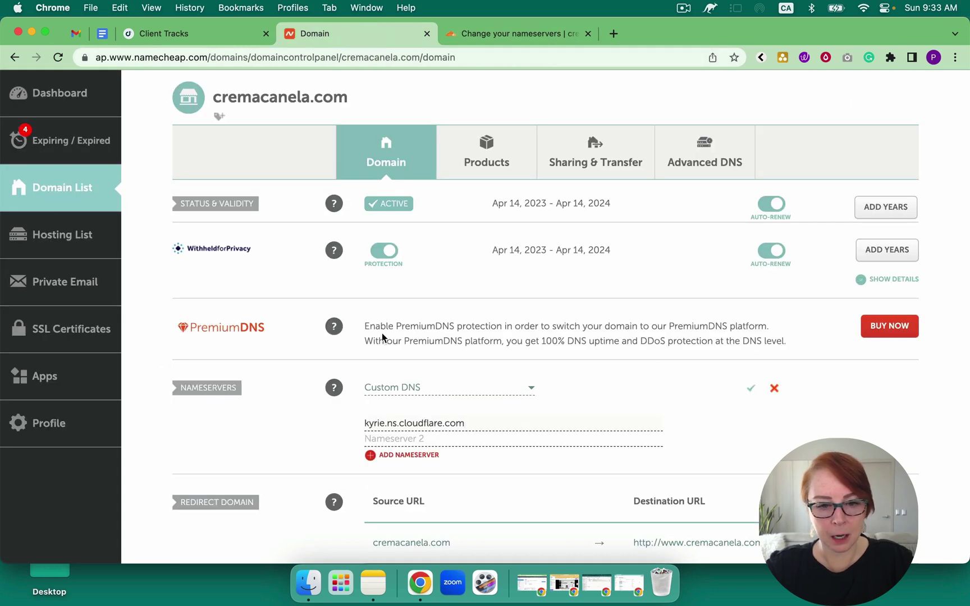
click(387, 439)
key(super+v)
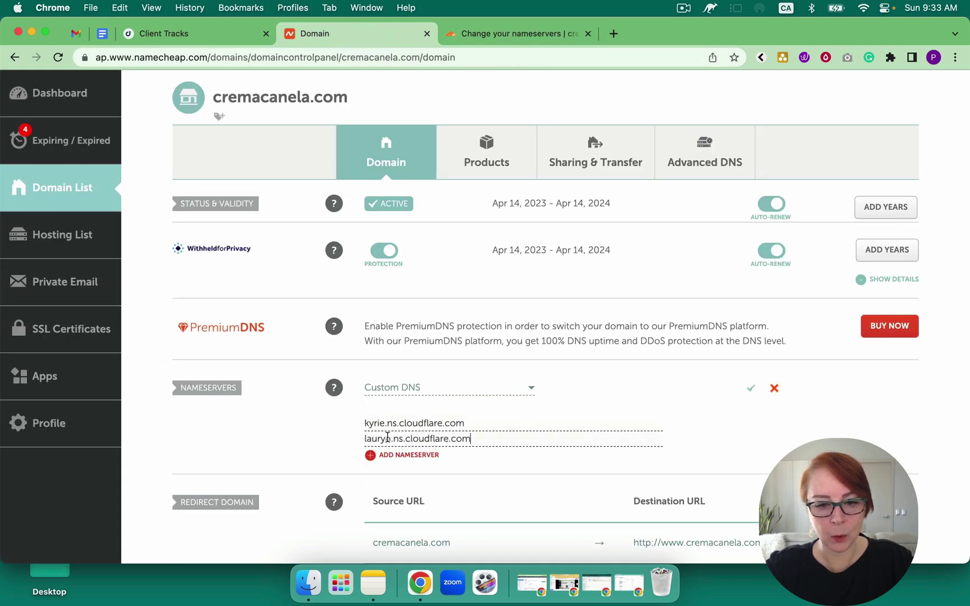
click(750, 388)
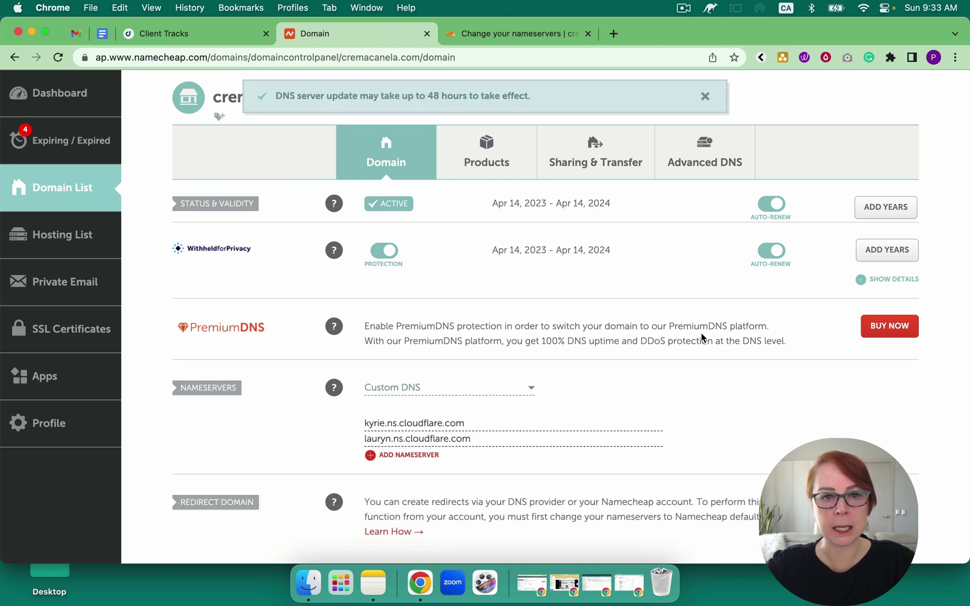
Close the Namecheap page, have Cloudflare check the nameservers and postpone the Quick Start Guide.
click(427, 33)
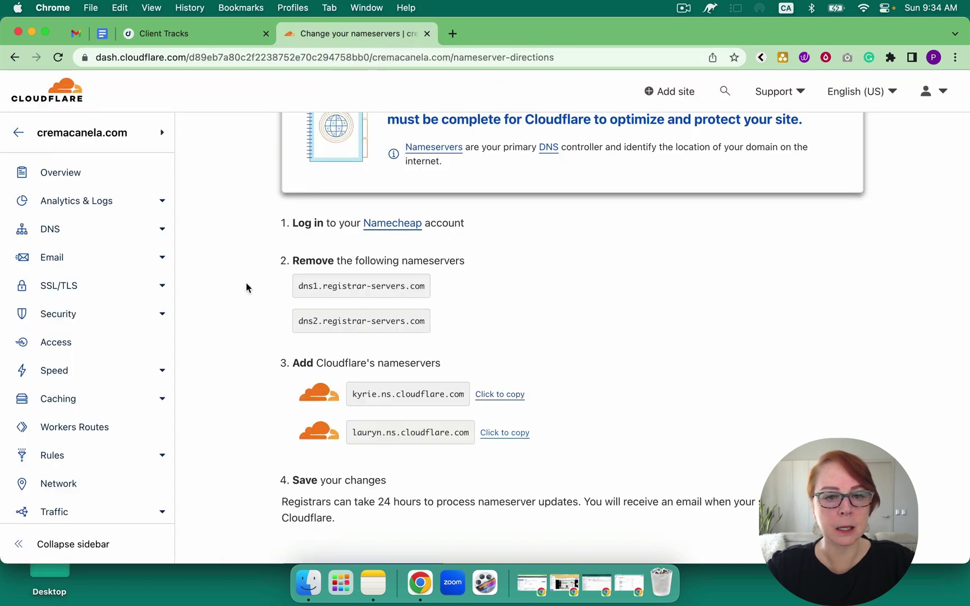
scroll(230, 308, down, 5)
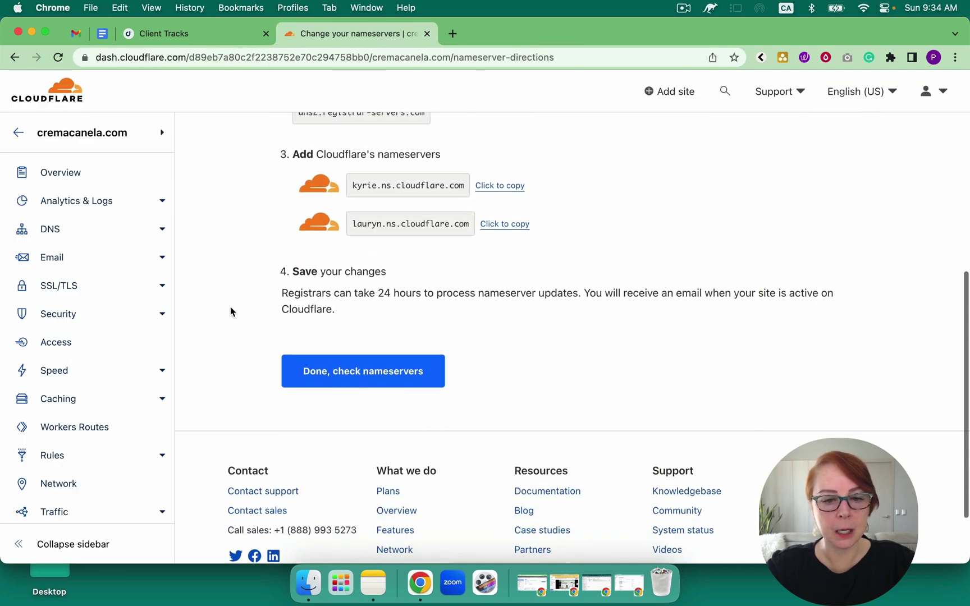
click(362, 353)
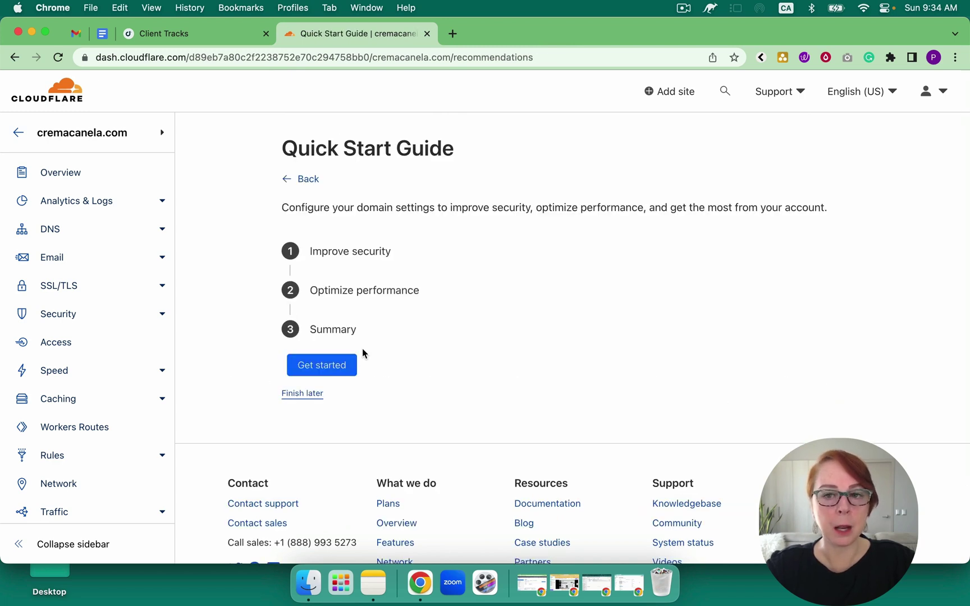
click(311, 392)
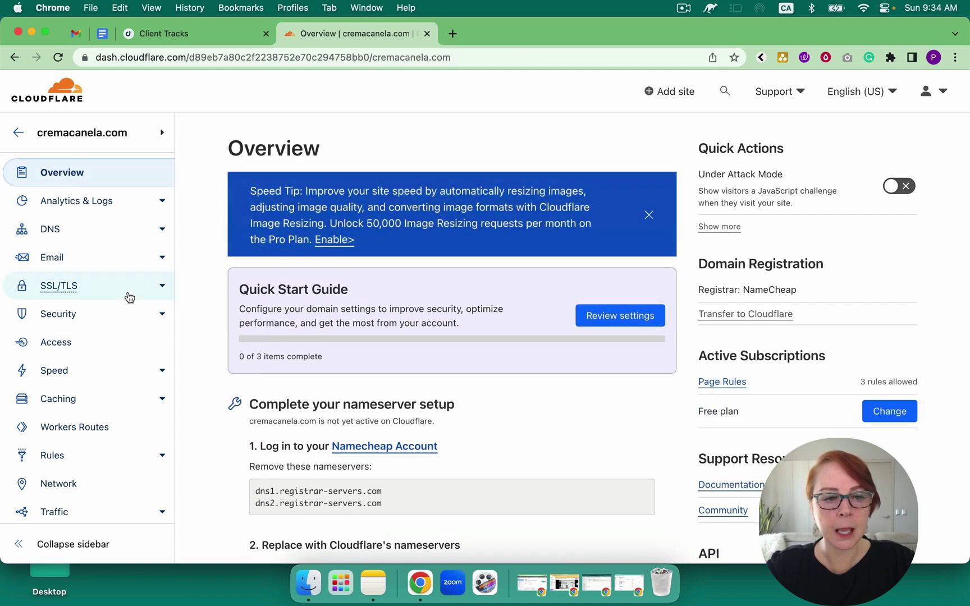
Open the DNS records of cremacanela.com and examine the IP address in the A record.
click(58, 231)
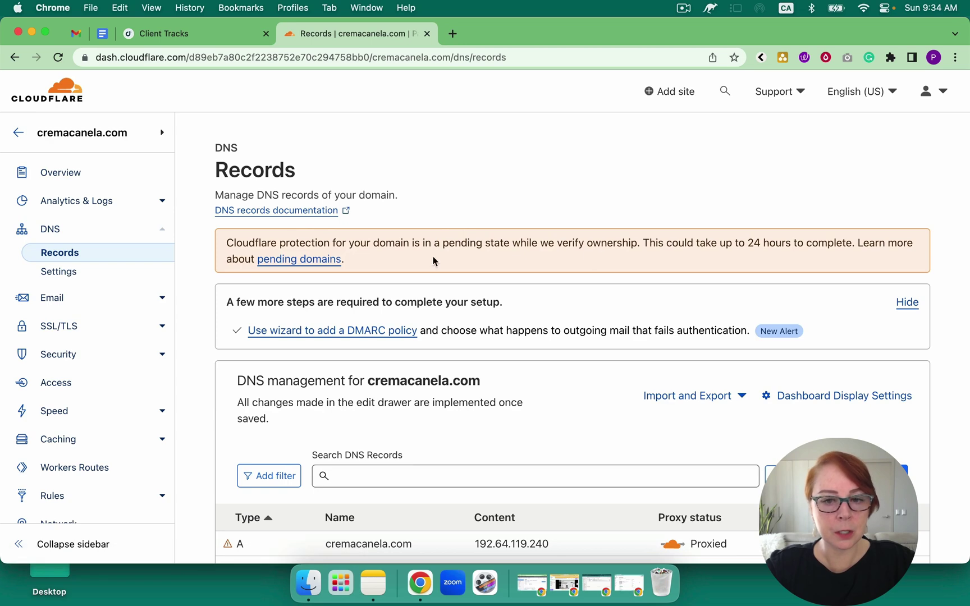
scroll(575, 234, down, 5)
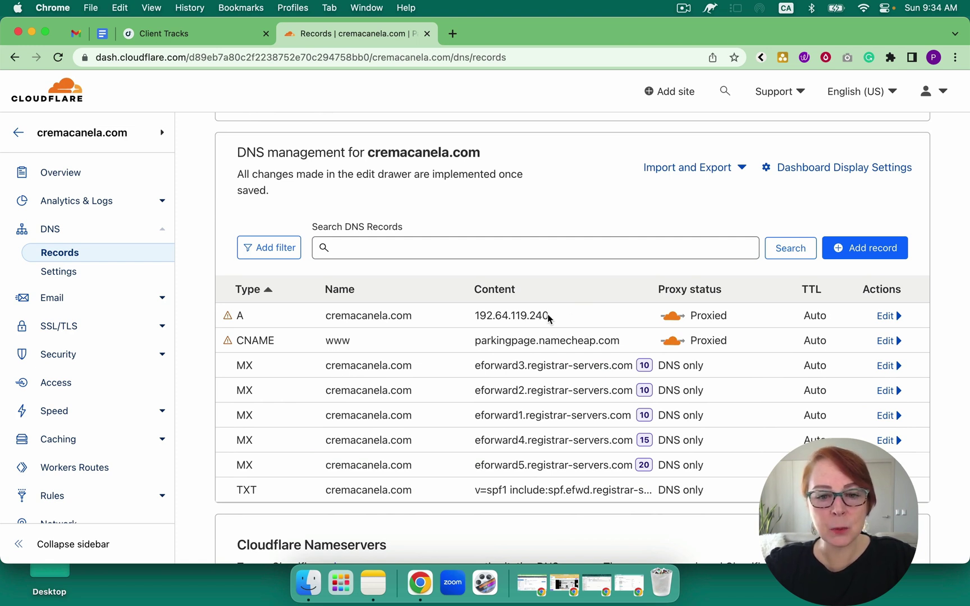
drag(566, 318, 461, 320)
click(562, 323)
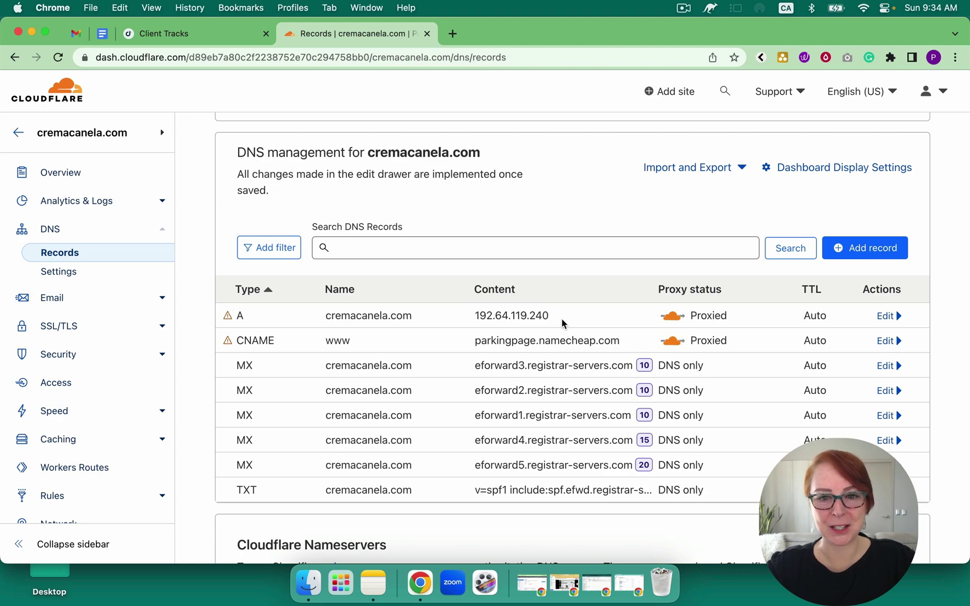
Switch to Client Tracks and open the Domains page in the account settings.
click(219, 45)
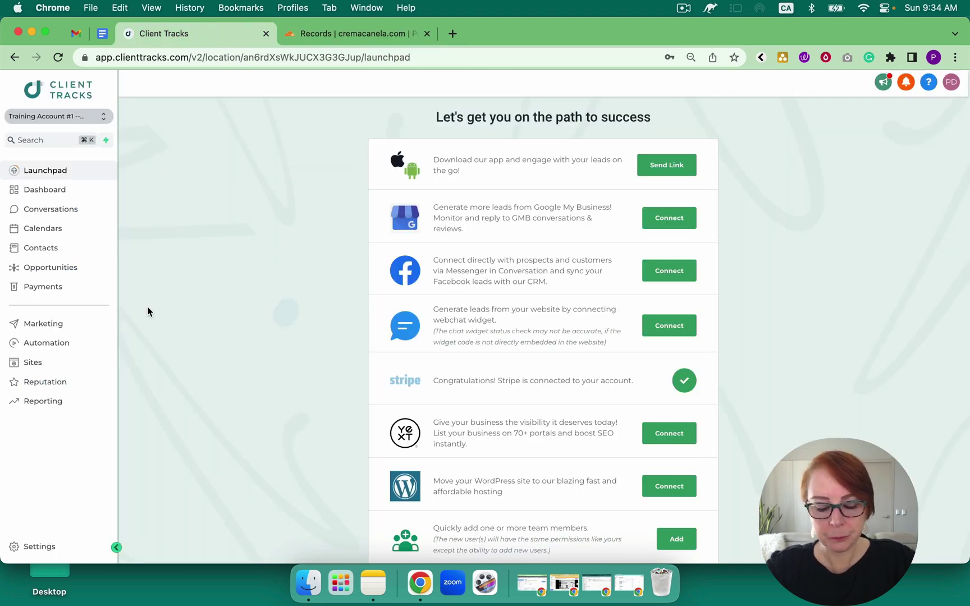
click(40, 546)
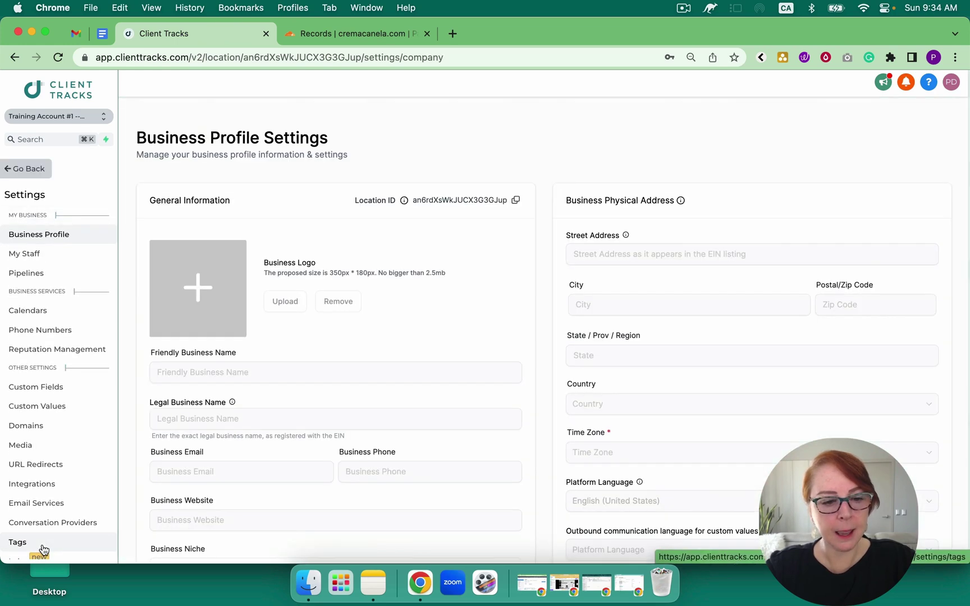
click(40, 424)
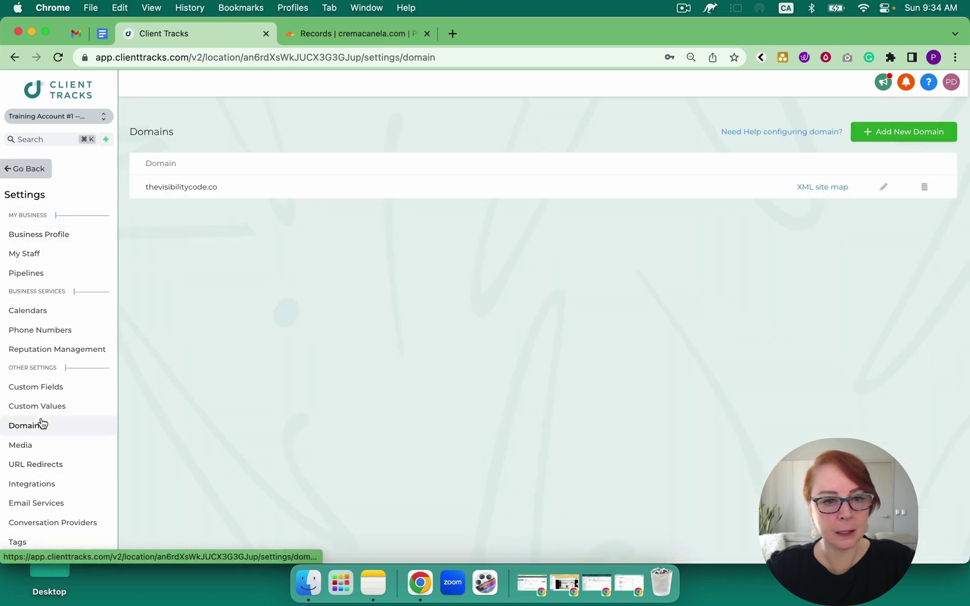
Start adding a new domain, copy the A record address 34.68.234.4 from the note and switch to the Cloudflare DNS records.
click(910, 132)
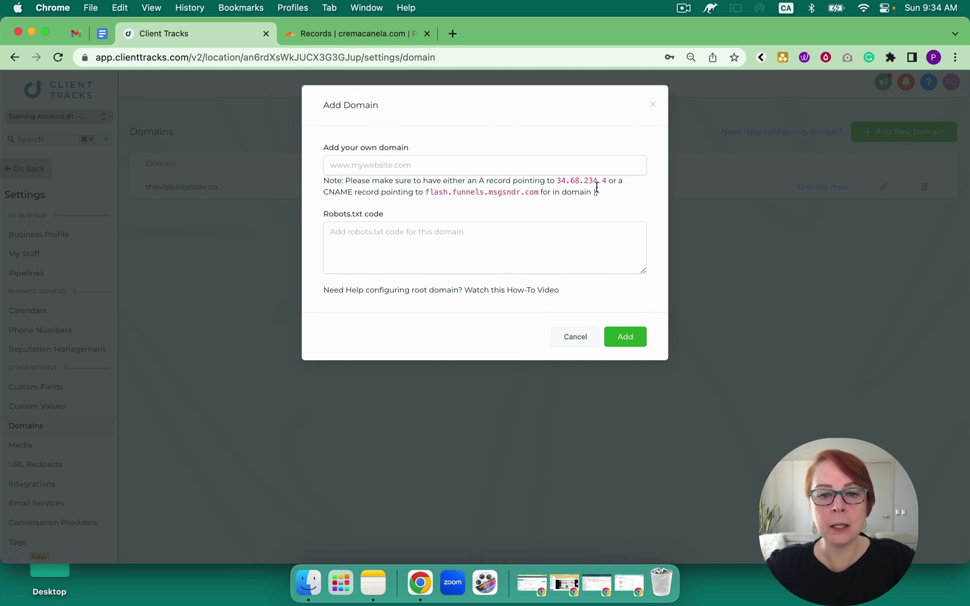
drag(606, 180, 557, 182)
key(super+c)
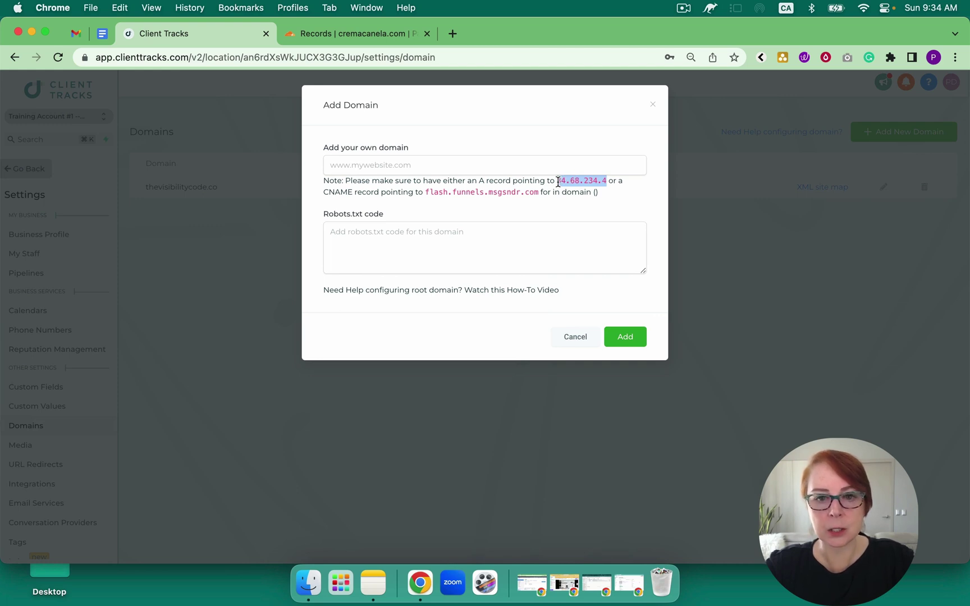
click(386, 35)
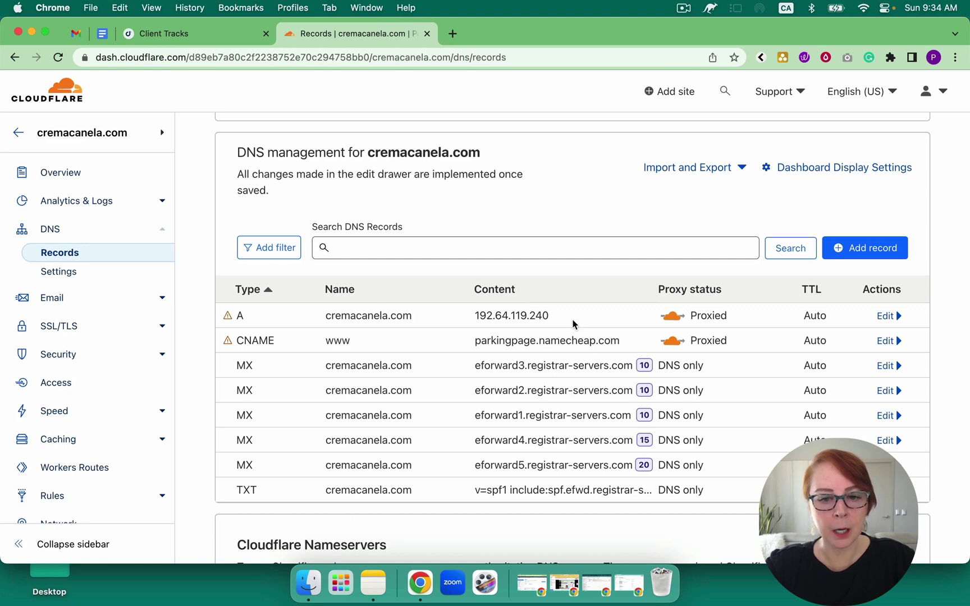
click(205, 34)
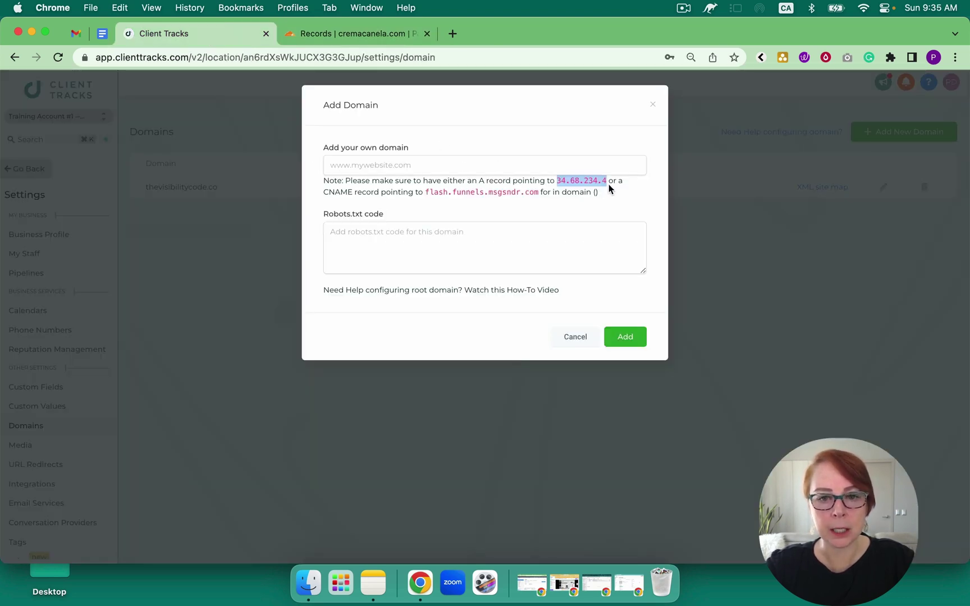
click(378, 34)
Open the TXT record of cremacanela.com, examine its content and close it without changing anything.
scroll(425, 226, down, 2)
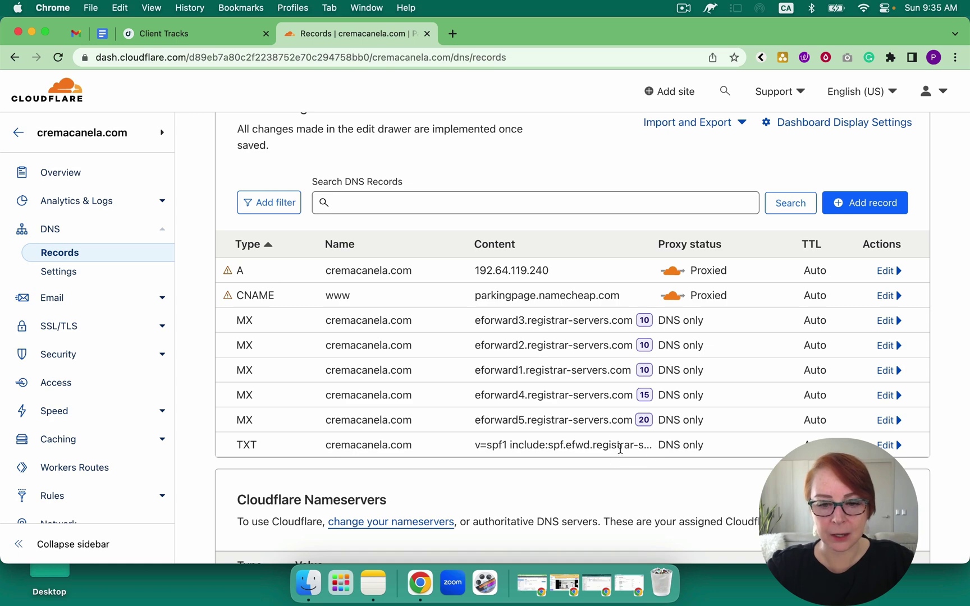
click(886, 445)
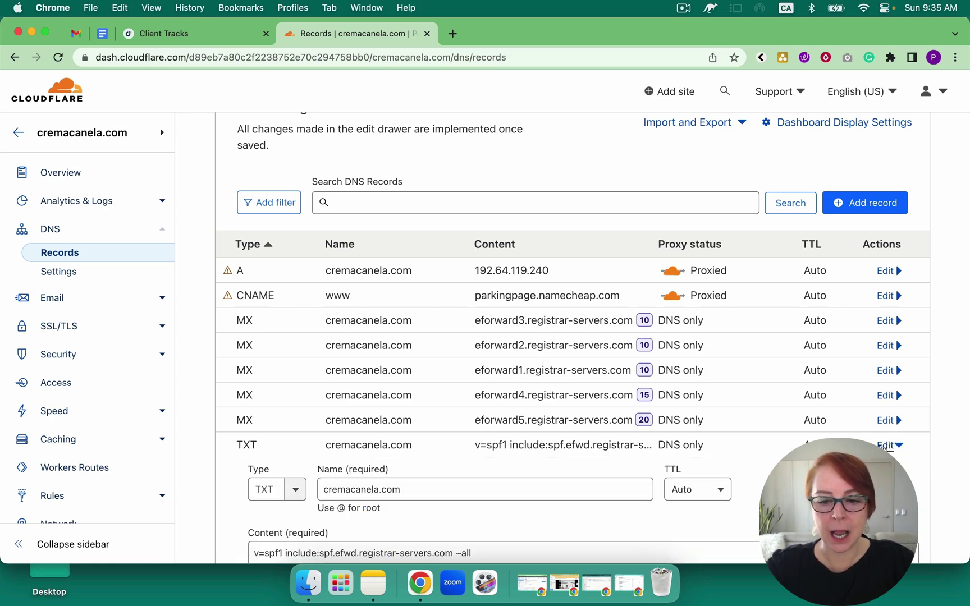
scroll(449, 522, down, 2)
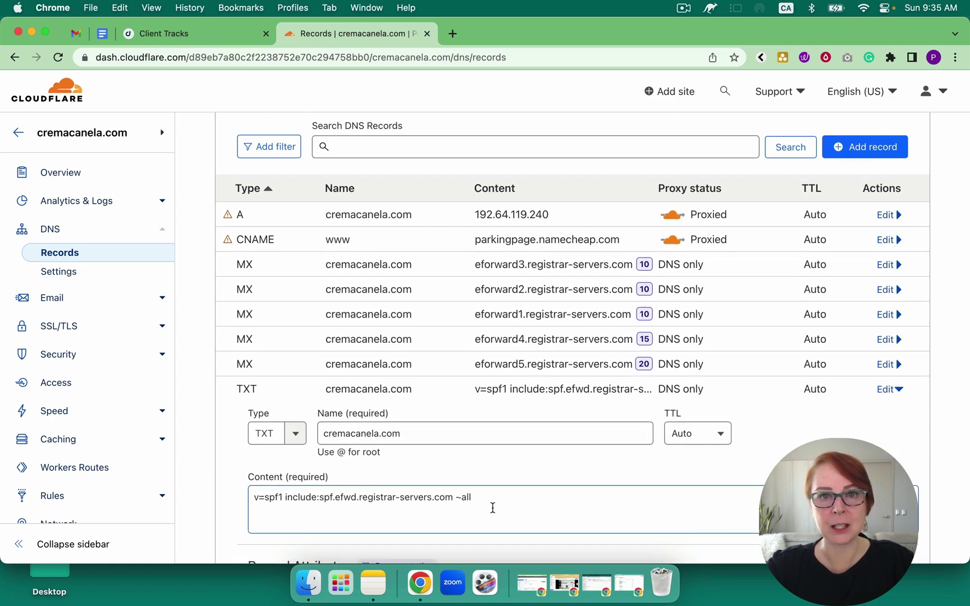
scroll(616, 350, up, 4)
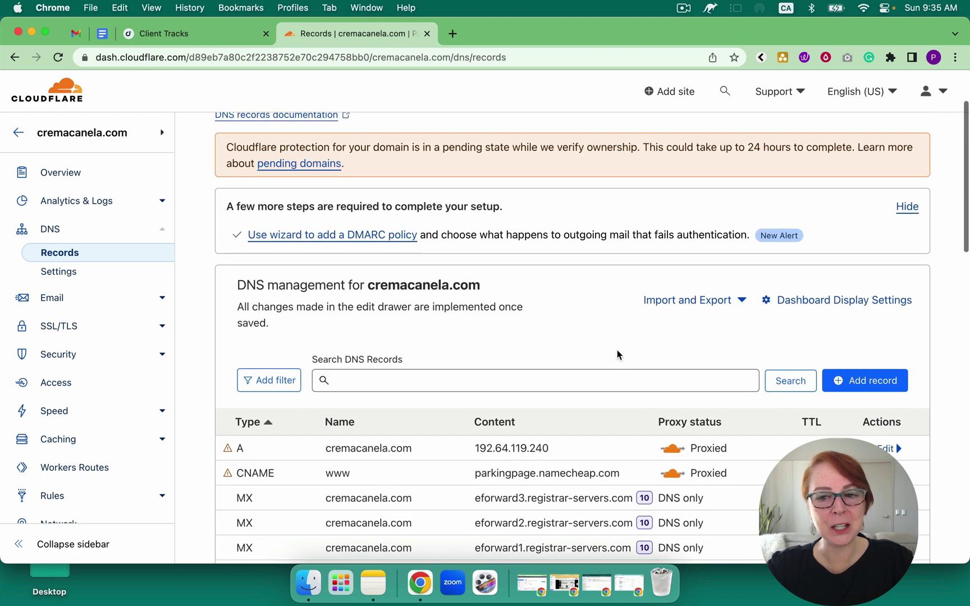
scroll(617, 352, down, 4)
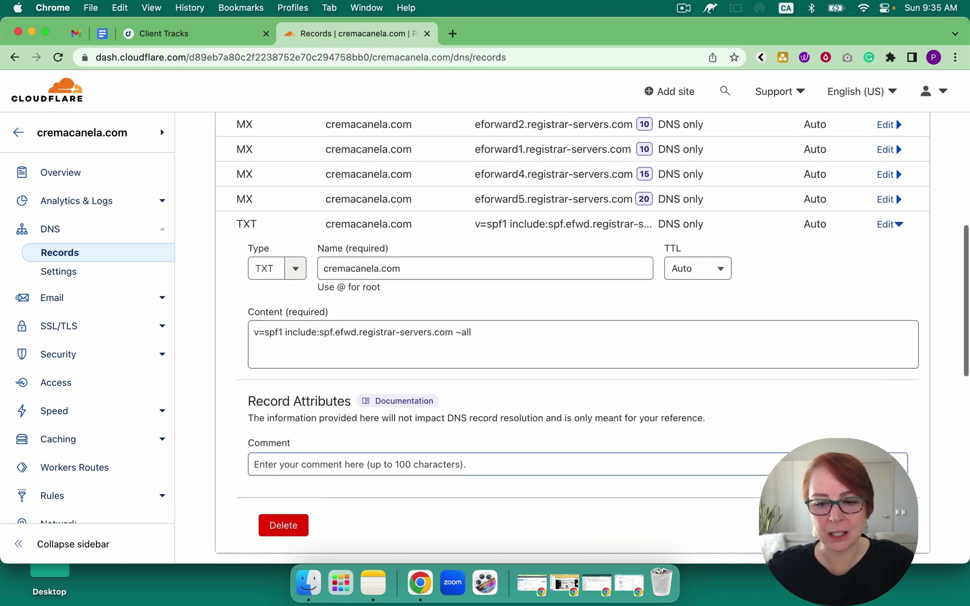
key(Escape)
scroll(610, 392, up, 2)
scroll(610, 392, up, 3)
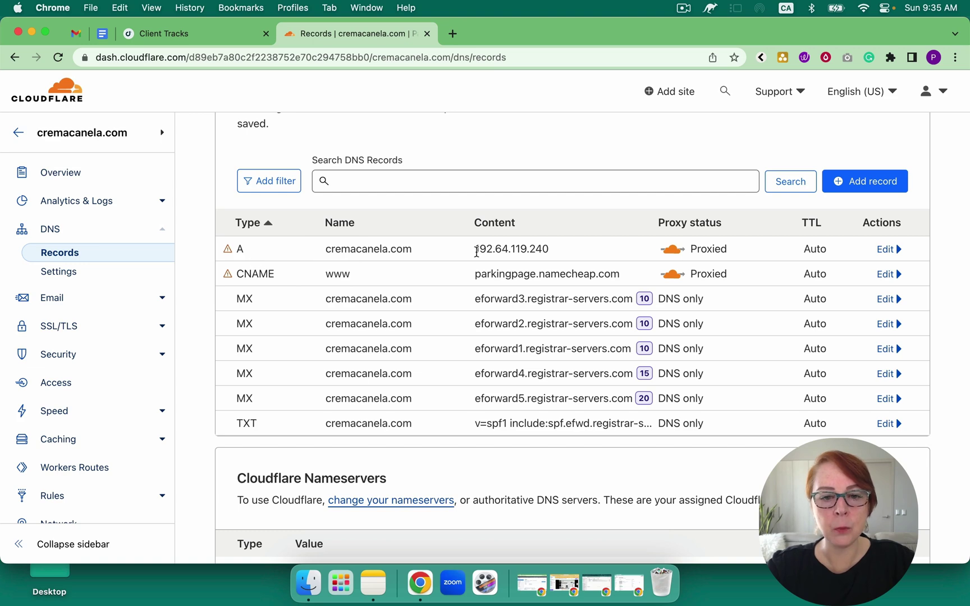
Set the A record's IPv4 address to 34.68.234.4, change its proxy status to DNS only and save the record.
drag(569, 252, 464, 248)
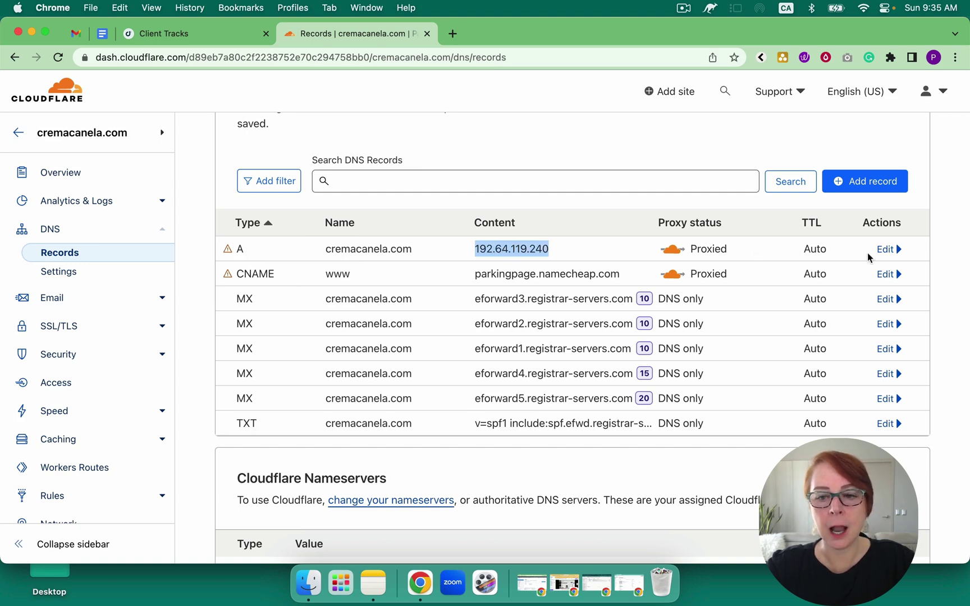
click(886, 249)
drag(590, 294, 446, 292)
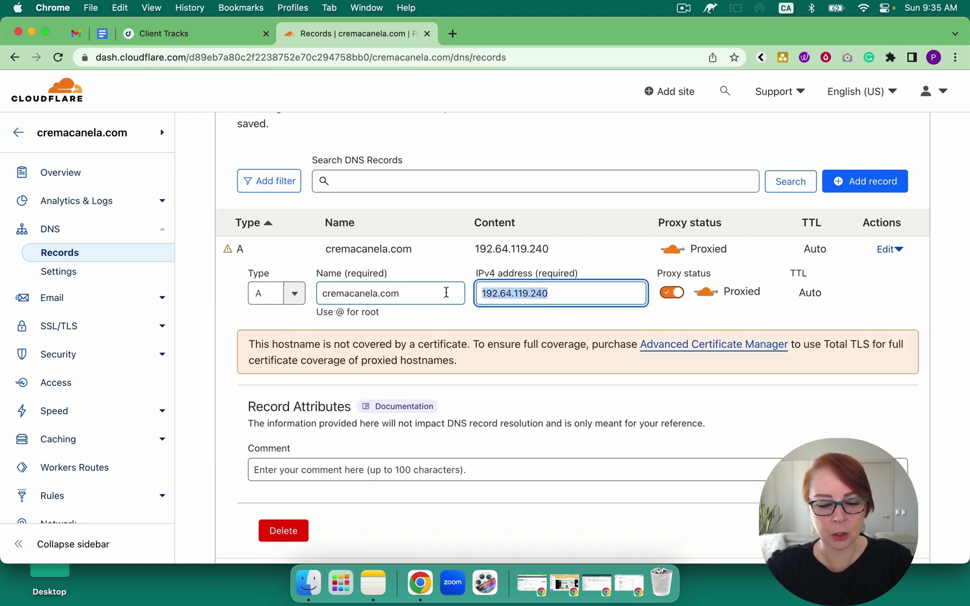
key(super+v)
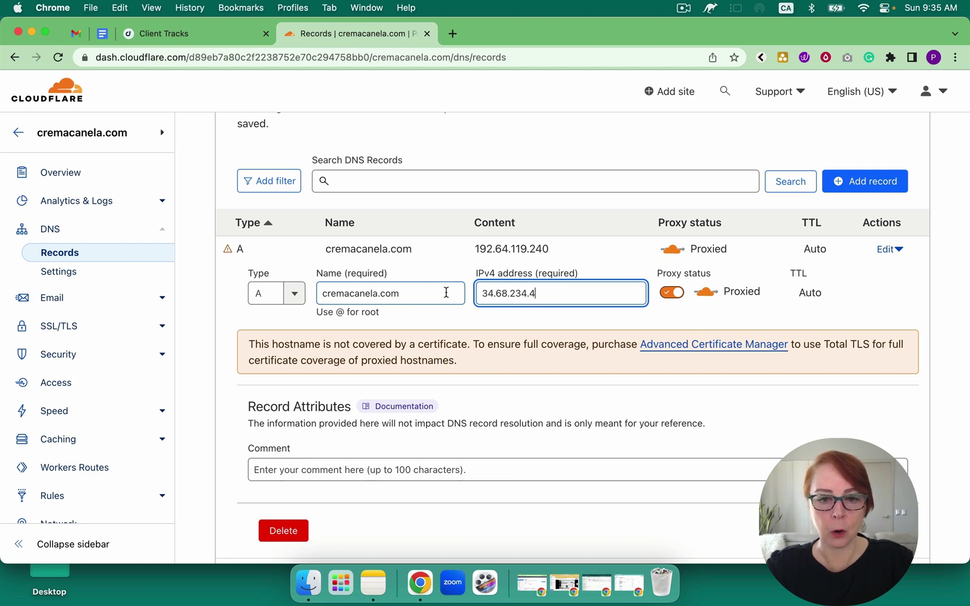
click(666, 296)
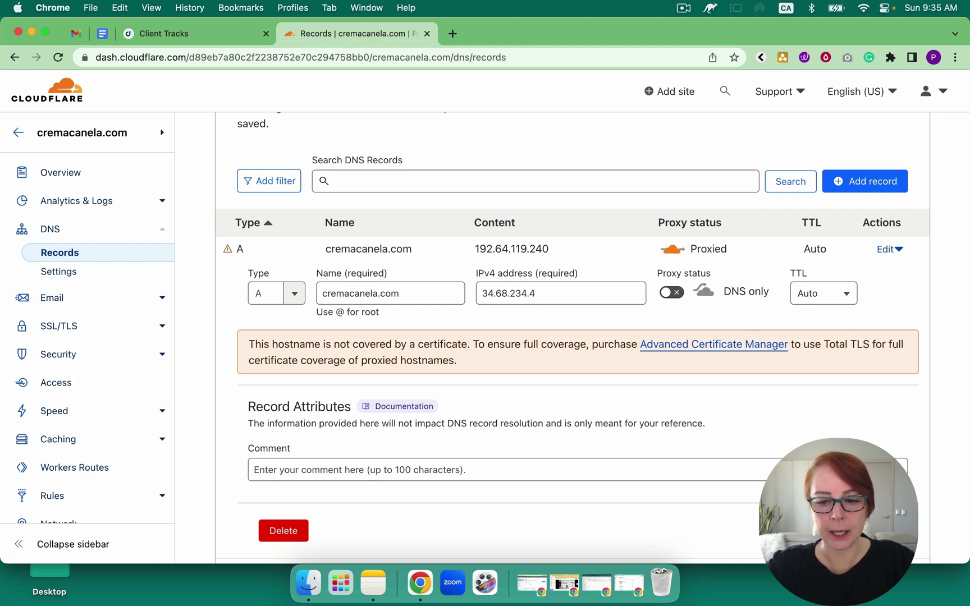
click(877, 530)
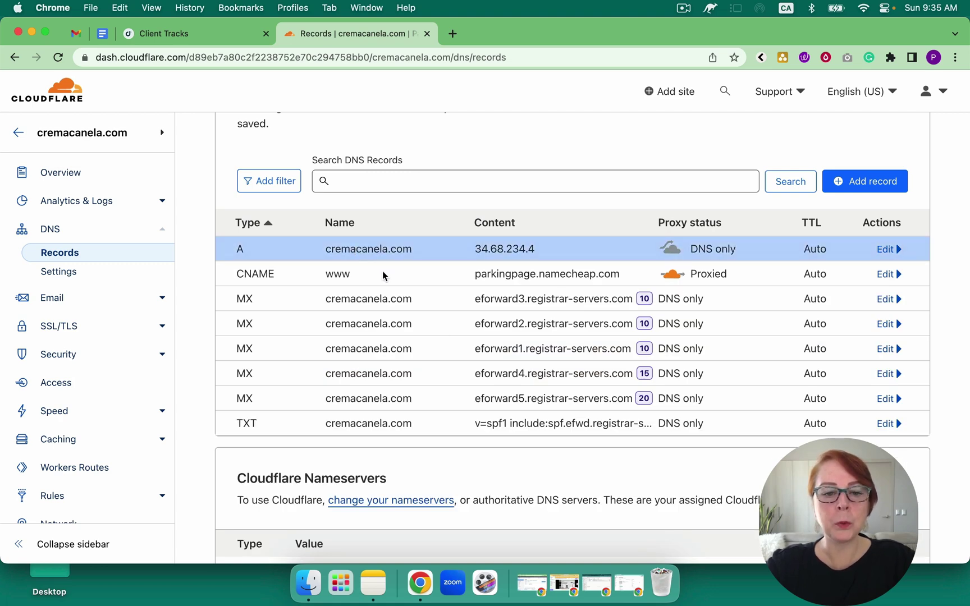
Set the target of the www CNAME record to @ and save the record.
drag(381, 272, 281, 271)
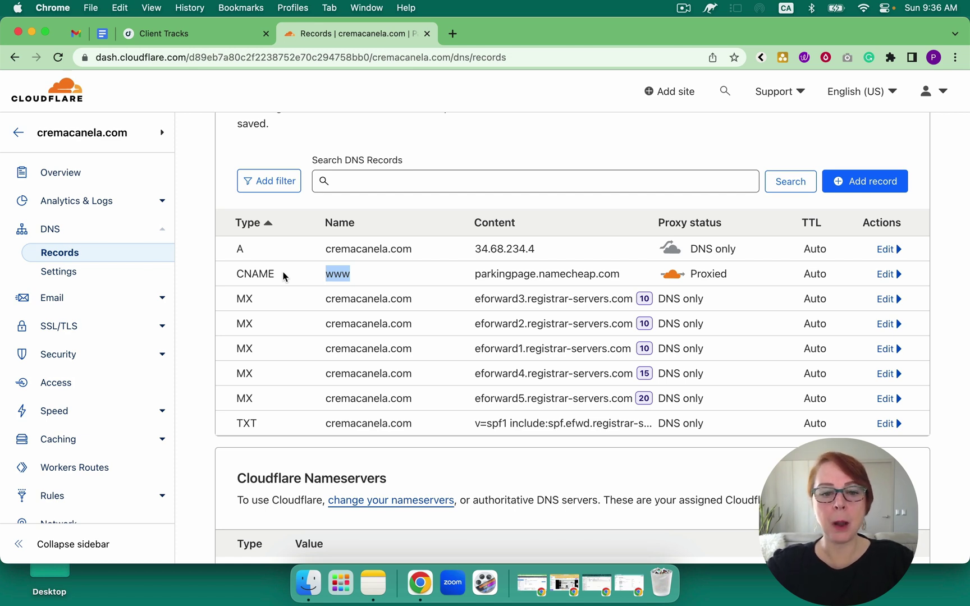
click(888, 275)
drag(630, 319, 469, 321)
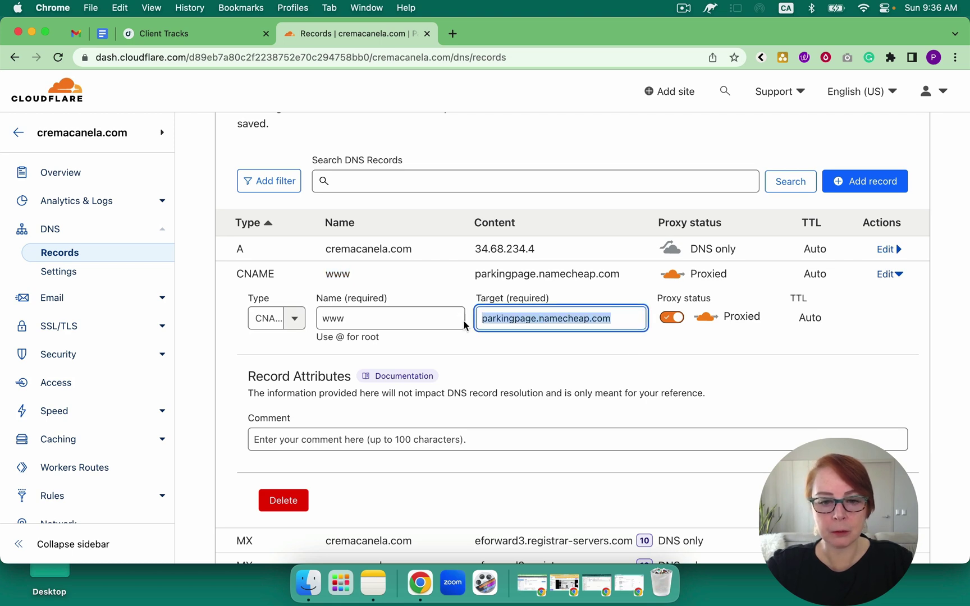
text(@)
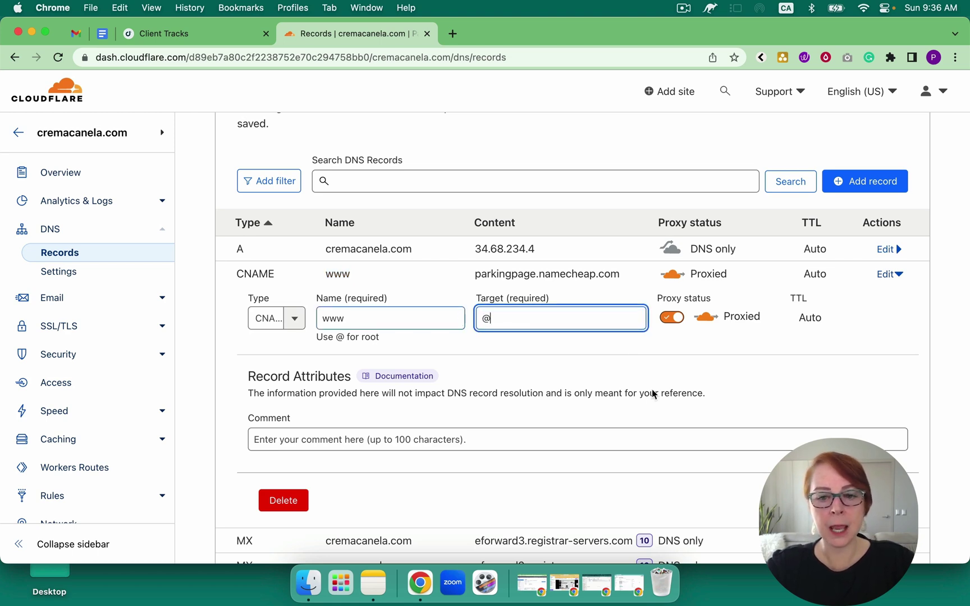
key(Return)
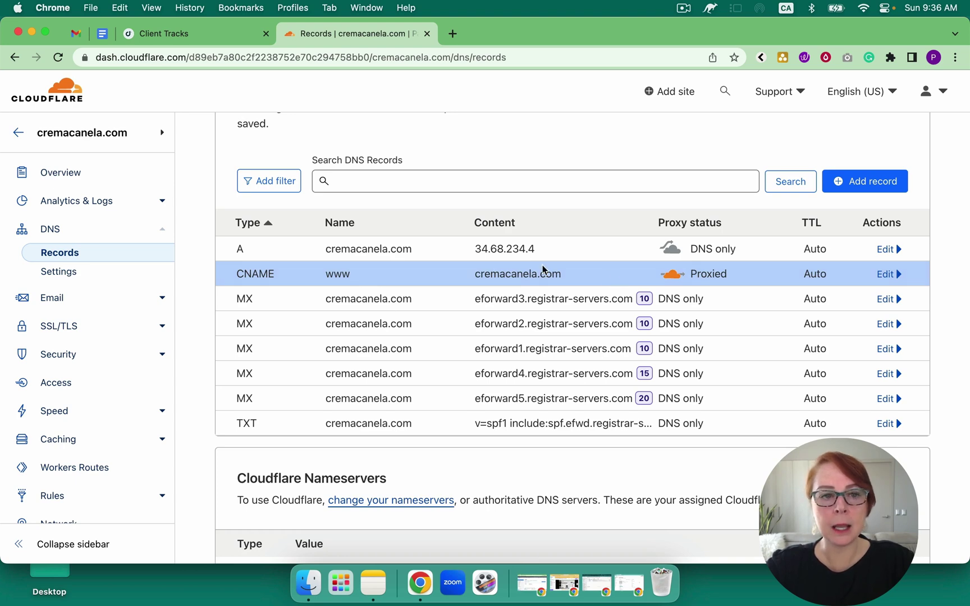
Switch to Client Tracks, enter creamcanela.com as the new domain and try to add it.
click(214, 40)
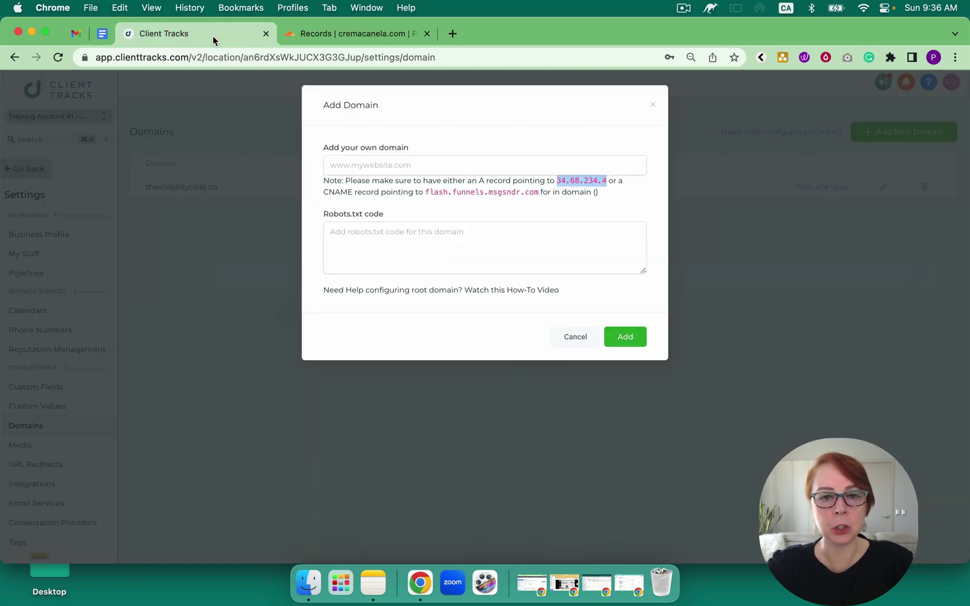
click(383, 166)
text(creamc)
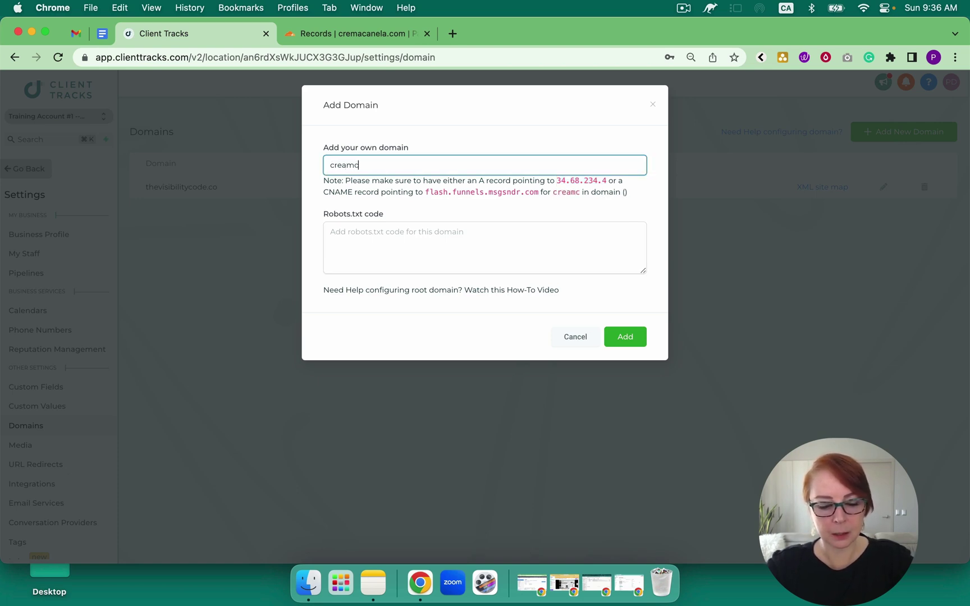
text(anela.com)
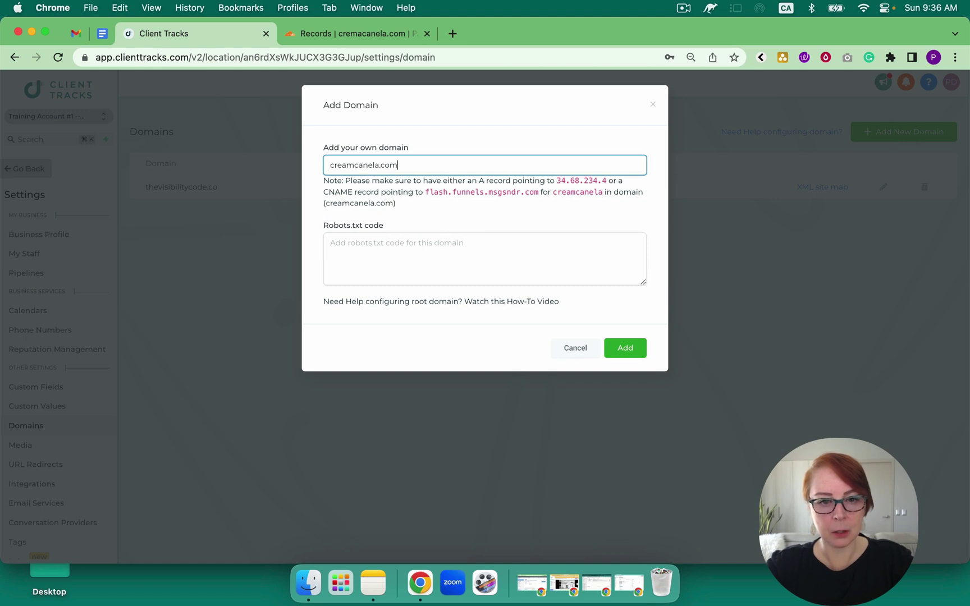
click(622, 347)
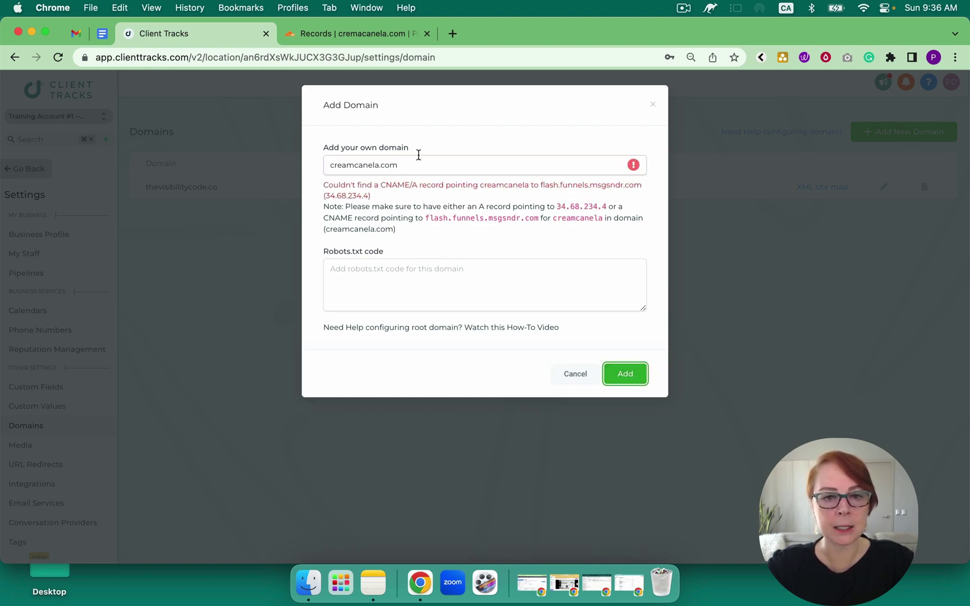
Correct the domain name to cremacanela.com and add it.
click(356, 165)
key(BackSpace)
key(BackSpace)
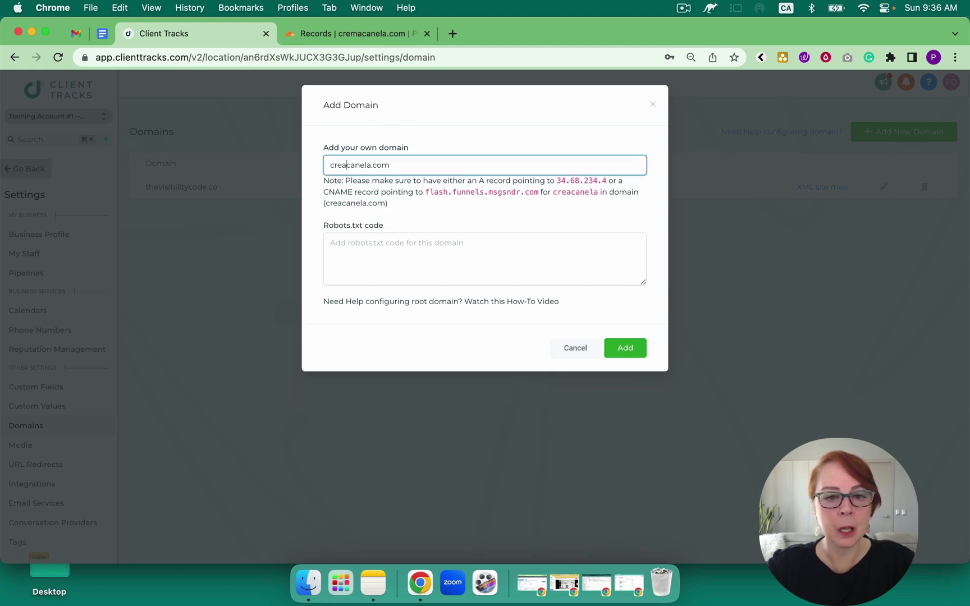
text(ma)
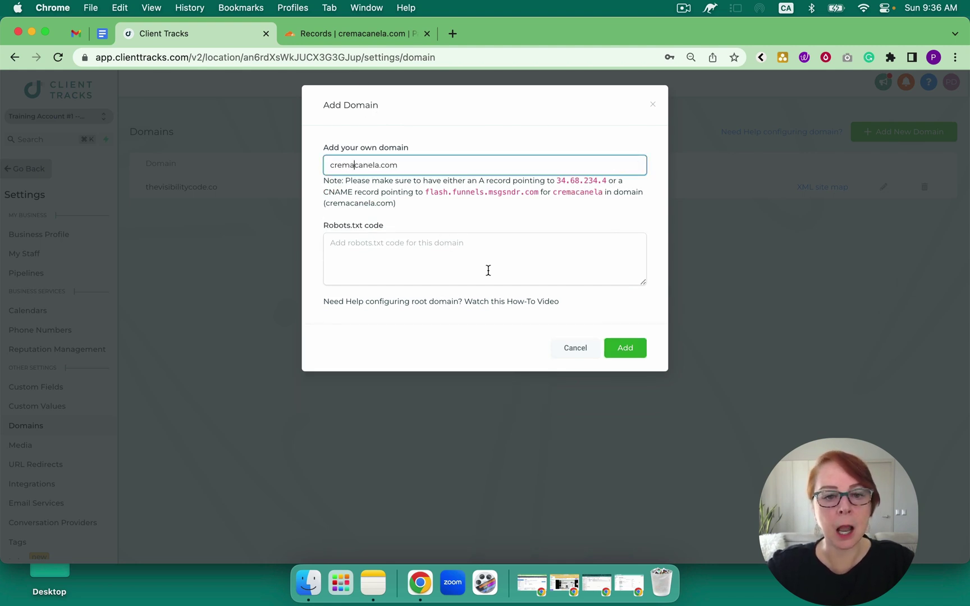
click(629, 347)
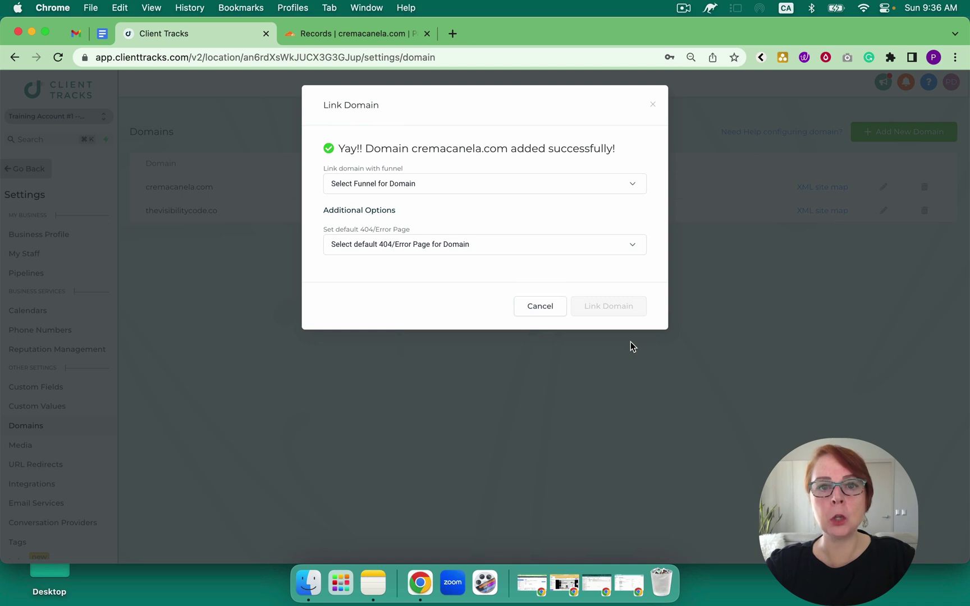
Link the domain with the LinkTree - Success Coaching funnel, using LinkTree - Success Coaching as the default funnel step.
click(635, 183)
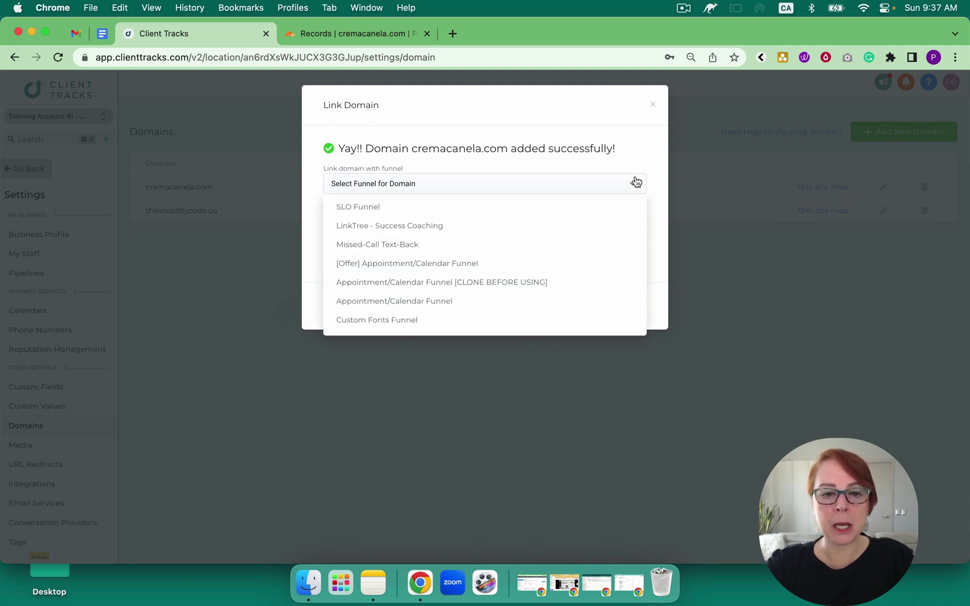
click(471, 227)
click(481, 229)
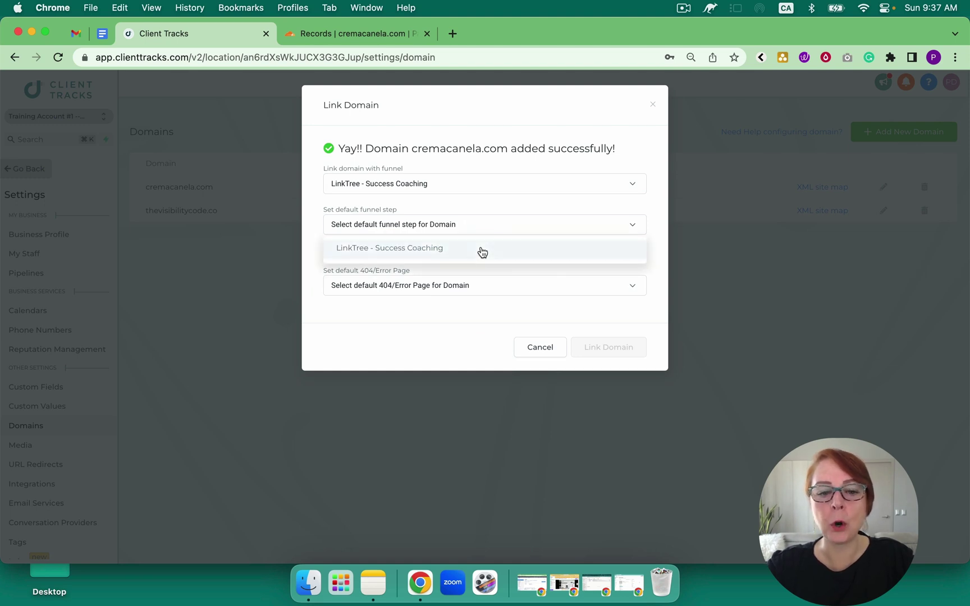
click(481, 251)
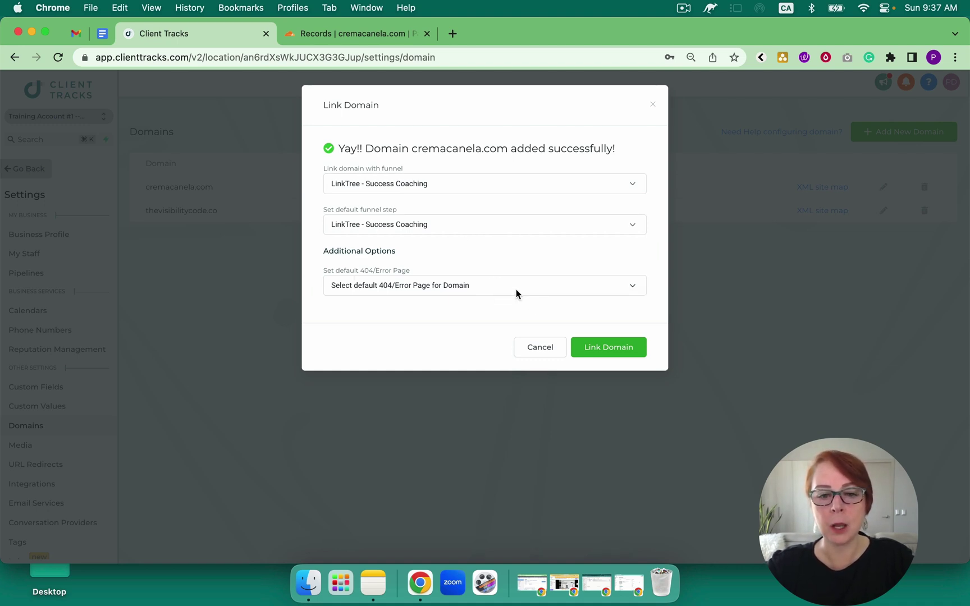
click(607, 349)
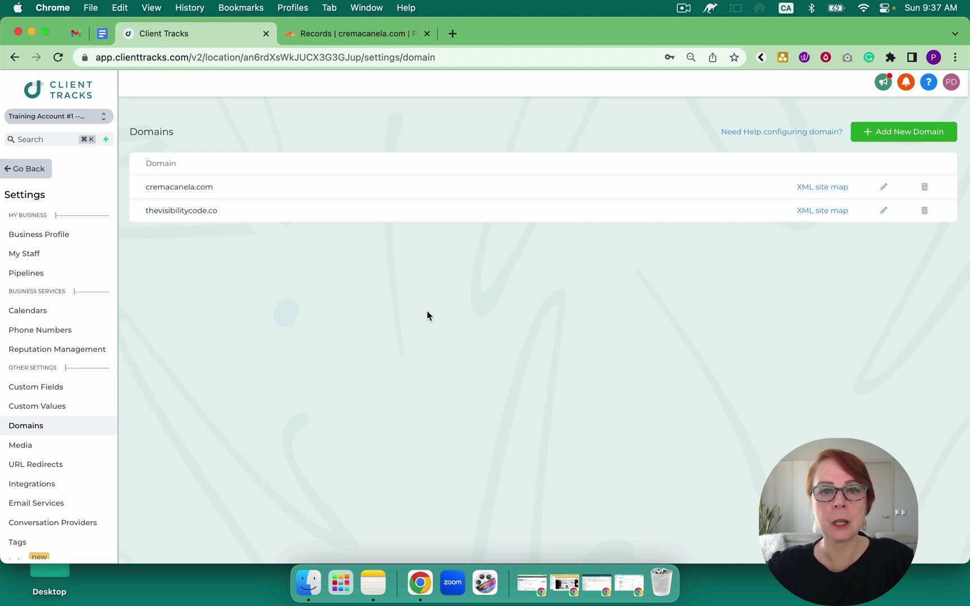
Switch back to Cloudflare, open the SSL/TLS overview of cremacanela.com and examine the encryption mode.
click(368, 33)
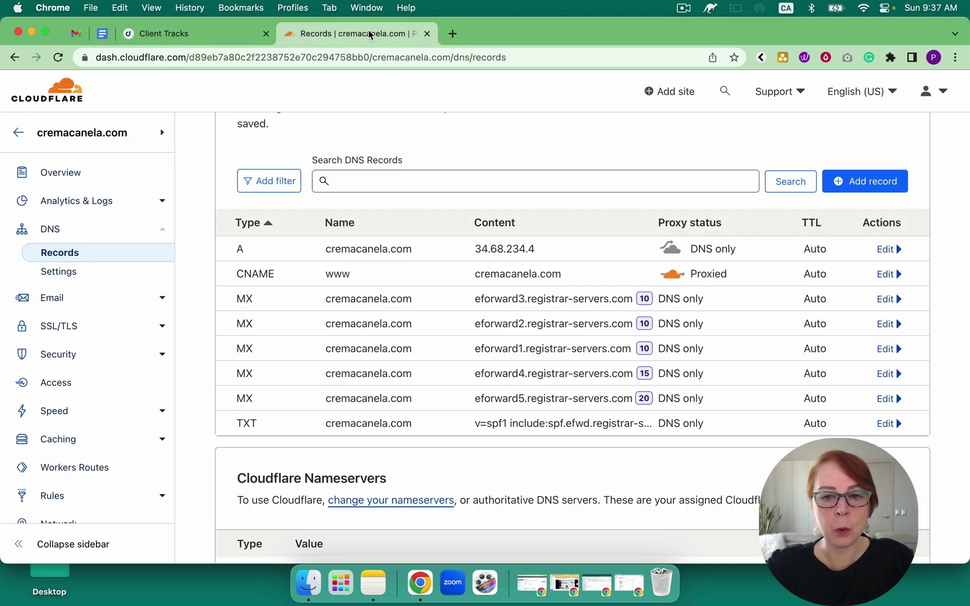
scroll(361, 245, down, 1)
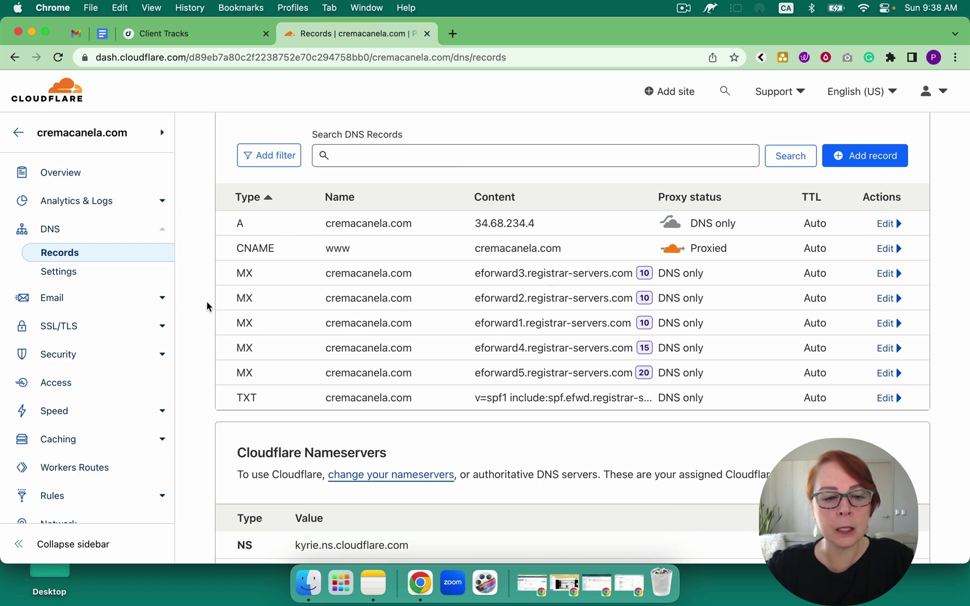
click(63, 329)
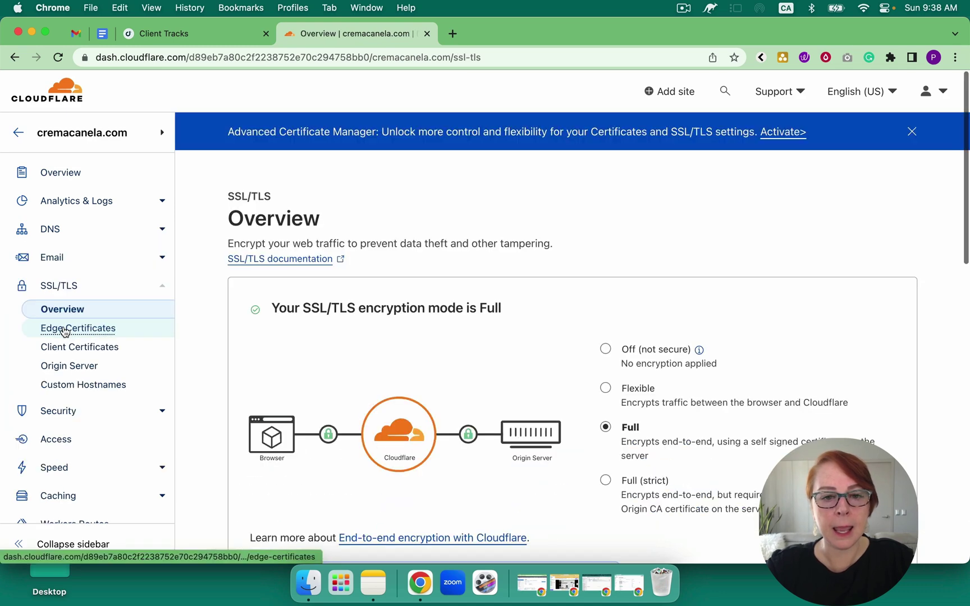
scroll(672, 354, down, 3)
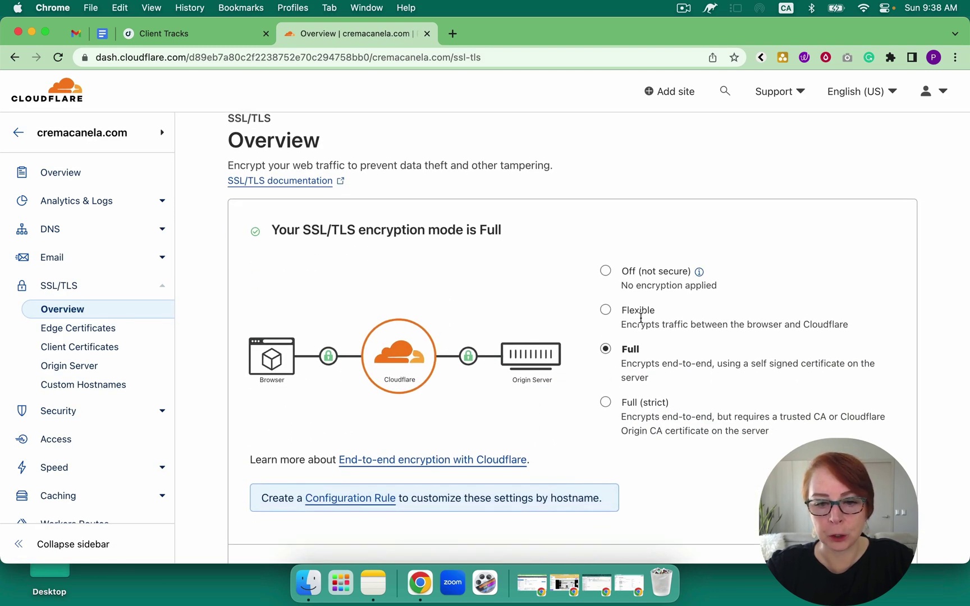
scroll(617, 365, down, 1)
scroll(54, 386, down, 5)
scroll(53, 386, down, 3)
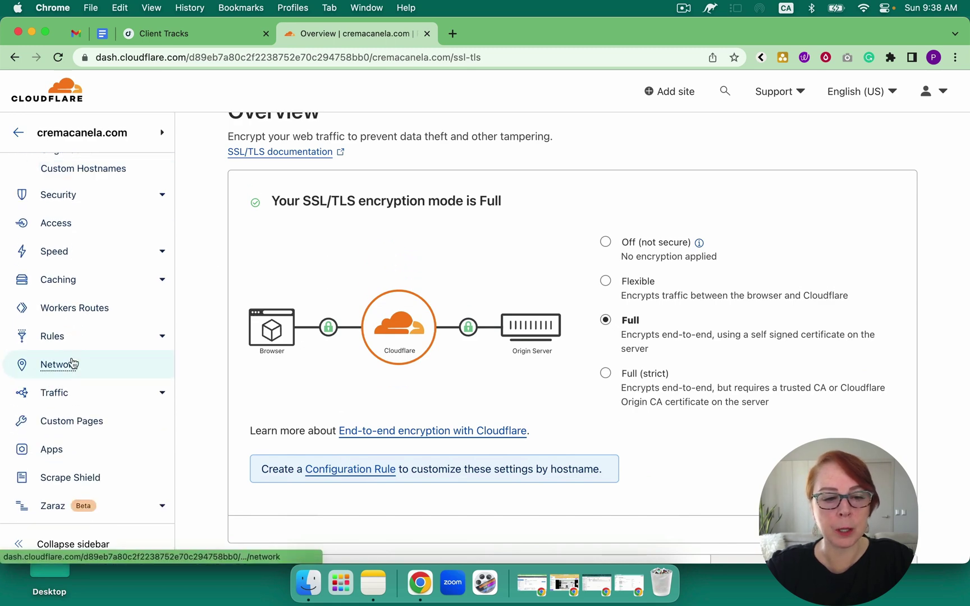
click(52, 335)
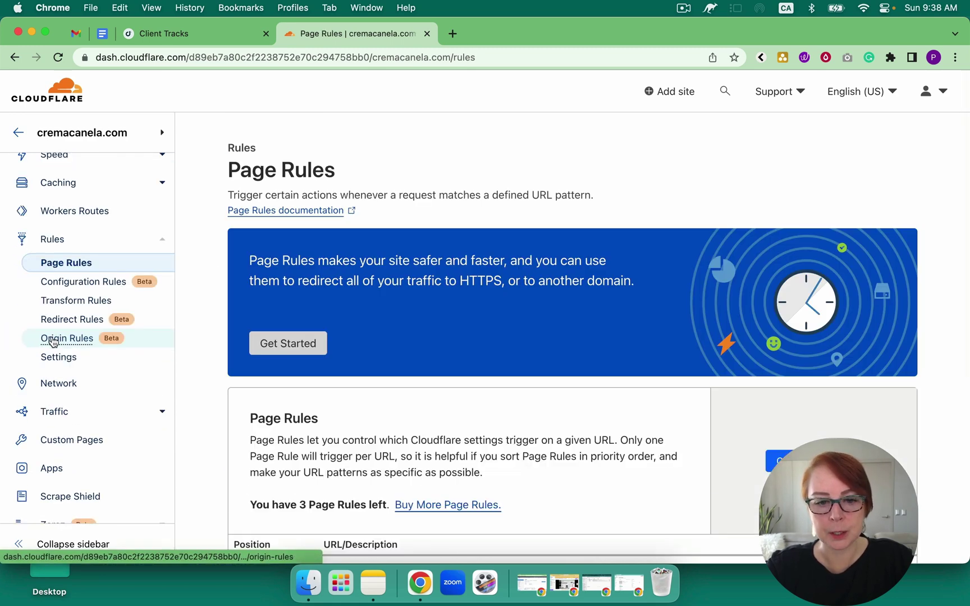
scroll(513, 336, down, 3)
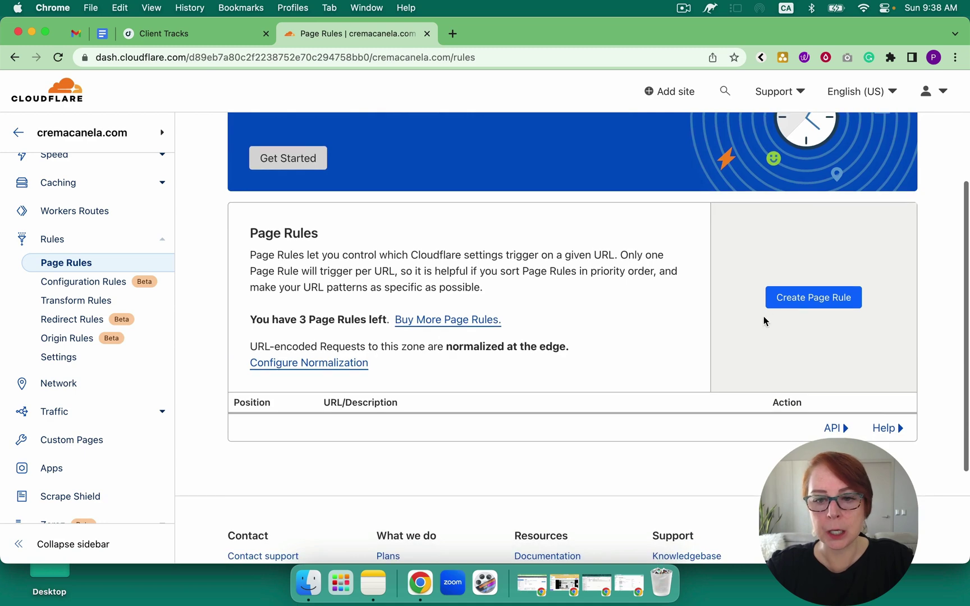
click(806, 304)
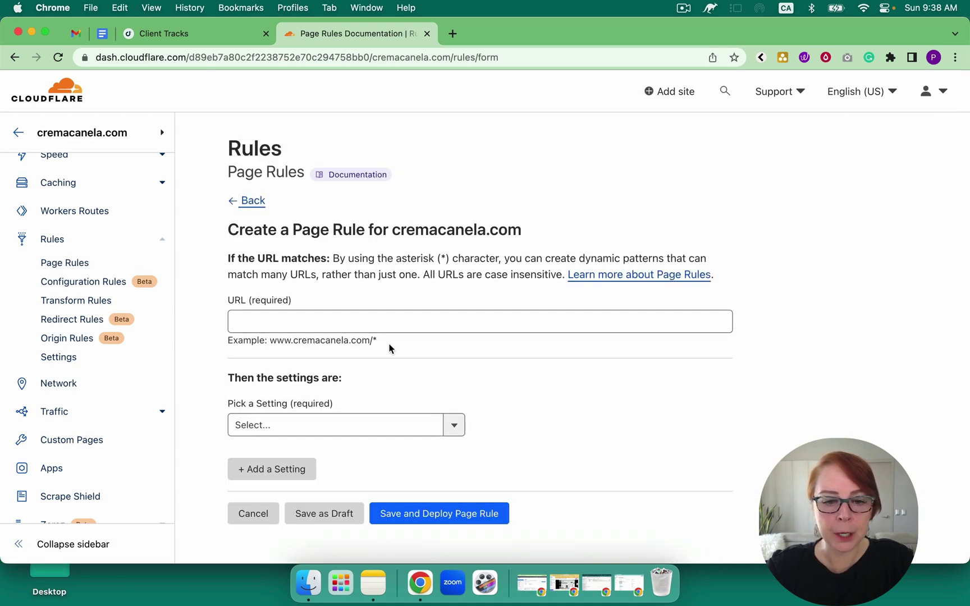
drag(377, 341, 271, 340)
key(super+c)
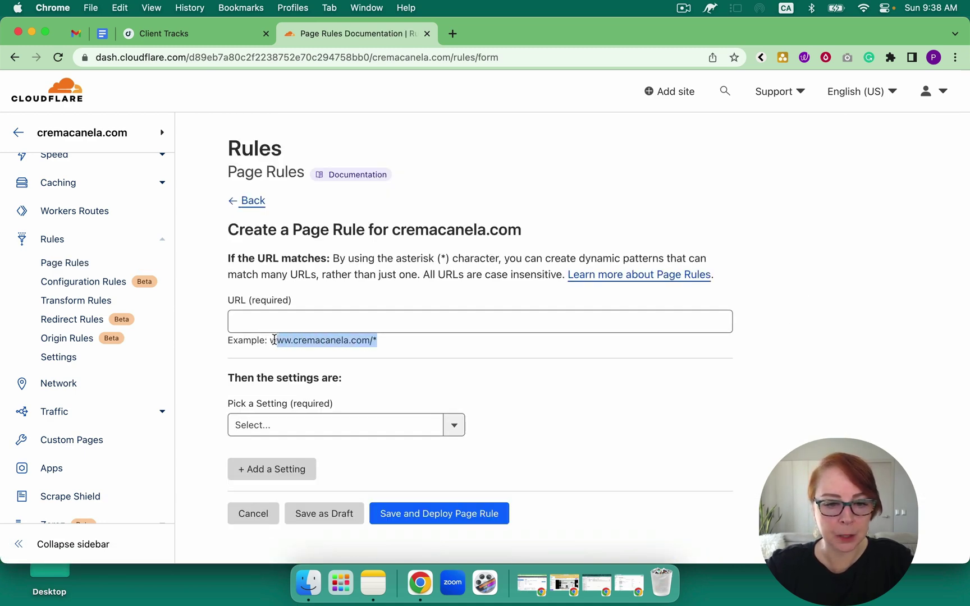
click(293, 323)
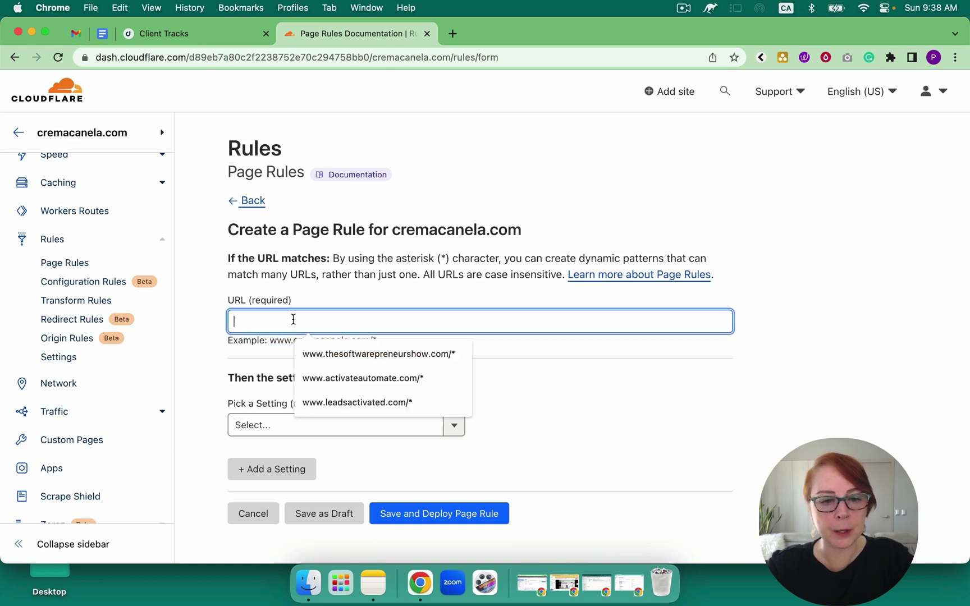
key(super+v)
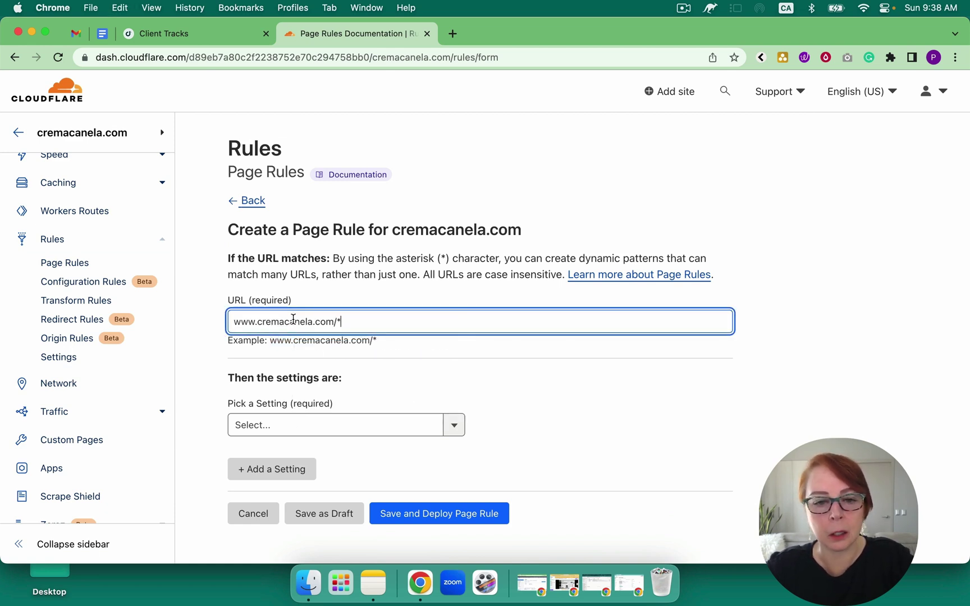
click(213, 372)
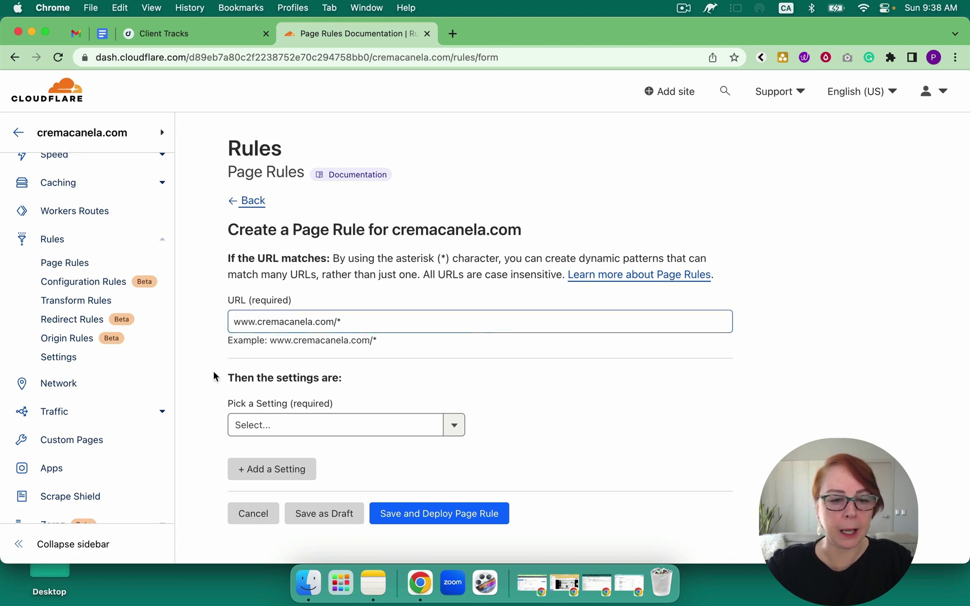
Set the page rule to Forwarding URL with status code 301 - Permanent Redirect.
click(259, 422)
scroll(321, 459, down, 10)
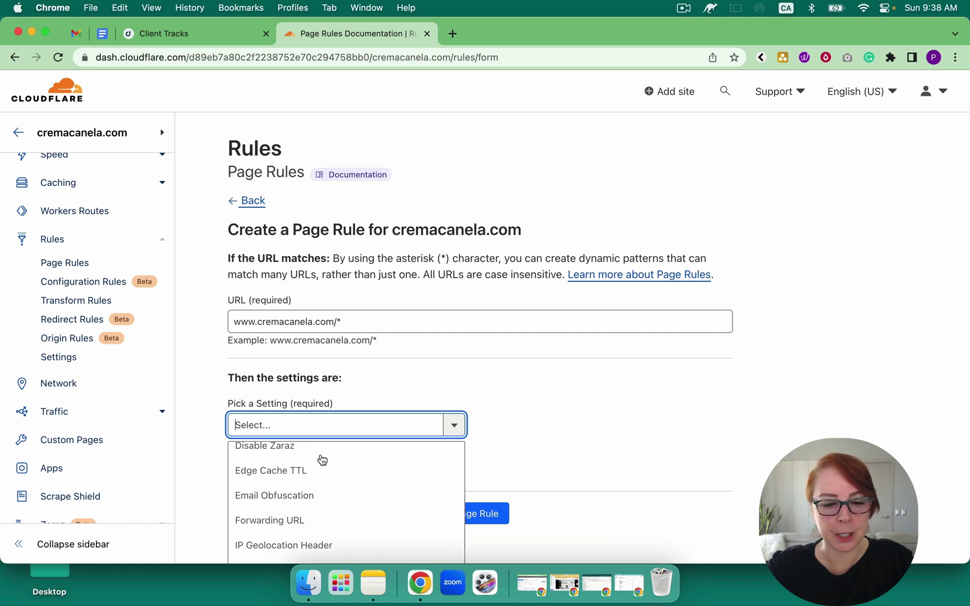
click(326, 521)
click(560, 431)
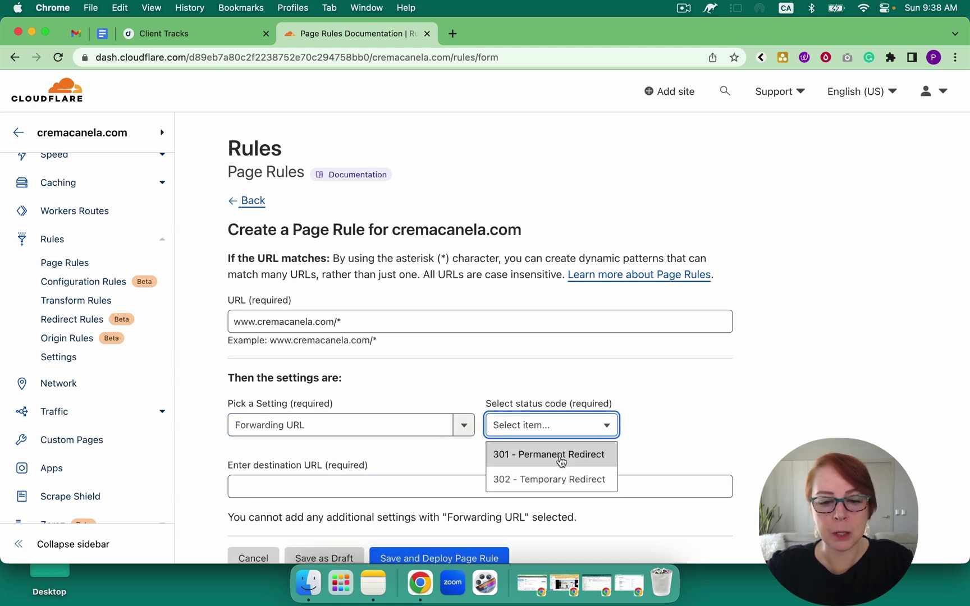
click(560, 456)
drag(348, 324, 232, 326)
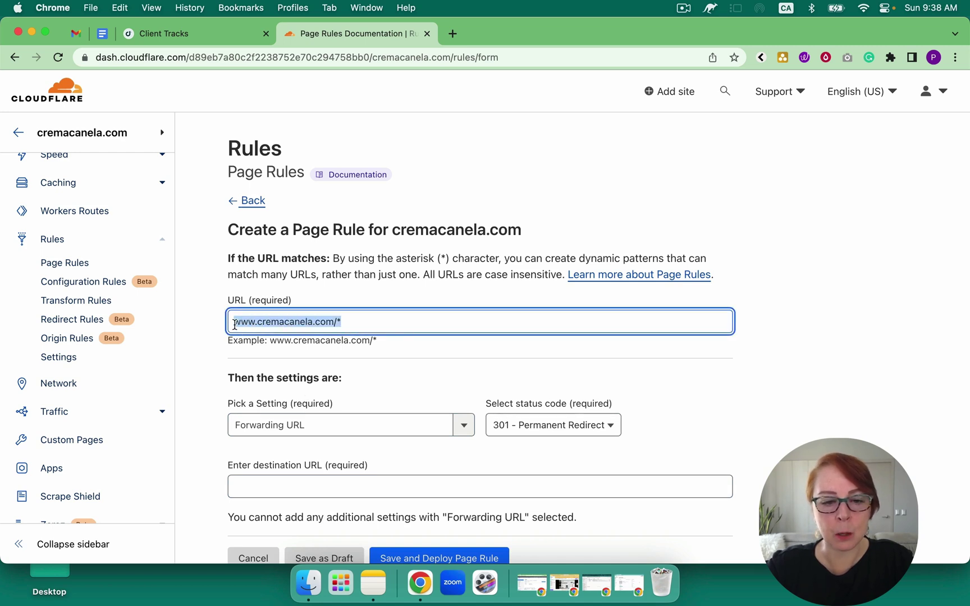
click(256, 321)
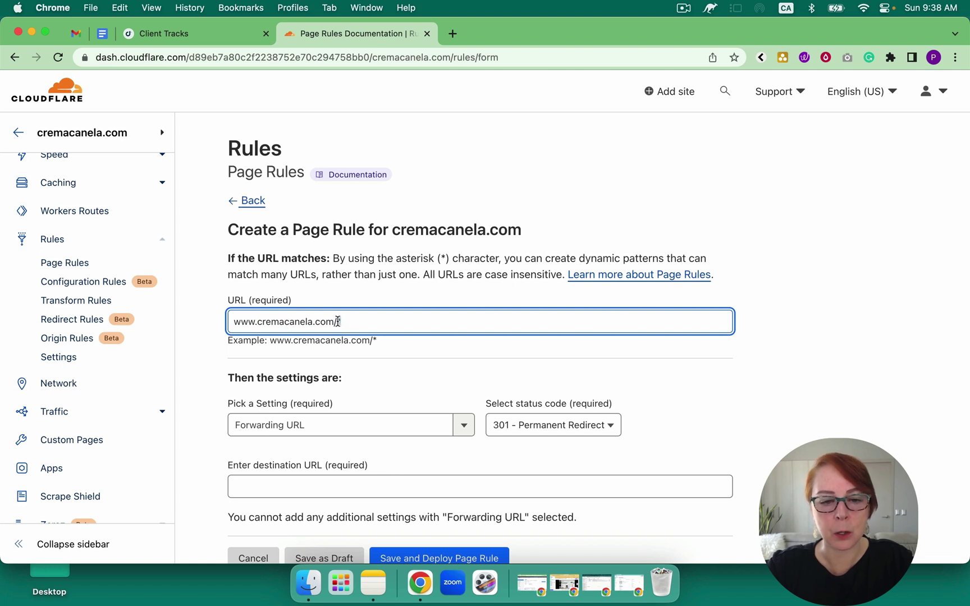
drag(337, 323, 360, 324)
click(300, 488)
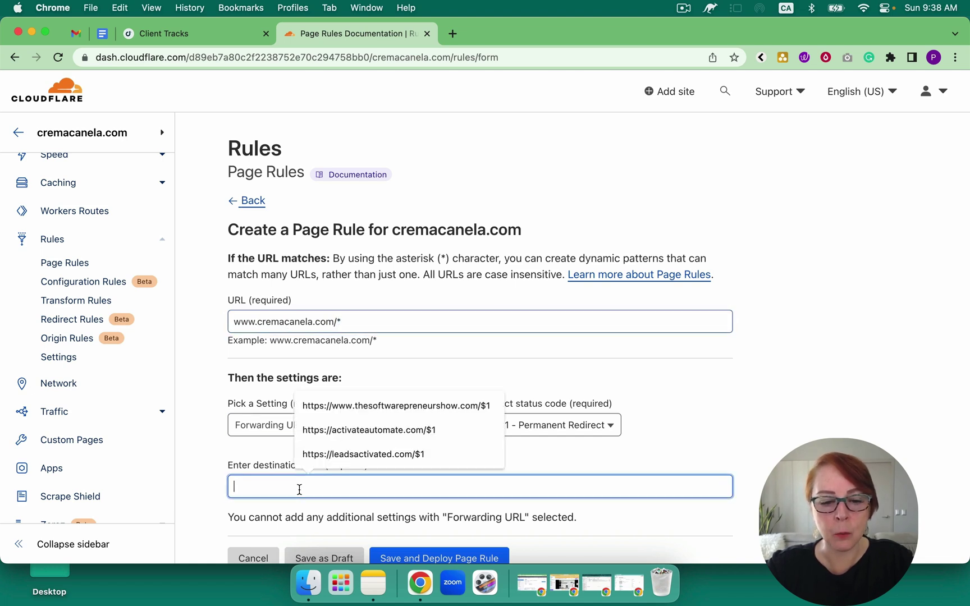
text(https:/)
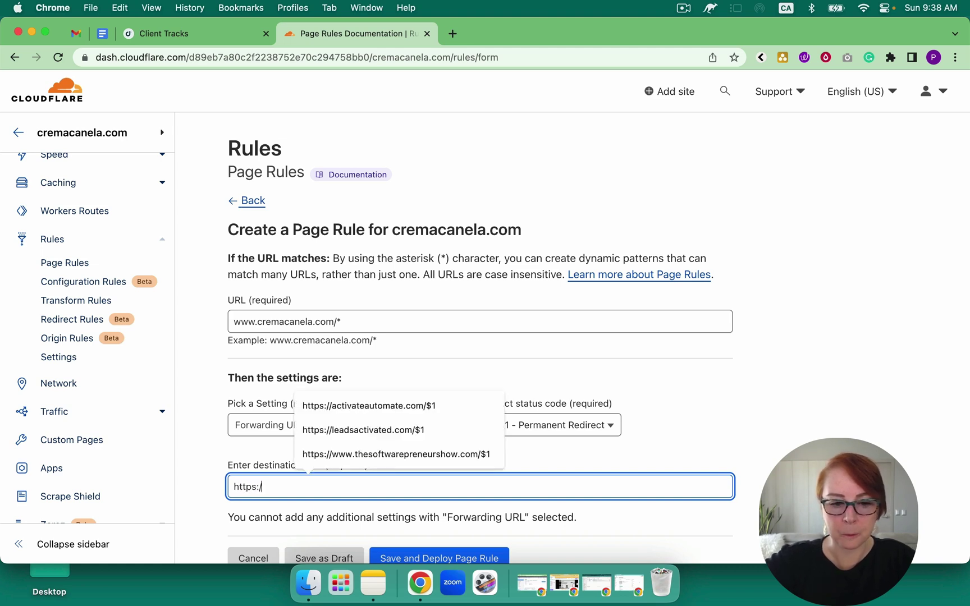
text(/crema)
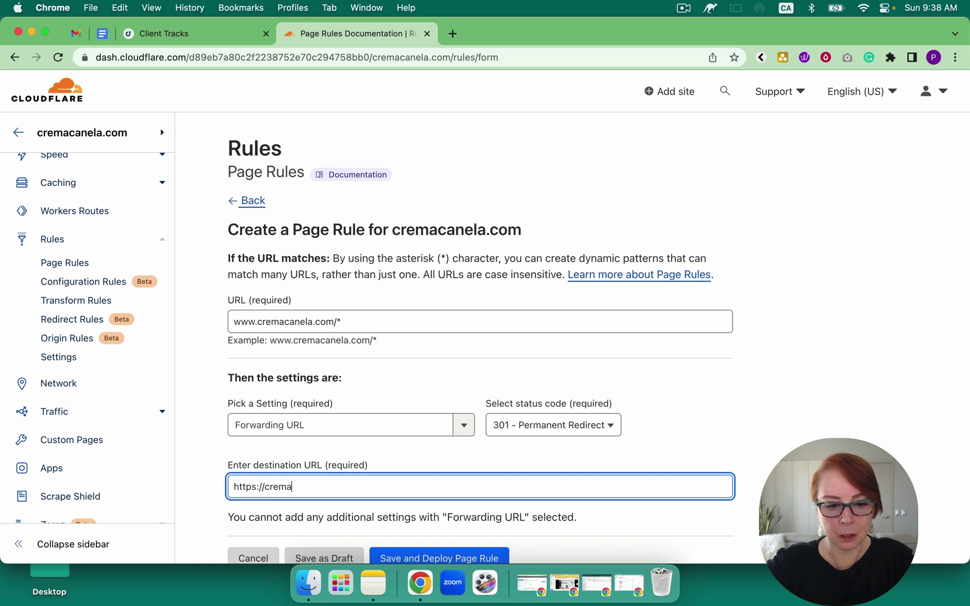
text(canela.com)
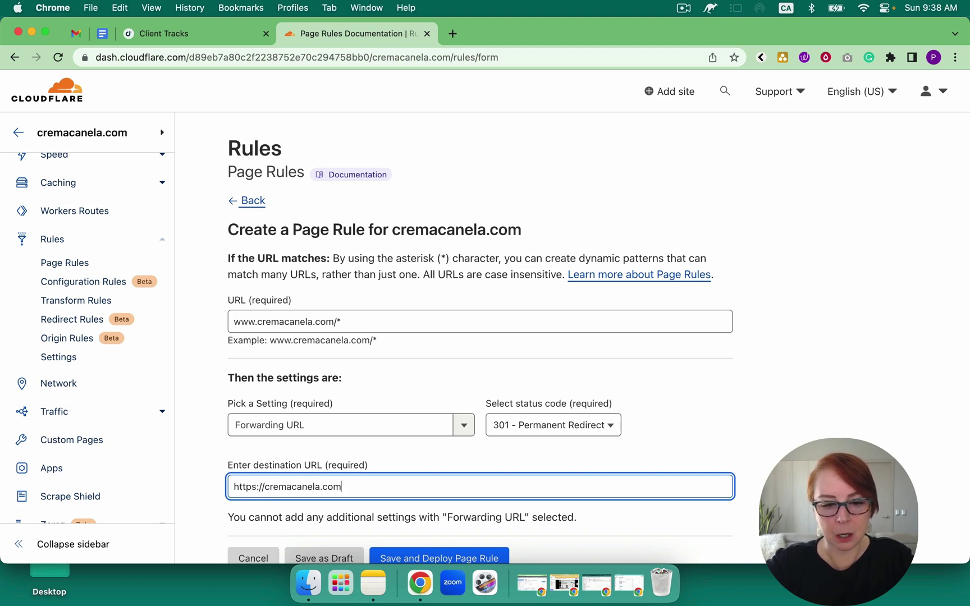
text(/$1)
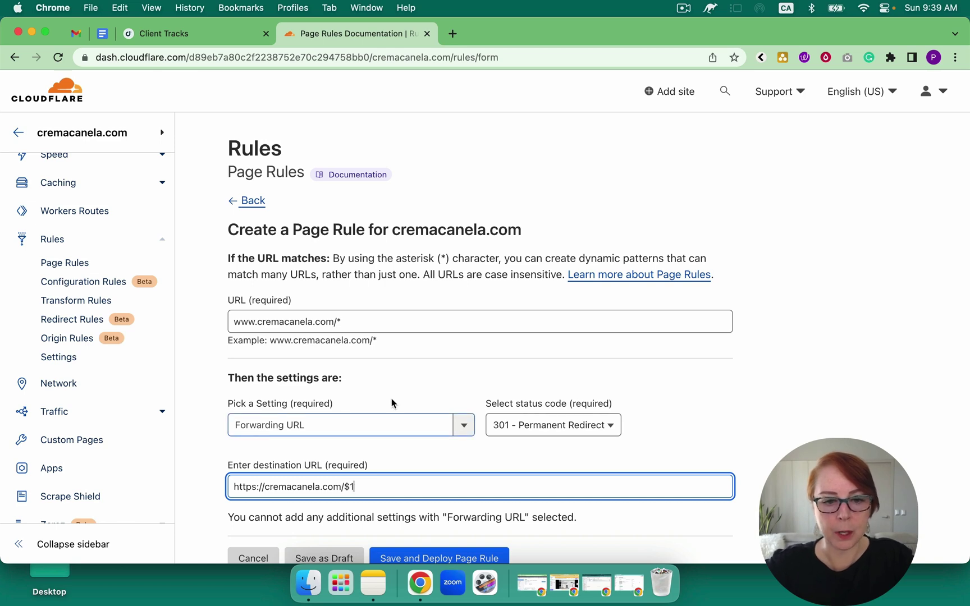
Check the wildcard in the matching URL against $1 in the destination, and save and deploy the page rule.
scroll(391, 402, down, 3)
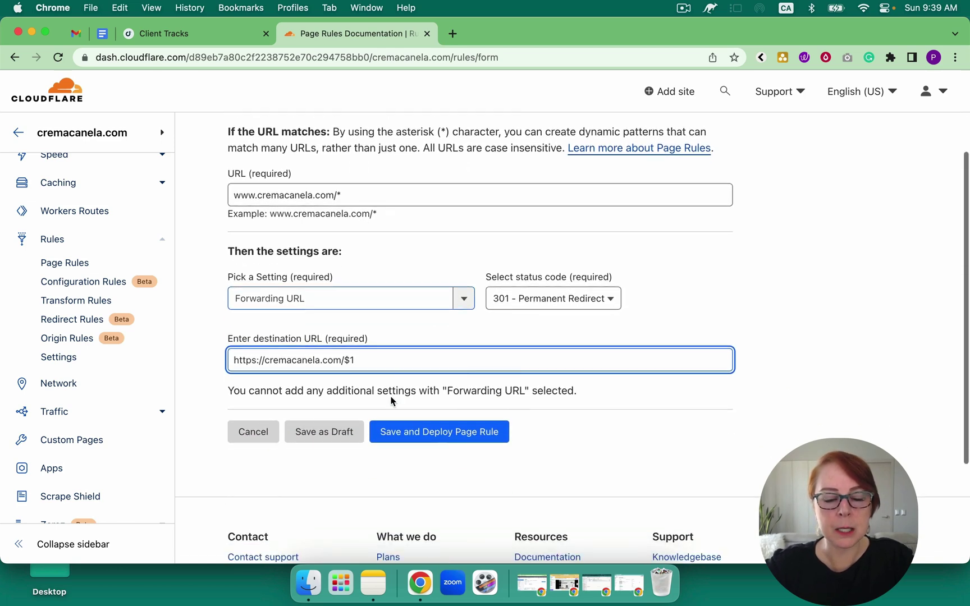
click(370, 193)
drag(371, 192, 336, 192)
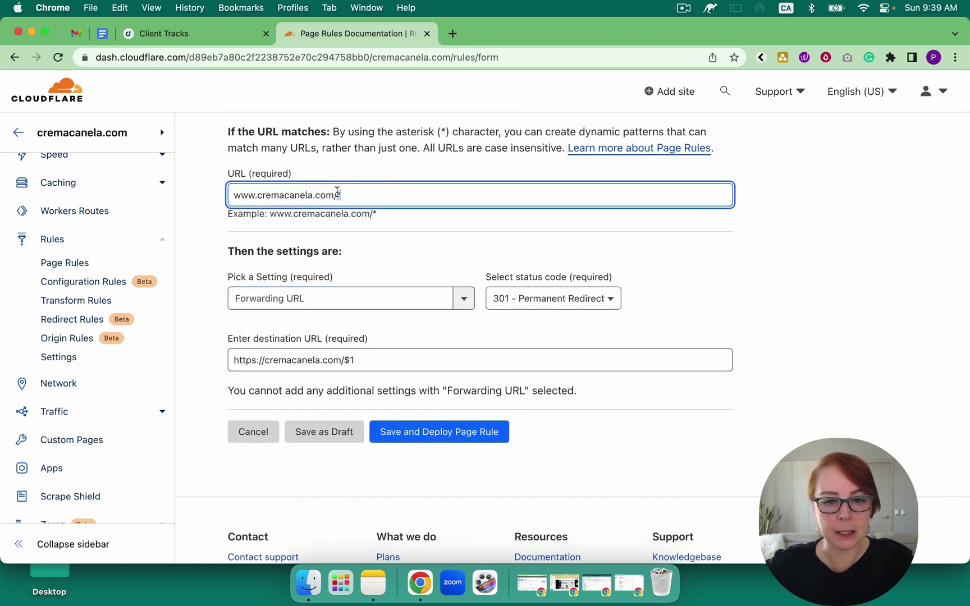
click(363, 359)
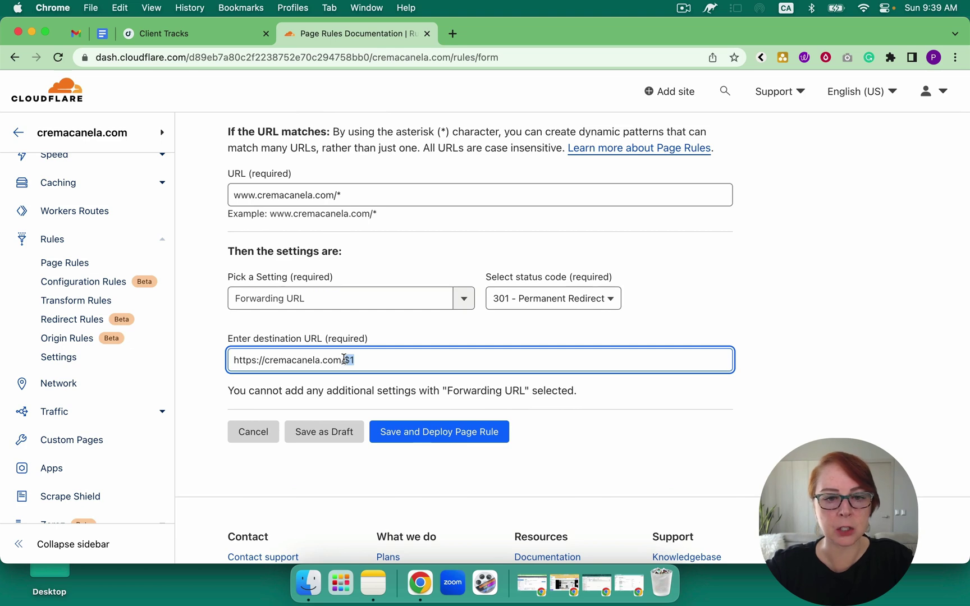
click(432, 360)
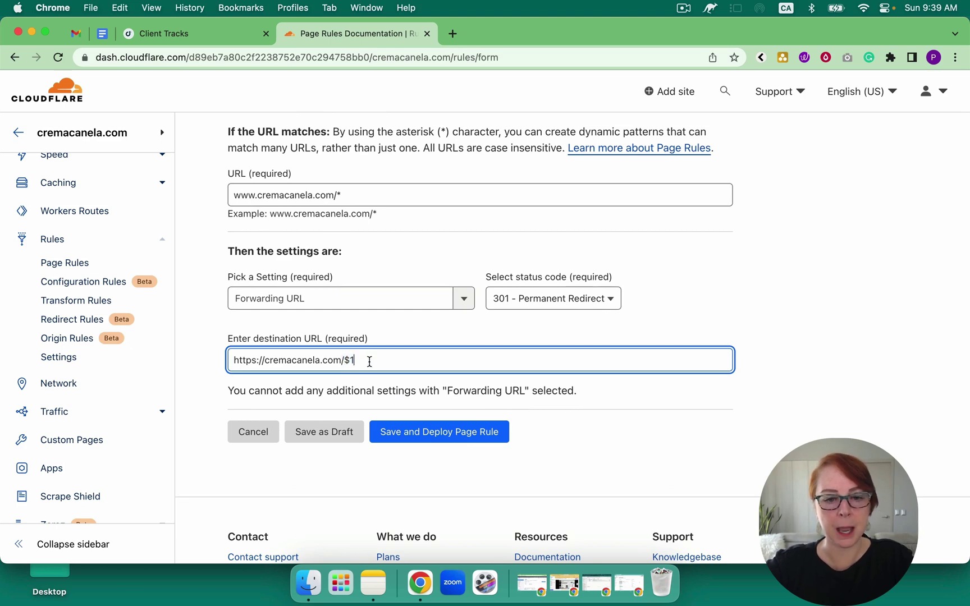
click(431, 433)
scroll(524, 421, down, 3)
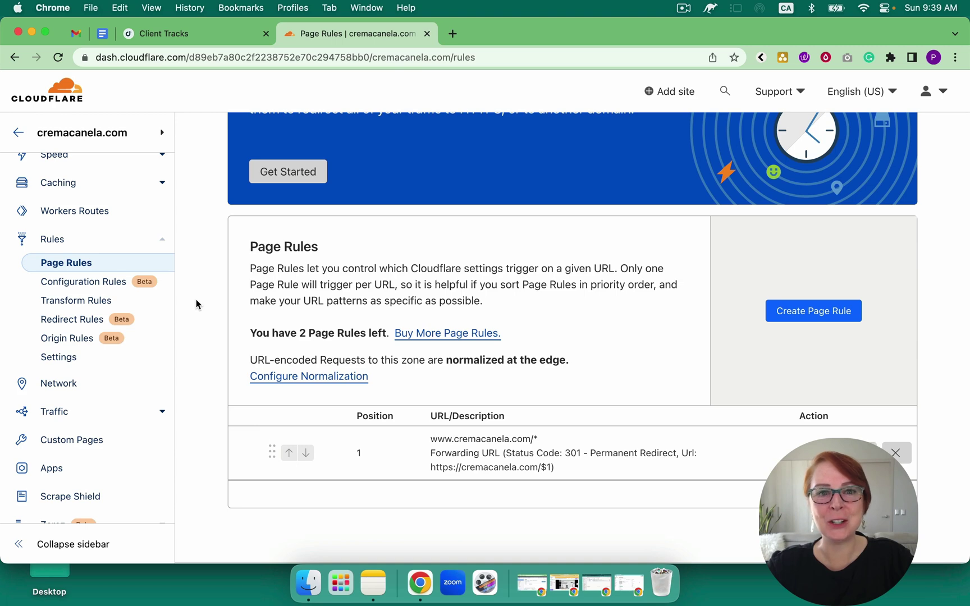
Return to the Cloudflare site list, switch to Client Tracks and examine the cremacanela.com entry among its domains.
click(20, 133)
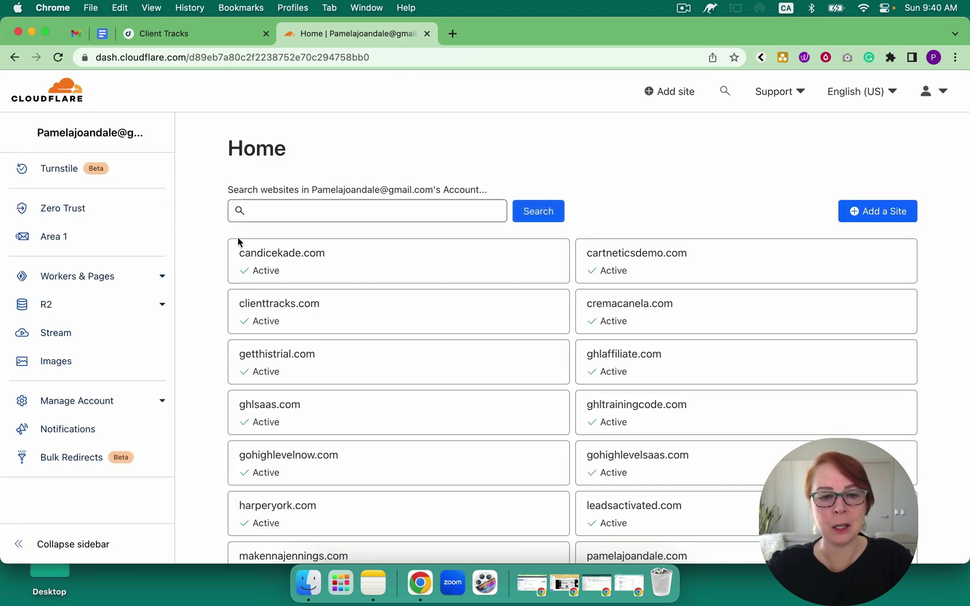
click(203, 34)
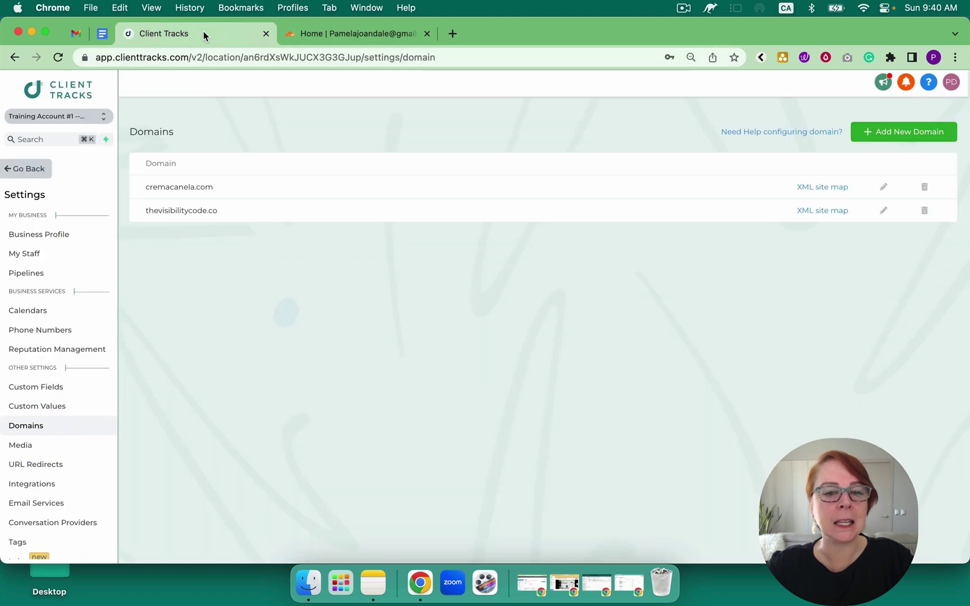
double_click(184, 188)
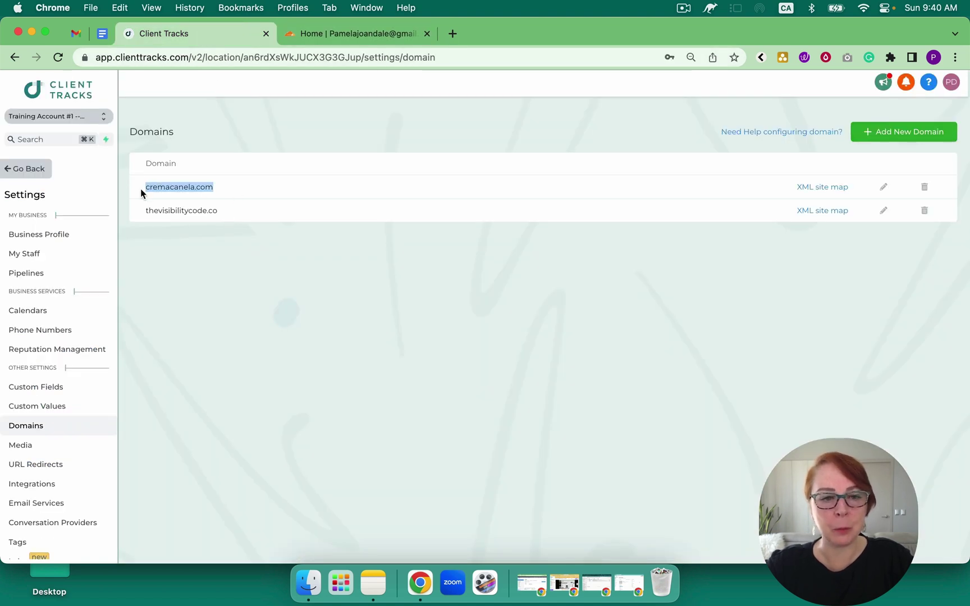
click(233, 188)
drag(233, 187, 132, 187)
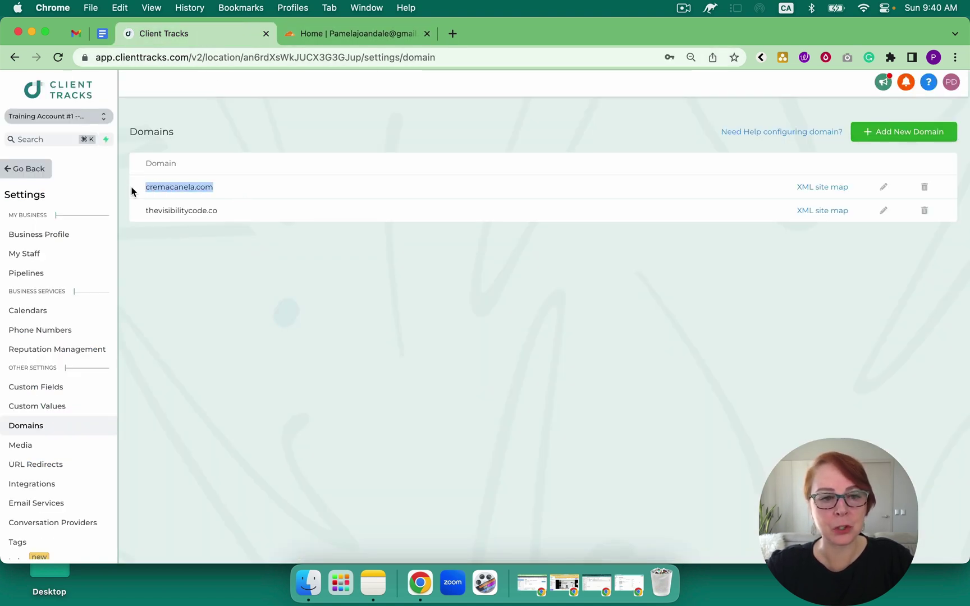
click(236, 187)
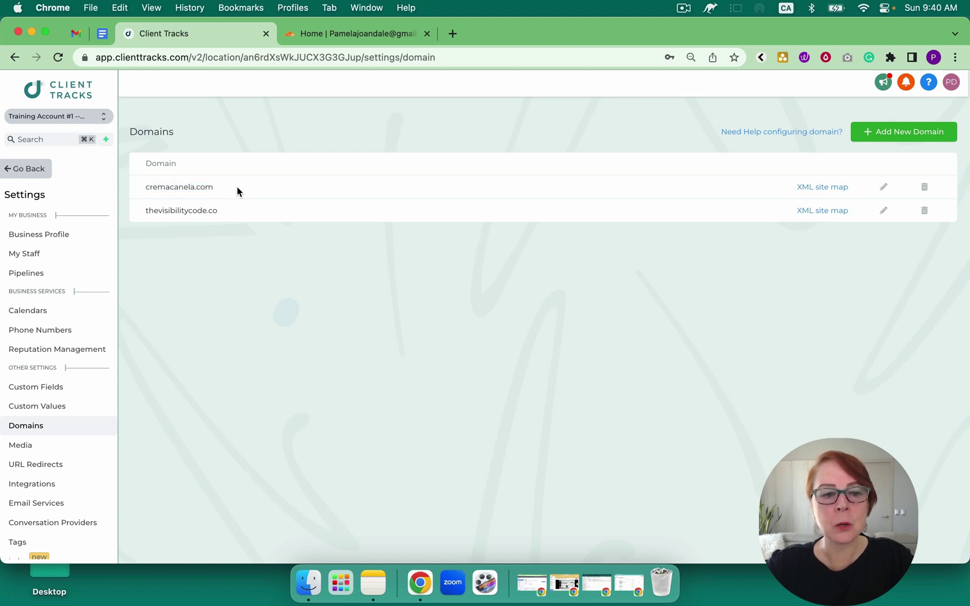
drag(237, 187, 139, 190)
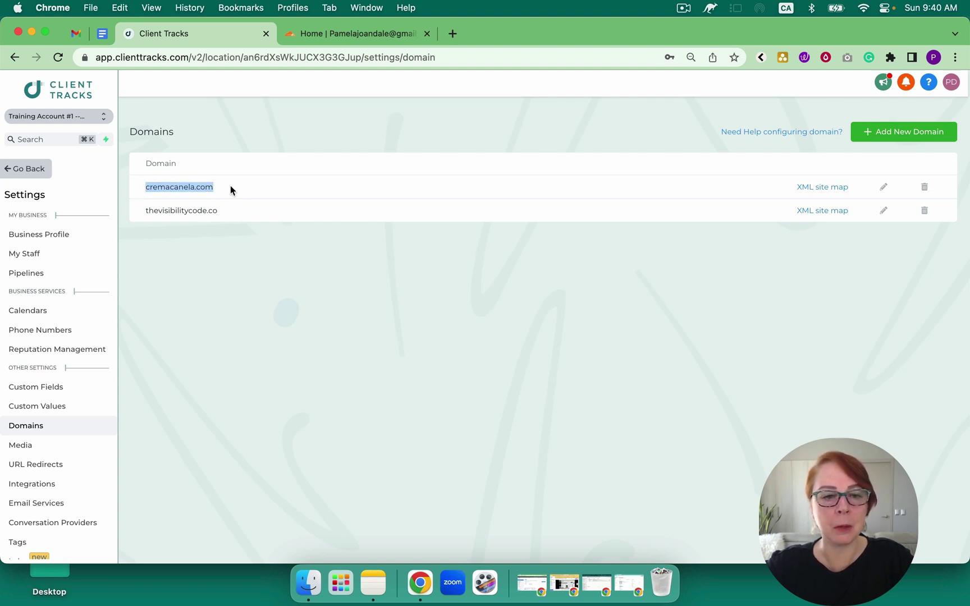
Open the funnels list under Sites, look into the Templates folder and return to the full list.
click(32, 170)
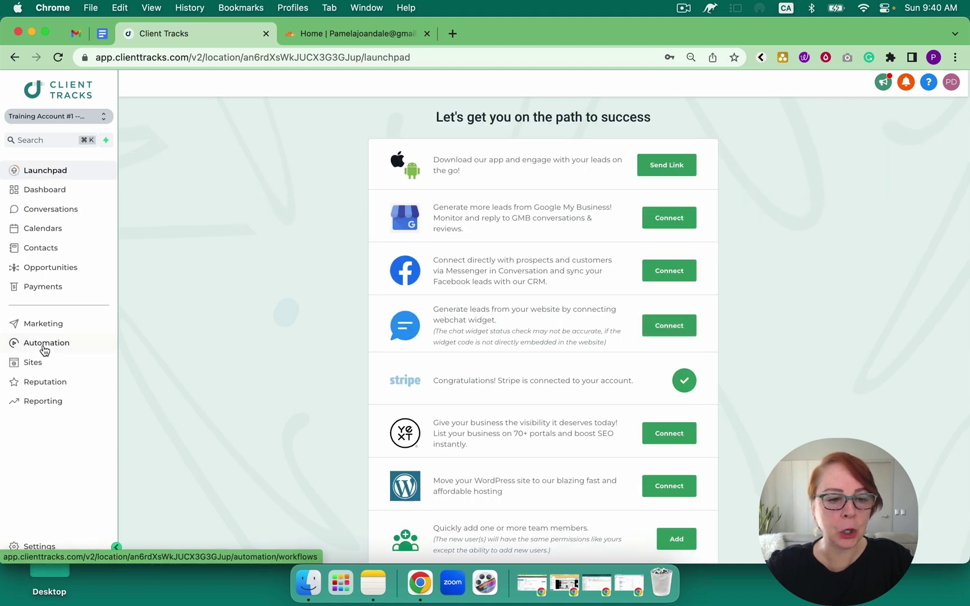
click(39, 364)
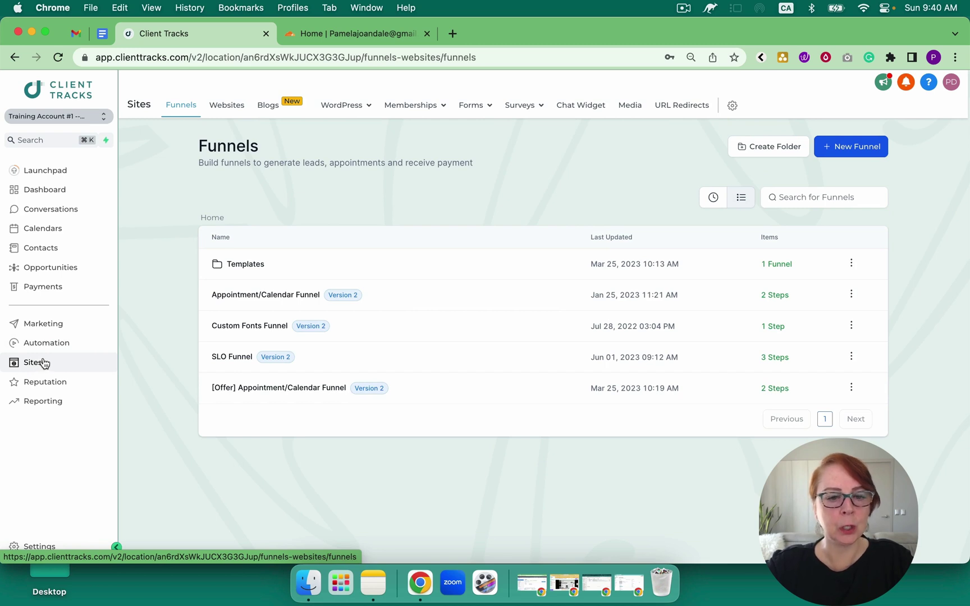
click(244, 268)
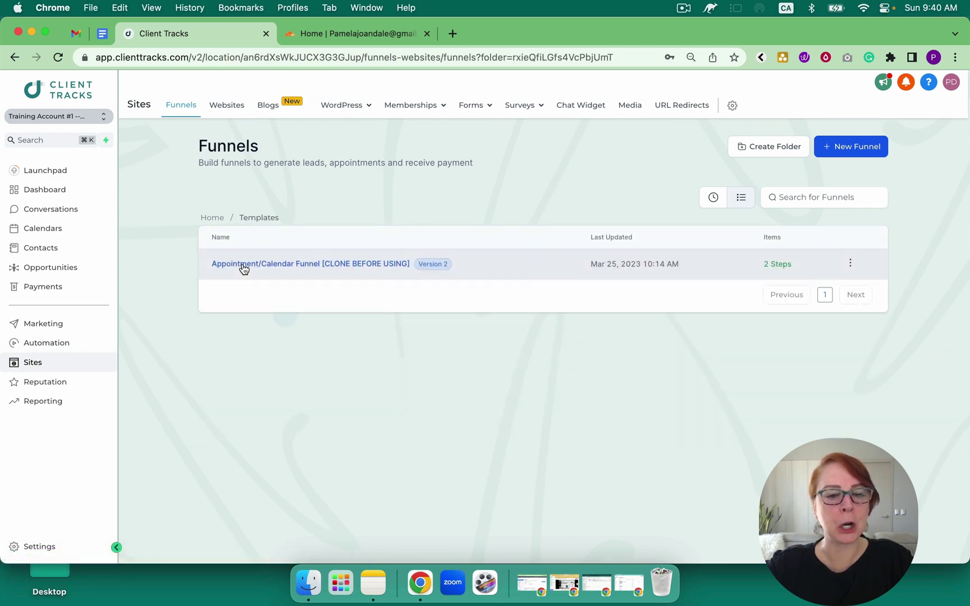
click(212, 219)
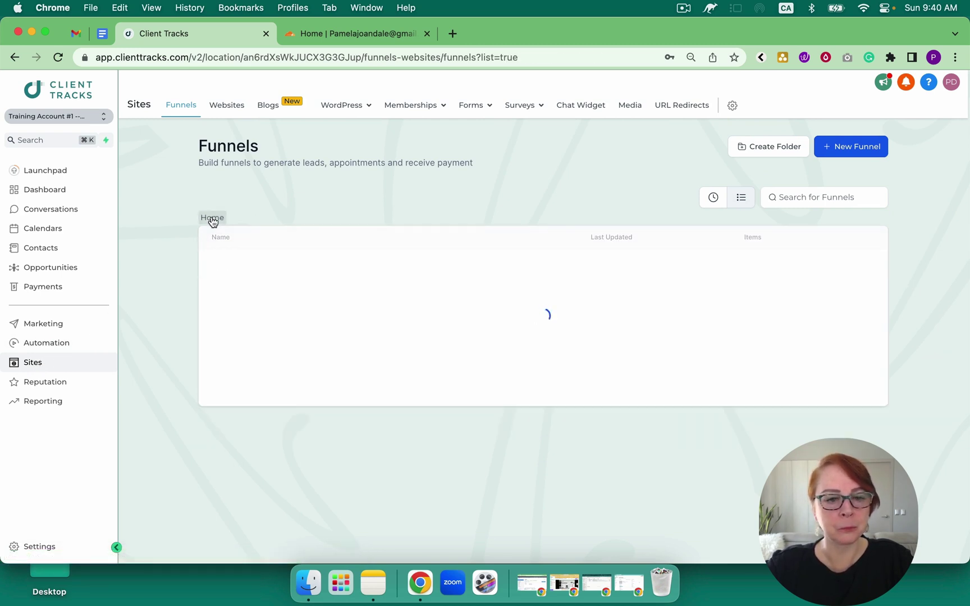
Open the cremacanela.com domain settings, examine its default page and close them without saving.
click(35, 548)
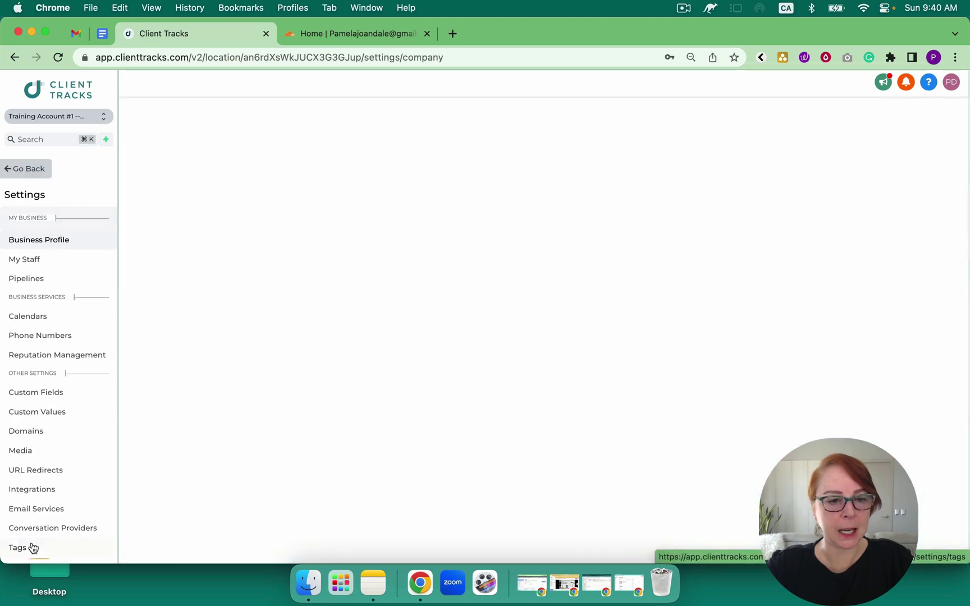
click(28, 427)
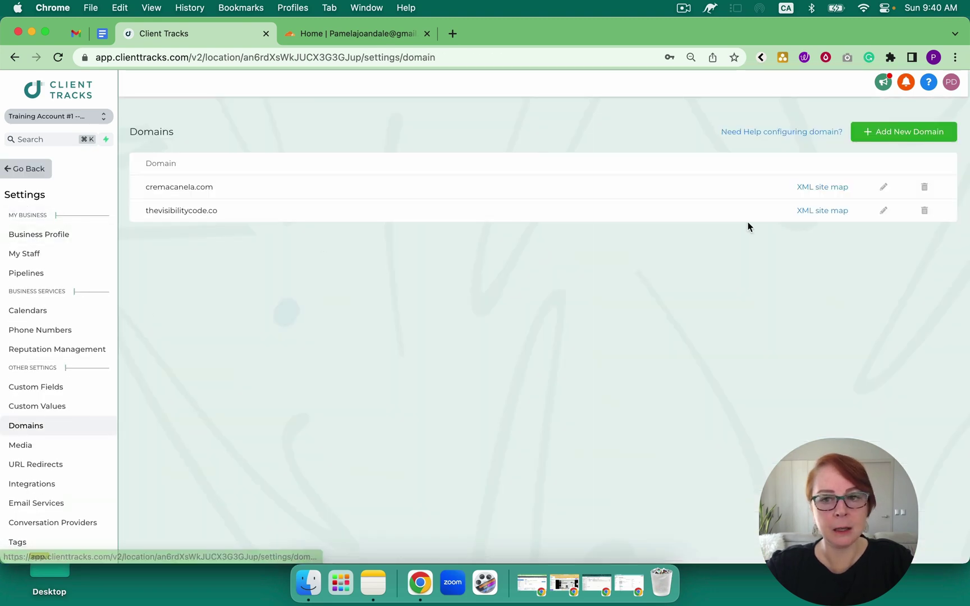
click(883, 188)
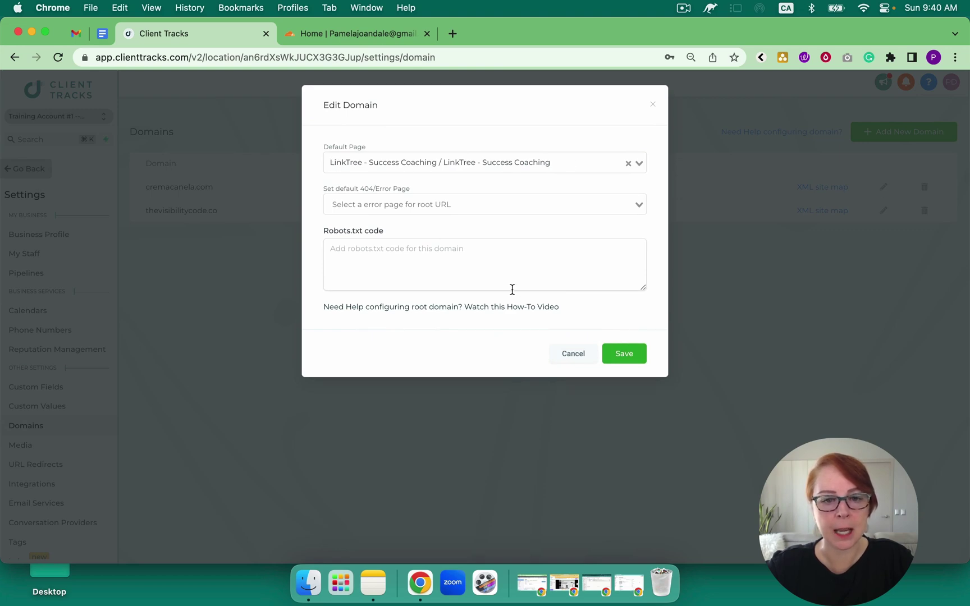
click(568, 356)
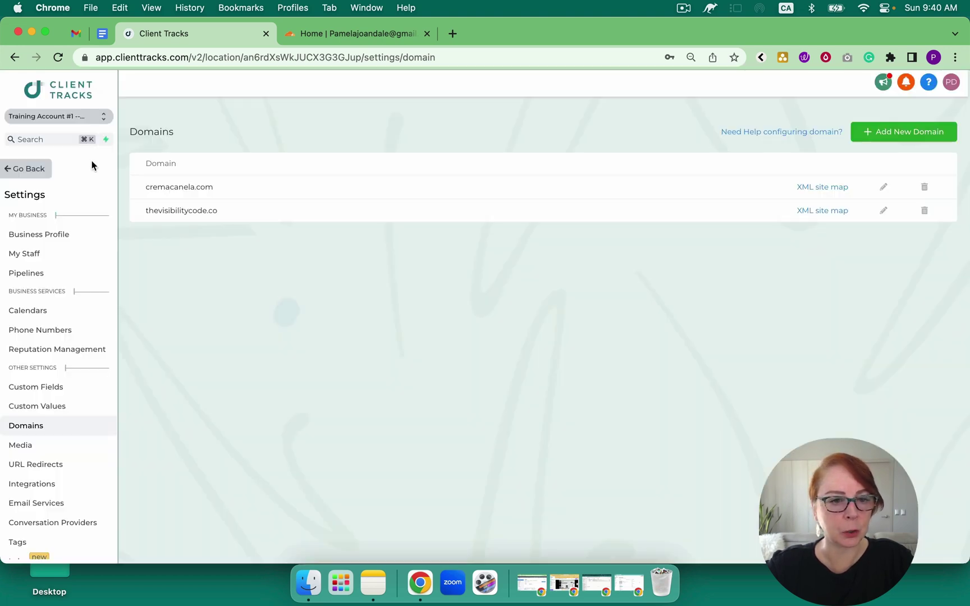
Open the settings of the LinkTree - Success Coaching website under Sites and examine its assigned domain and path.
click(26, 173)
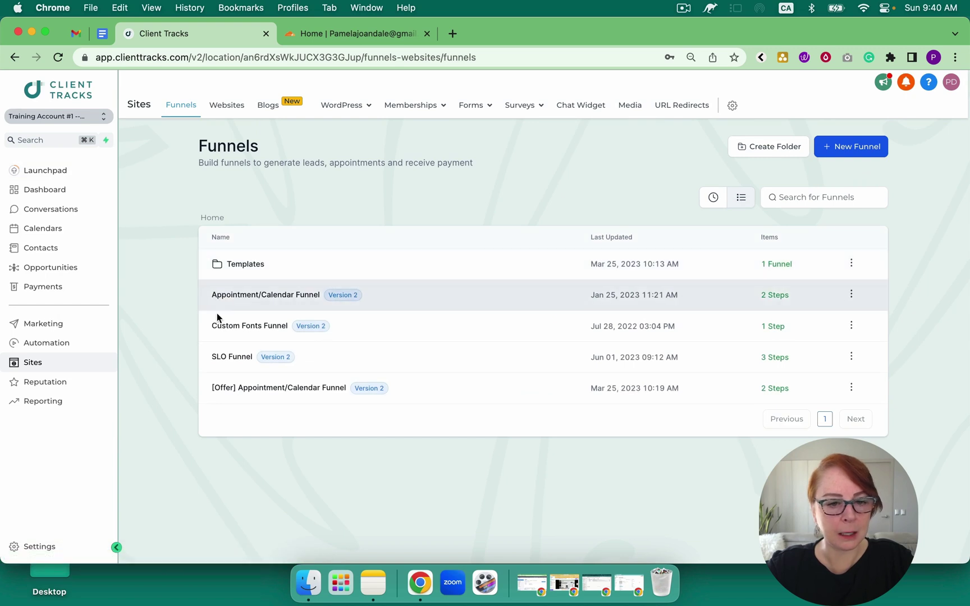
click(227, 105)
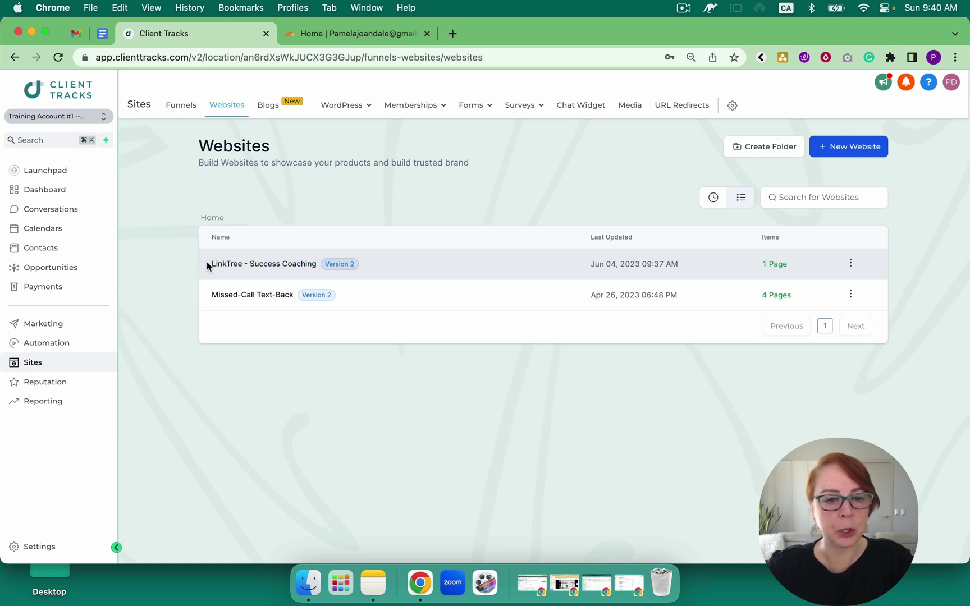
click(281, 264)
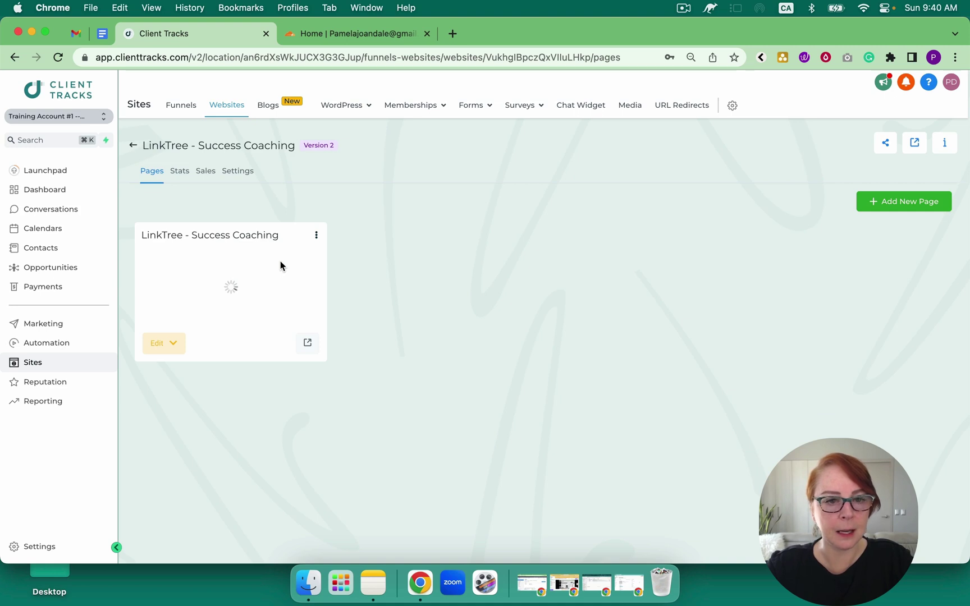
click(238, 172)
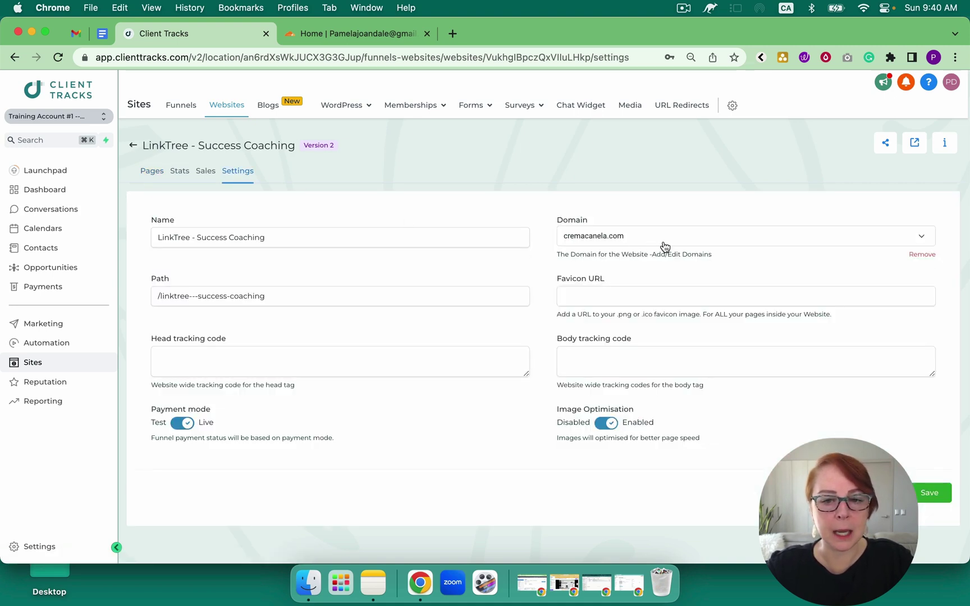
click(286, 297)
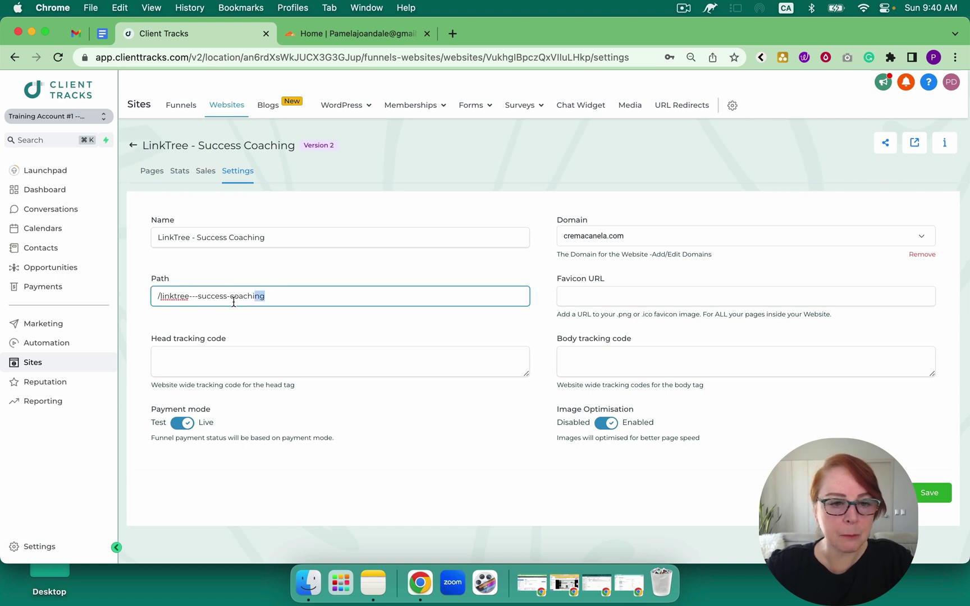
shift+click(161, 298)
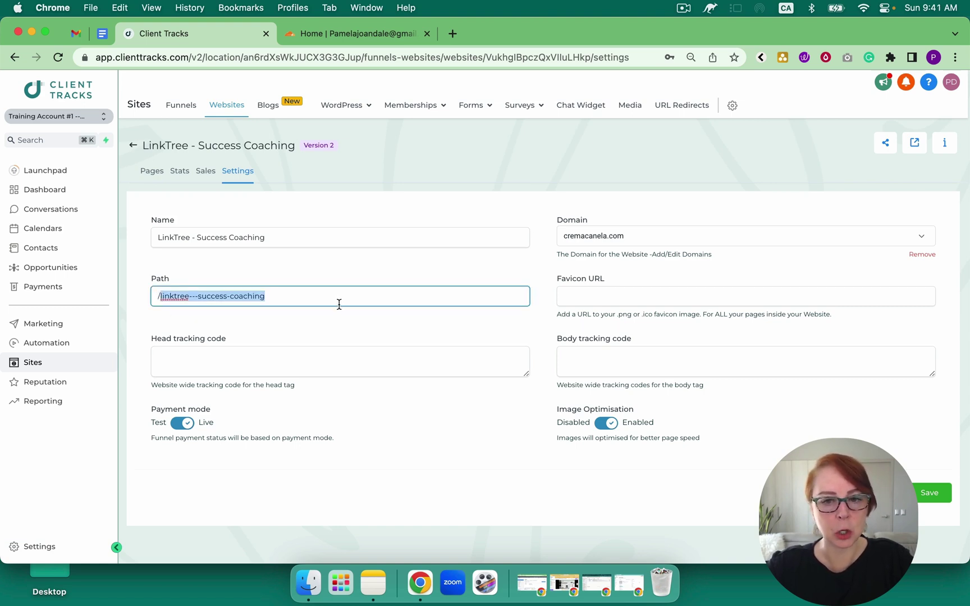
click(289, 301)
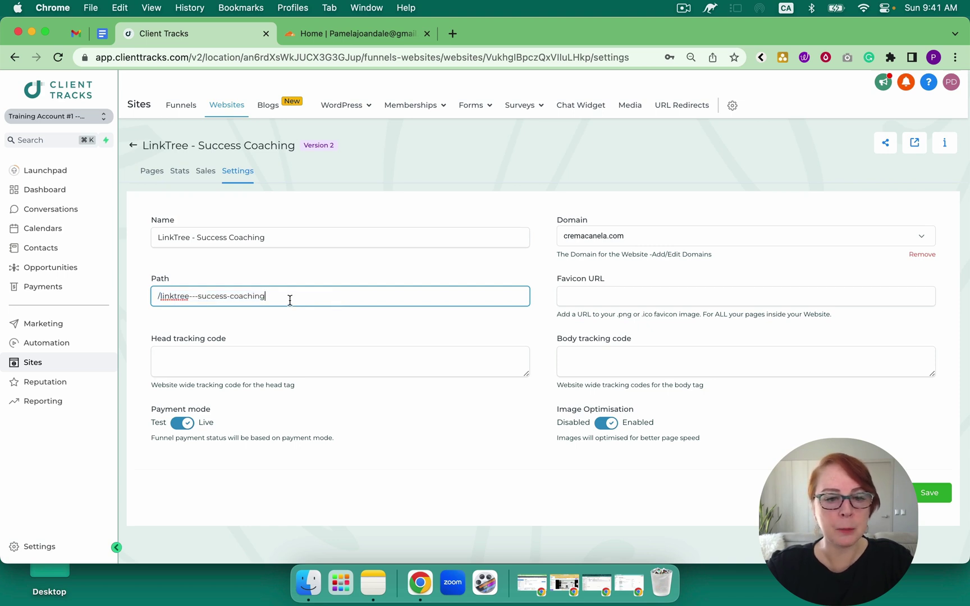
drag(289, 301, 156, 299)
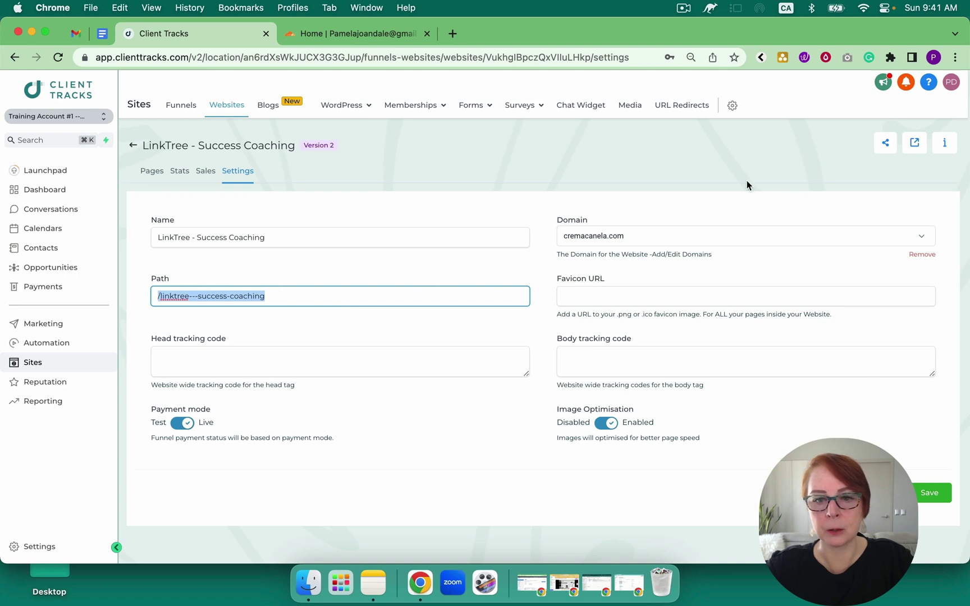
Open the settings of the website's LinkTree - Success Coaching page, examine its path and close them without saving.
click(156, 174)
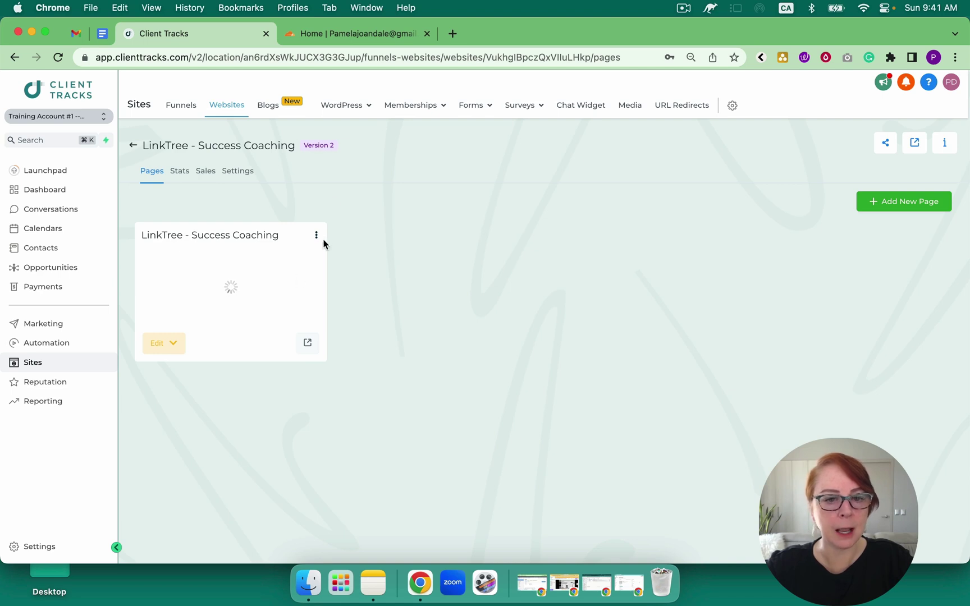
click(316, 236)
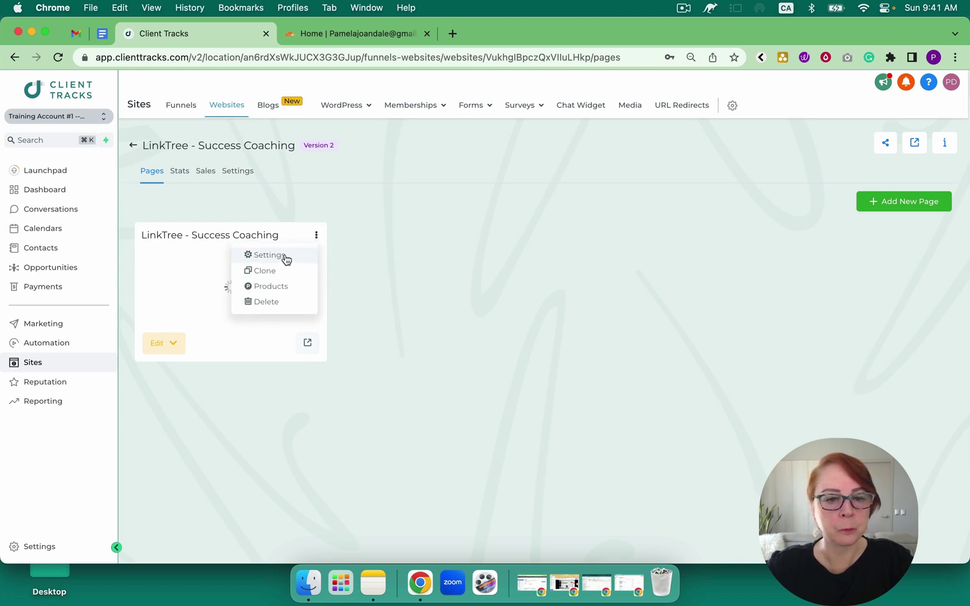
click(285, 255)
click(465, 232)
drag(465, 232, 333, 232)
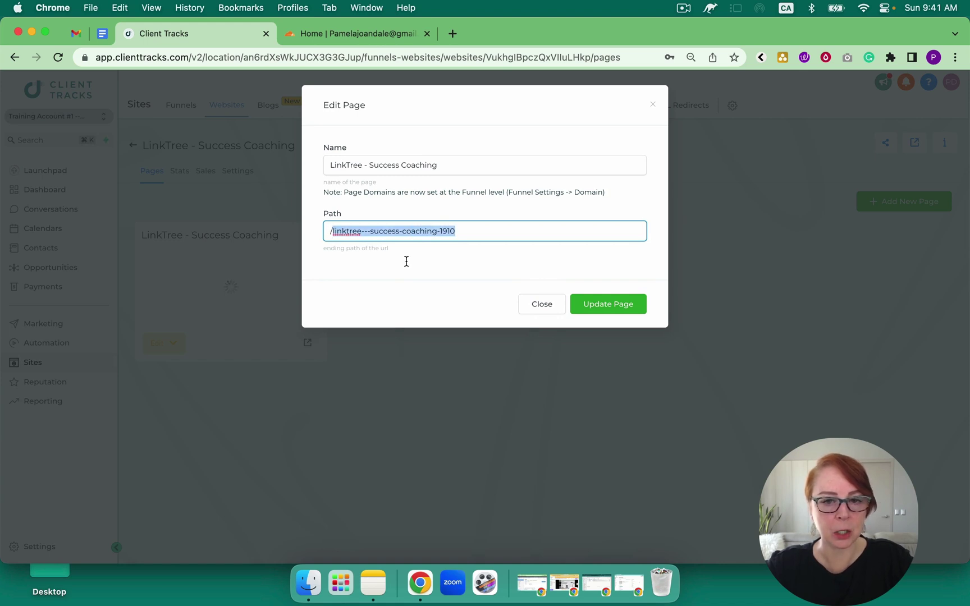
click(540, 302)
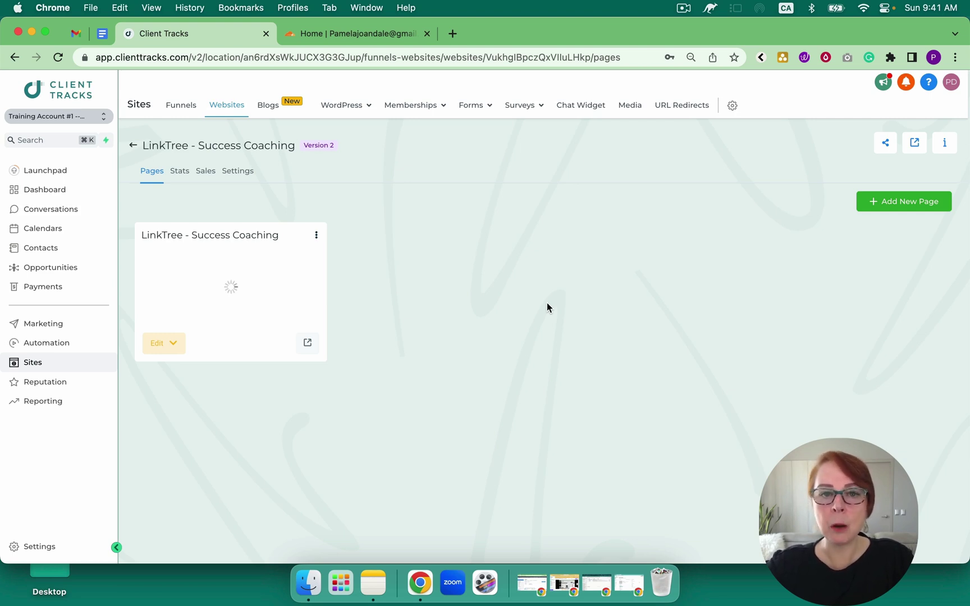
Load cremacanela.com in a new browser tab to test the root domain.
click(452, 34)
text(cremaca)
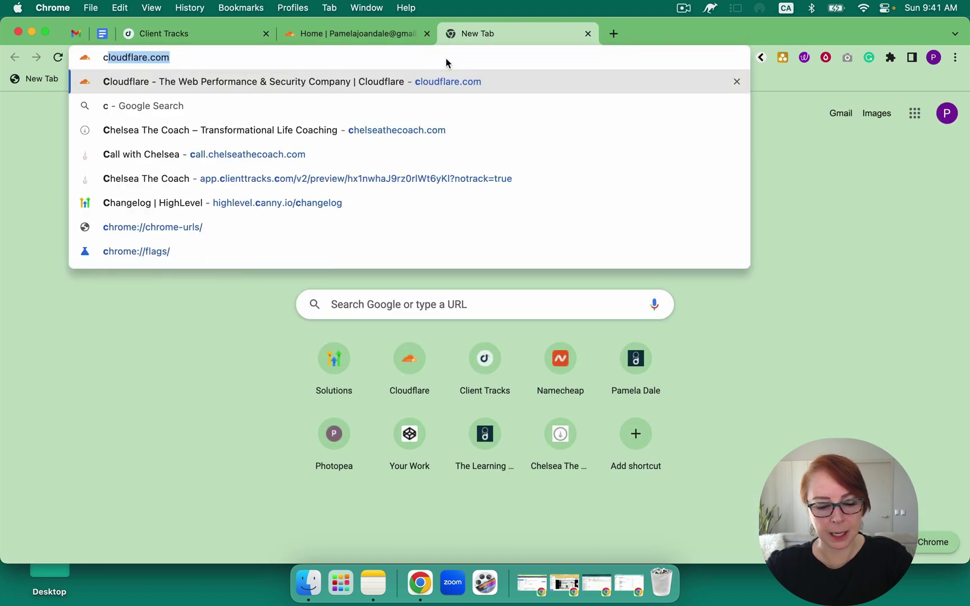
text(ne)
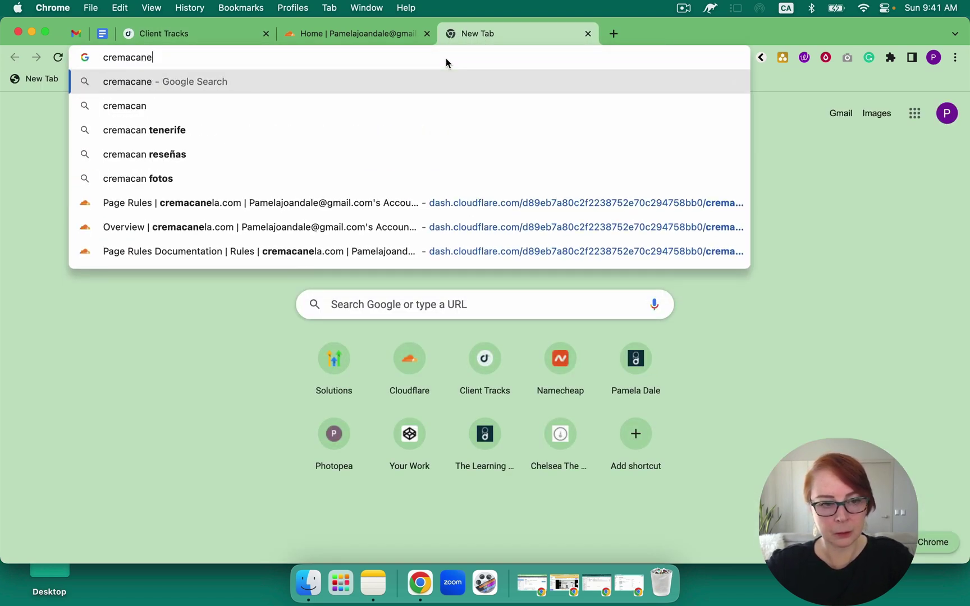
text(la.com)
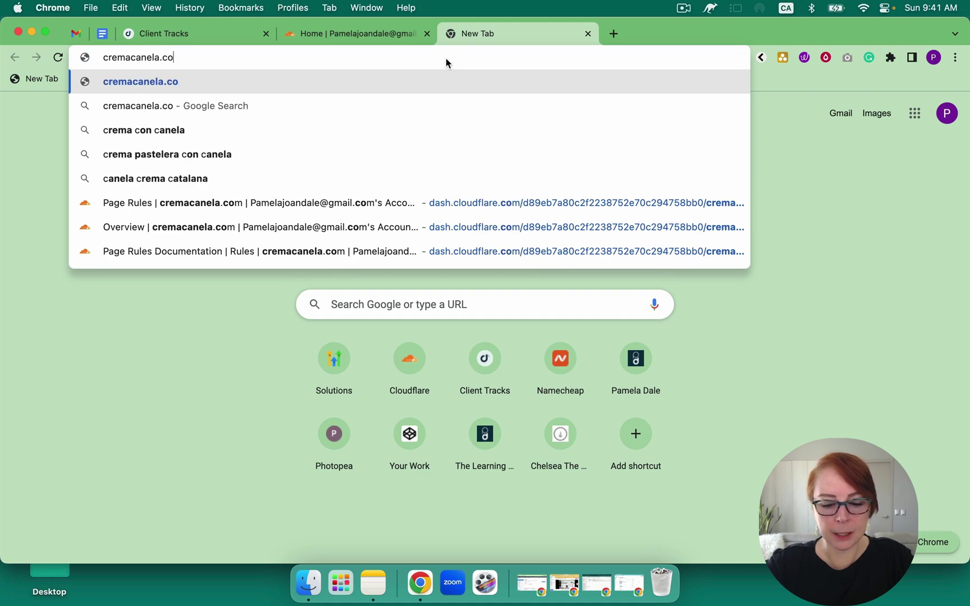
key(Return)
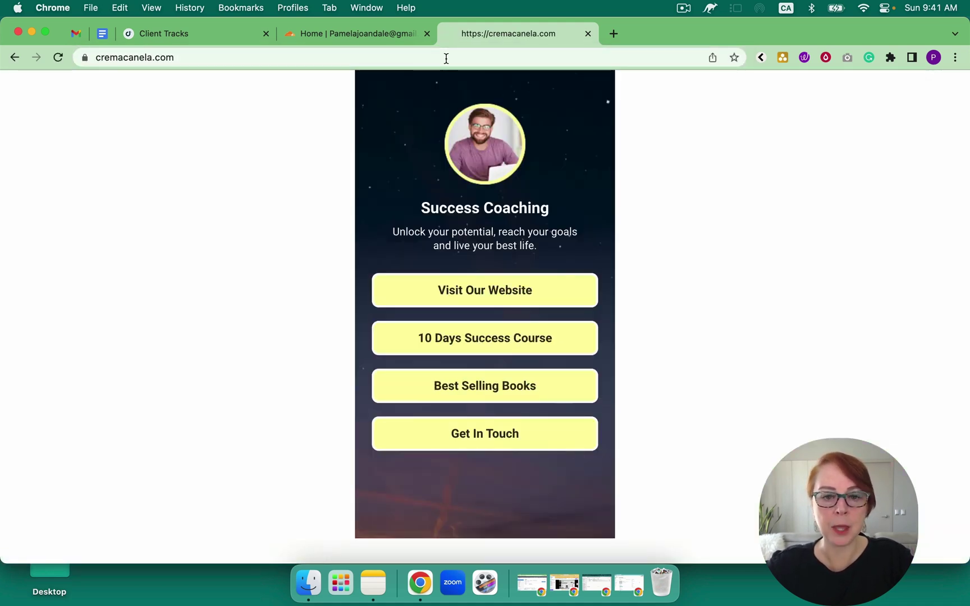
click(235, 59)
click(235, 60)
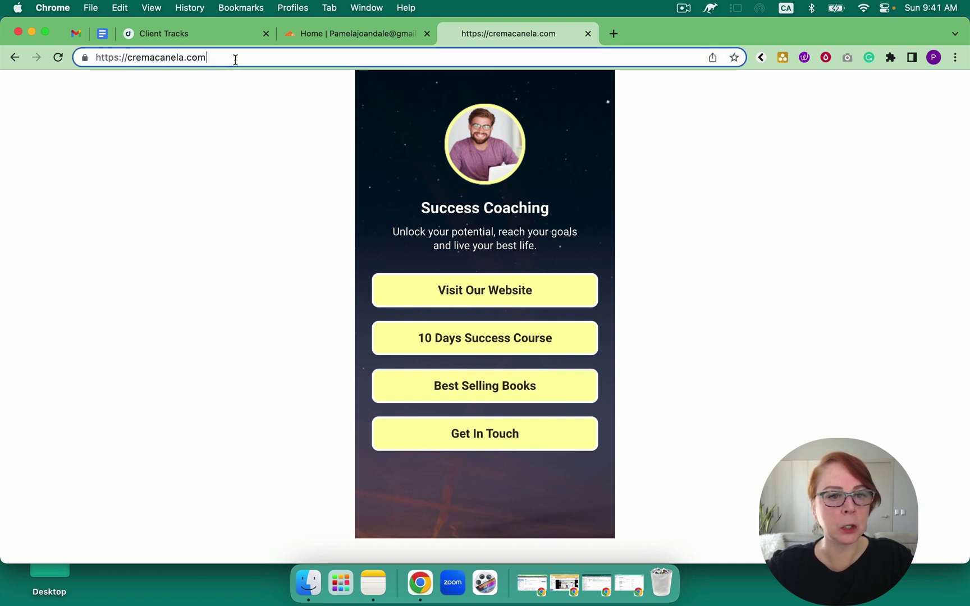
click(128, 59)
text(www.)
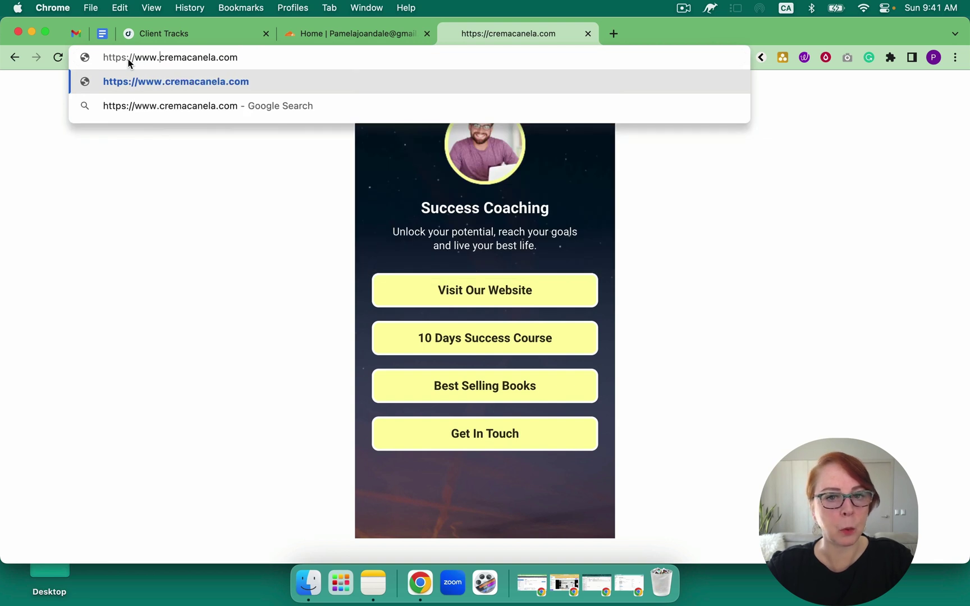
key(Return)
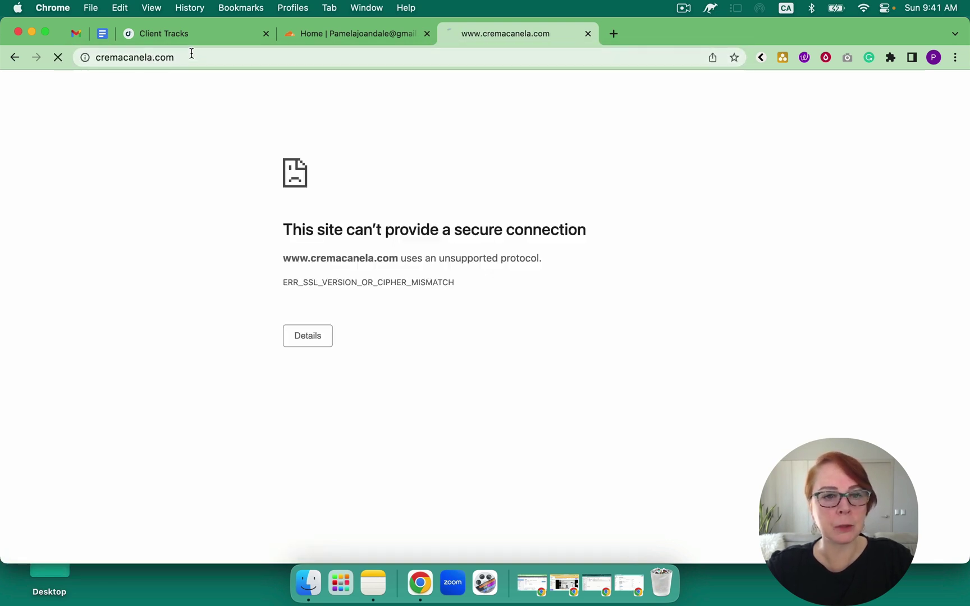
click(191, 57)
key(Right)
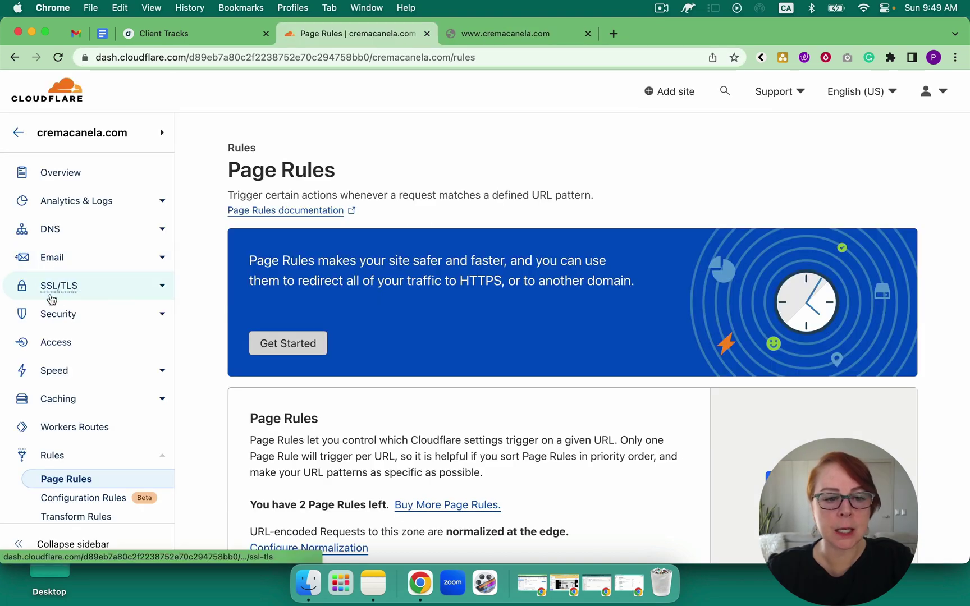
In Cloudflare, set the SSL/TLS encryption mode of cremacanela.com to Full.
click(70, 286)
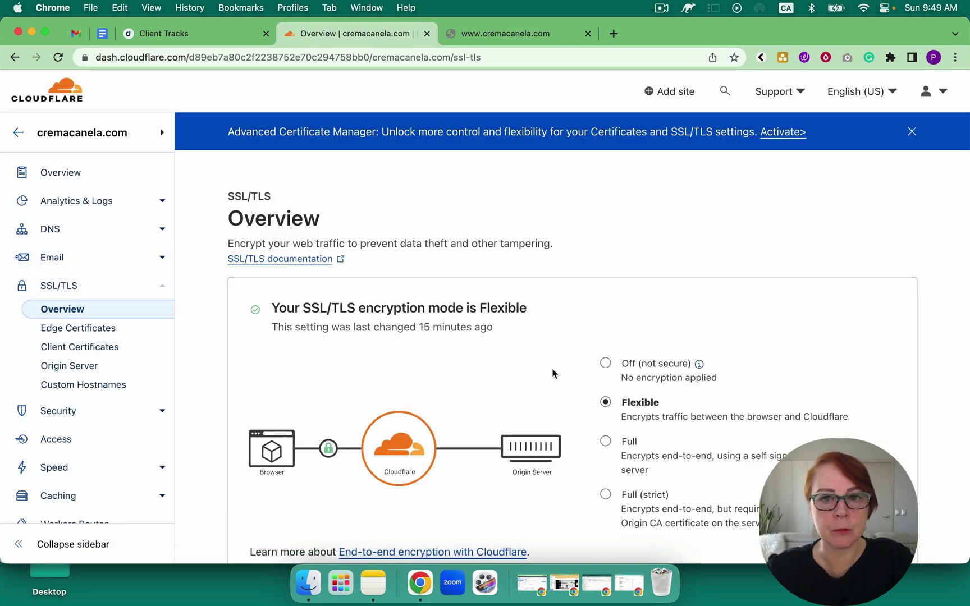
scroll(553, 373, down, 4)
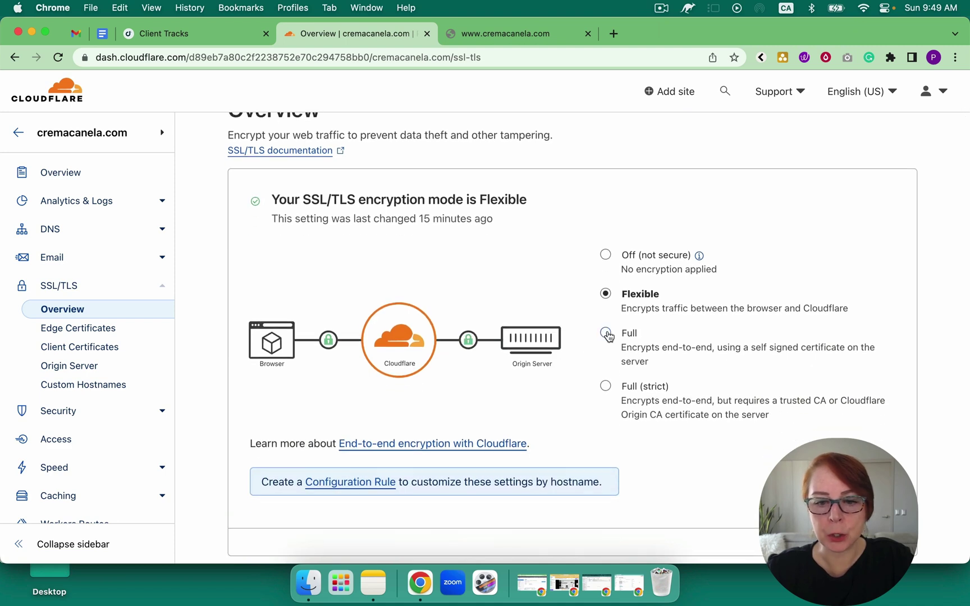
click(606, 334)
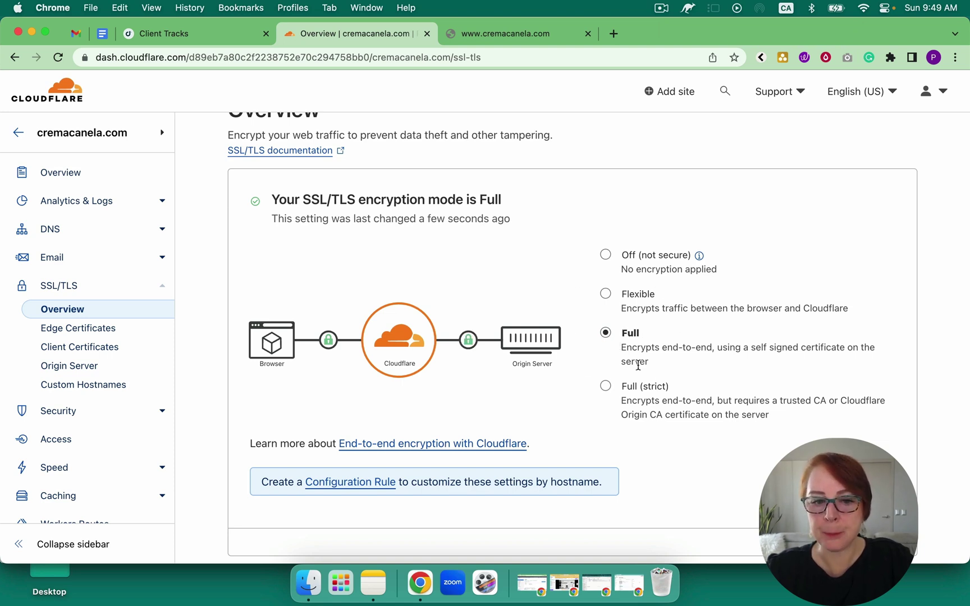
Reload the site in its test tab to check the new encryption mode and return to Cloudflare.
click(532, 35)
click(503, 54)
key(Return)
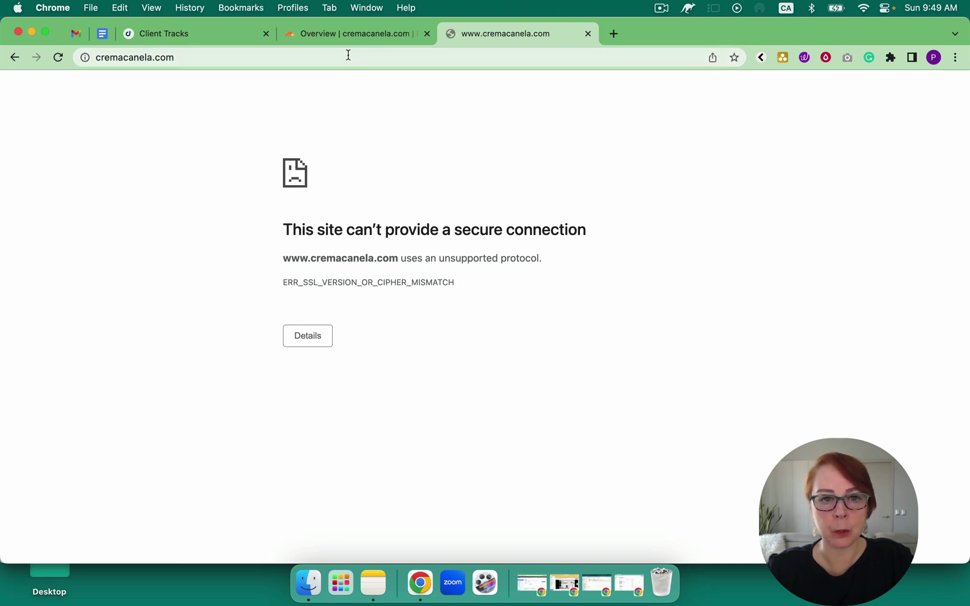
click(357, 37)
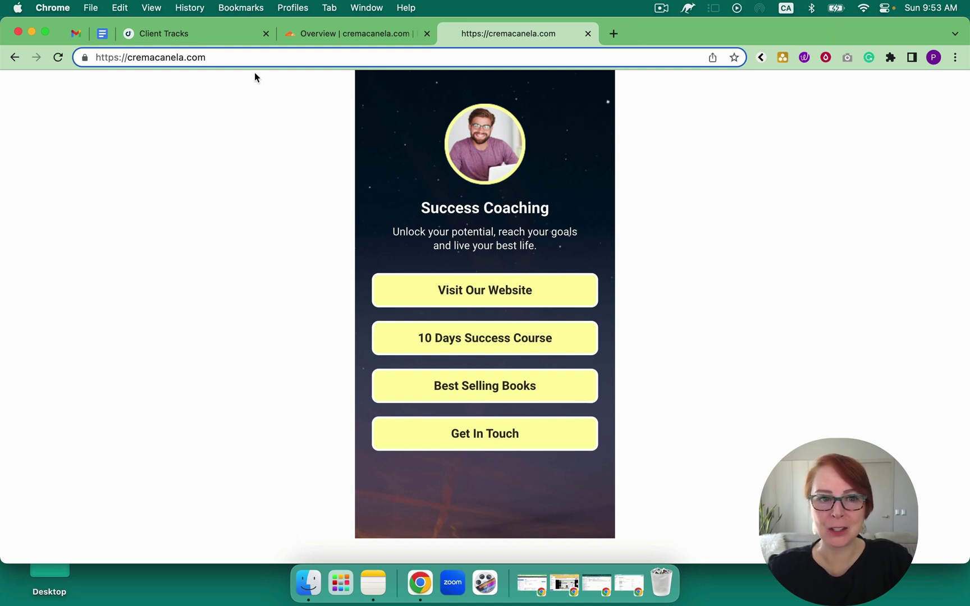
click(128, 59)
text(www.)
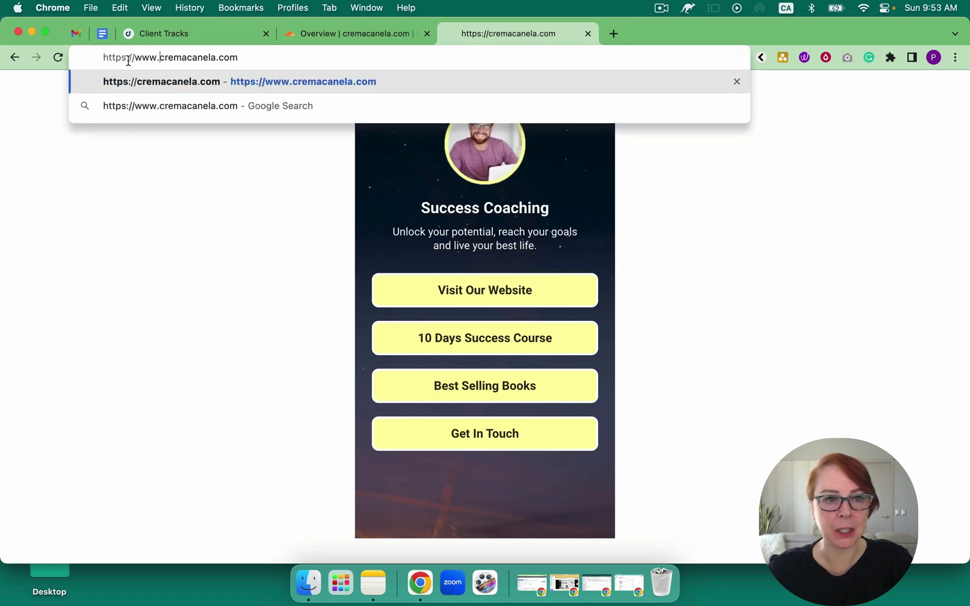
key(Return)
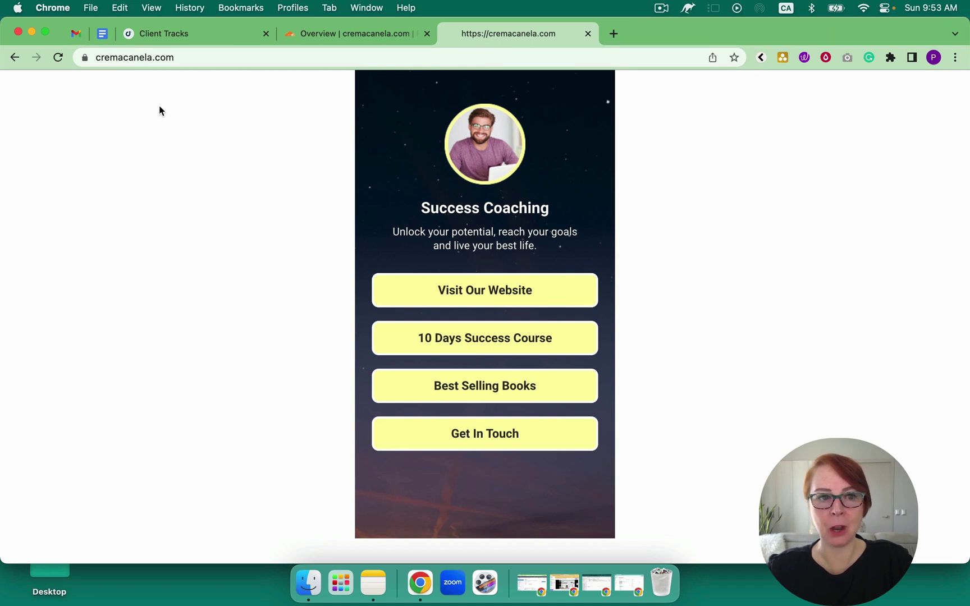
click(206, 56)
click(205, 58)
click(128, 58)
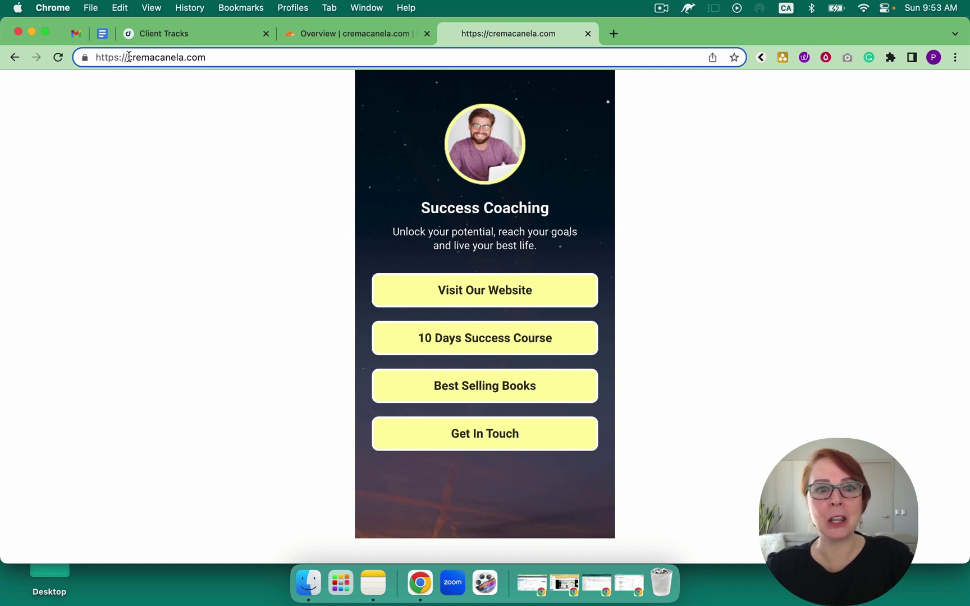
Switch to Client Tracks and open the account's domain settings, checking the cremacanela.com entry.
click(196, 35)
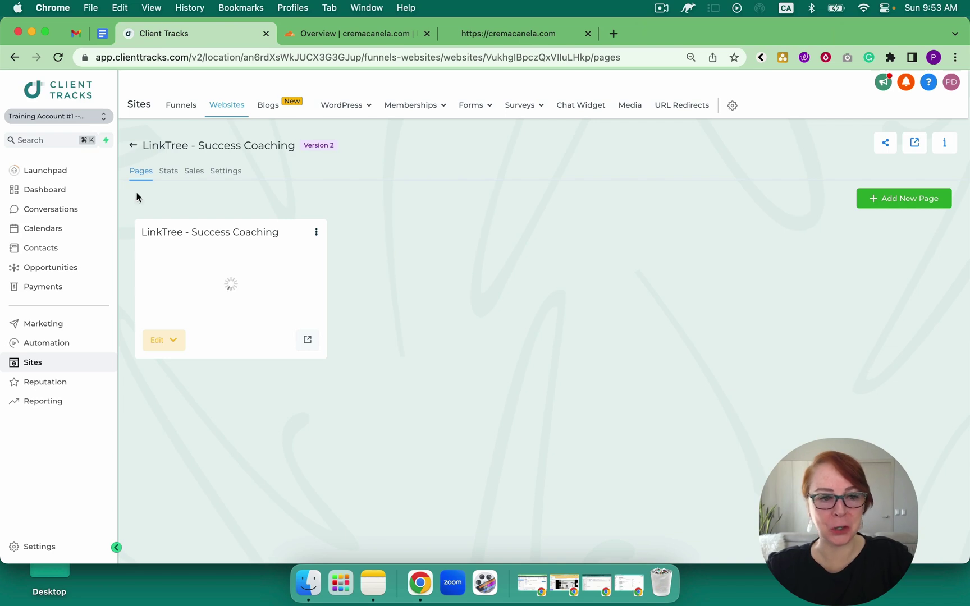
click(44, 547)
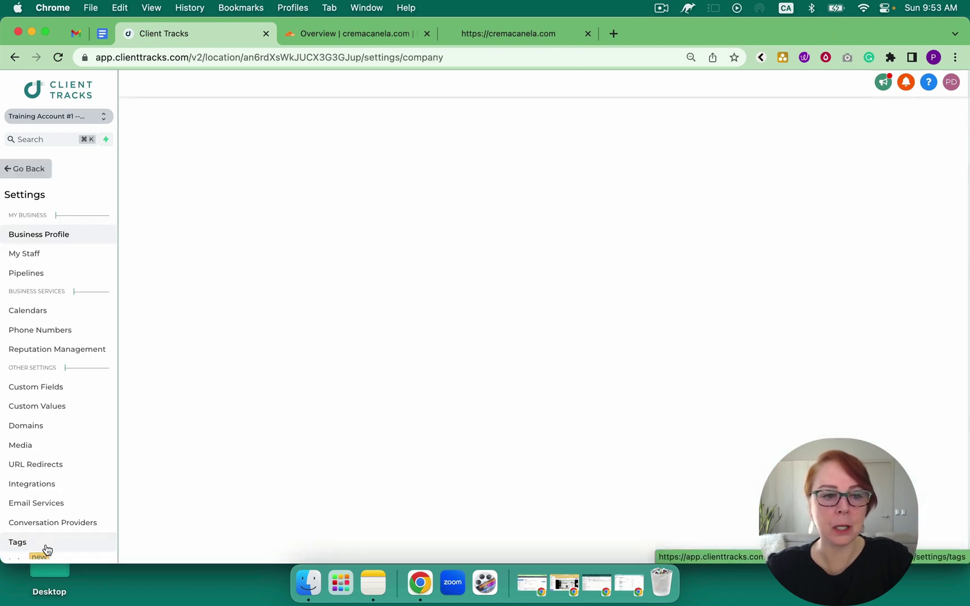
click(44, 427)
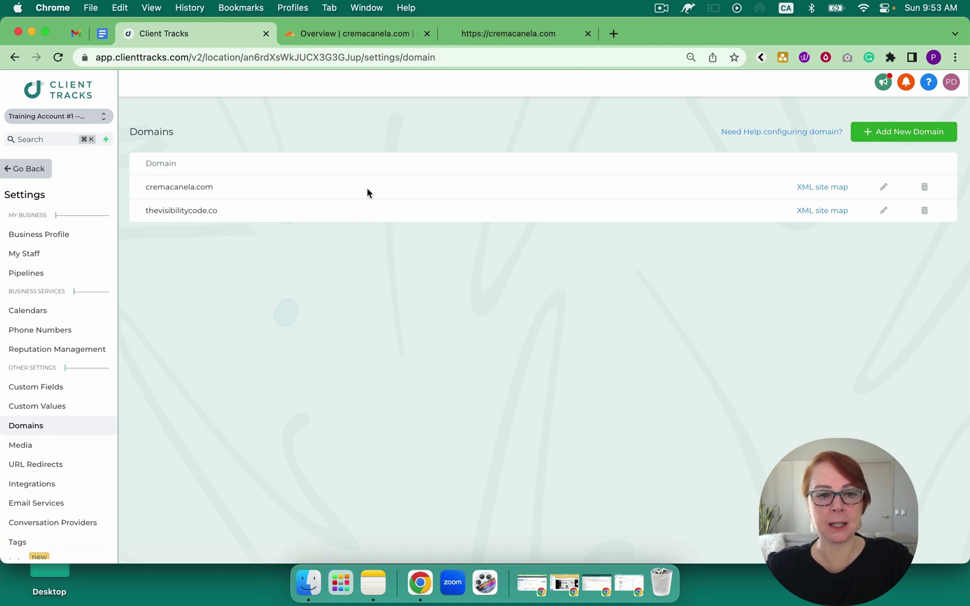
drag(234, 189, 136, 192)
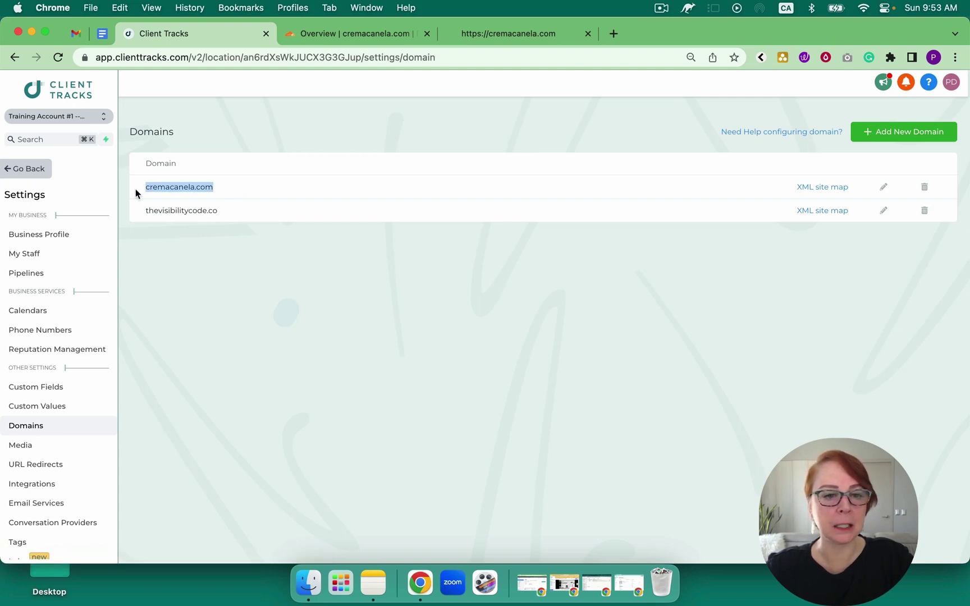
Start adding the new domain hello.cremacanela.com and copy the CNAME target flash.funnels.msgsndr.com from the note.
click(904, 127)
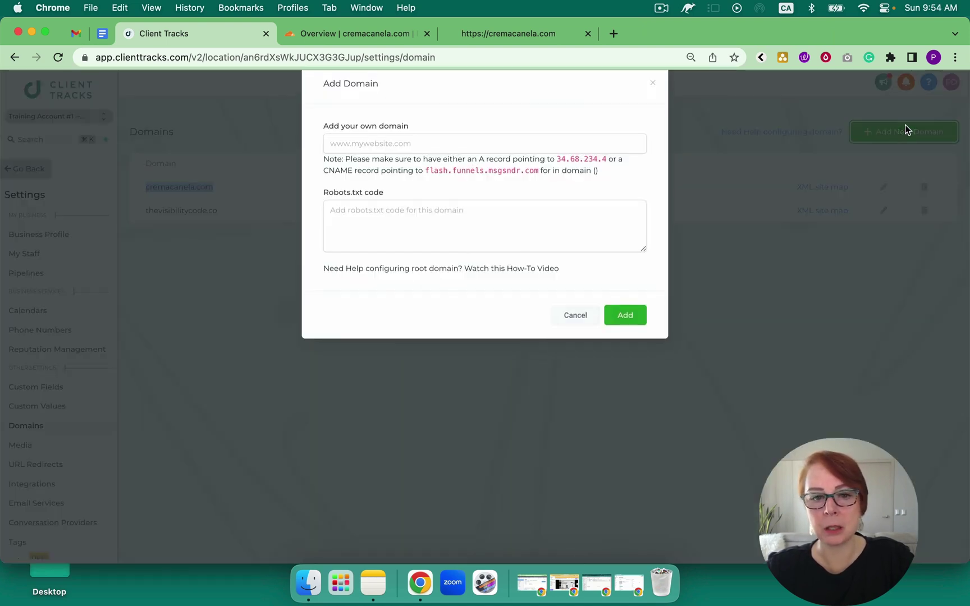
click(443, 167)
text(hel)
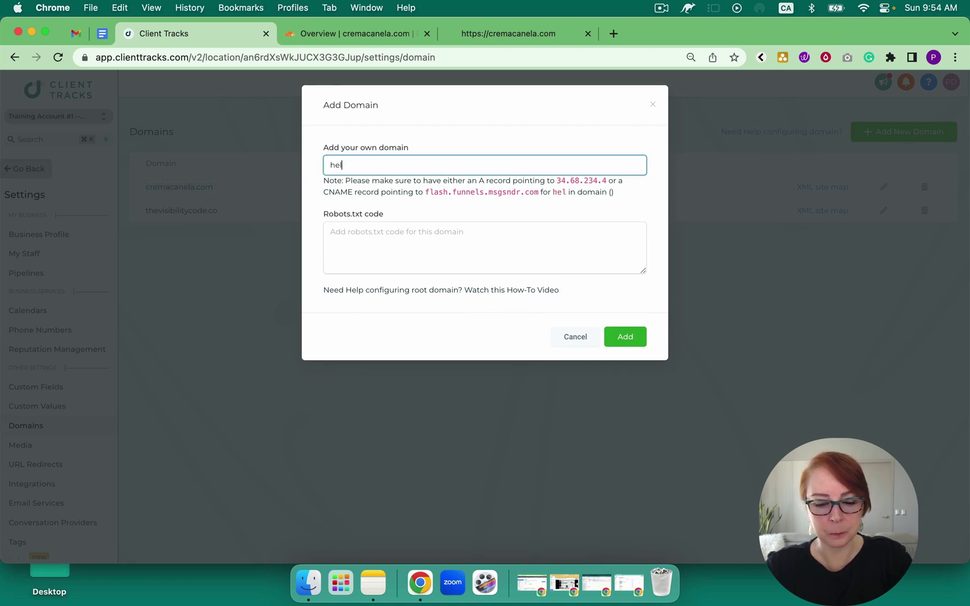
text(lo.c)
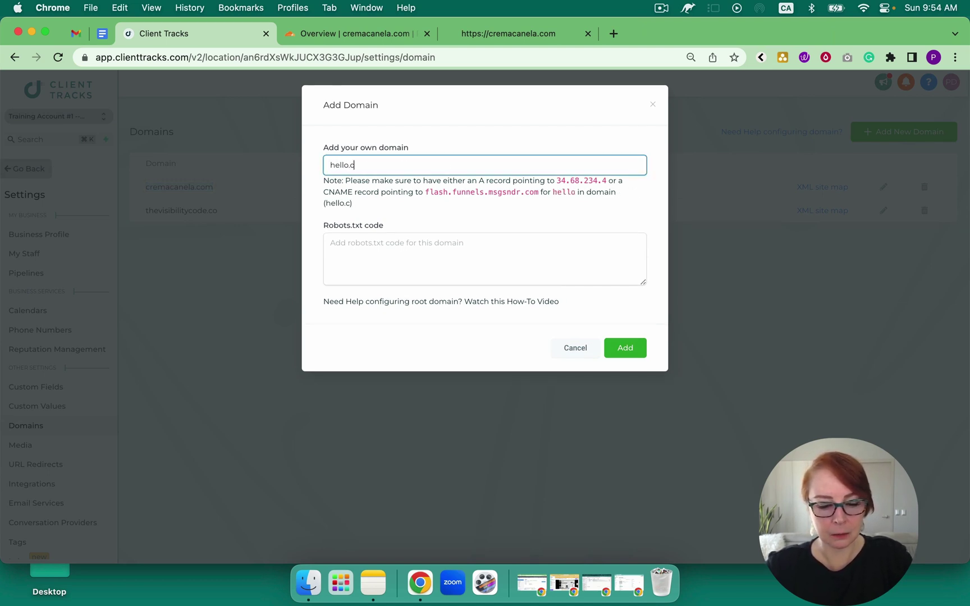
text(remacanell)
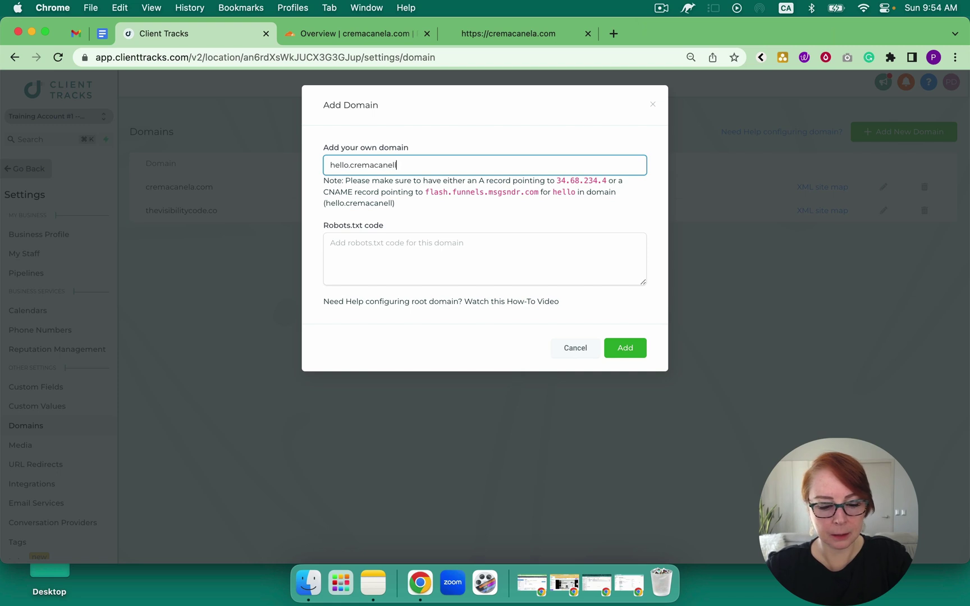
key(BackSpace)
text(a.com)
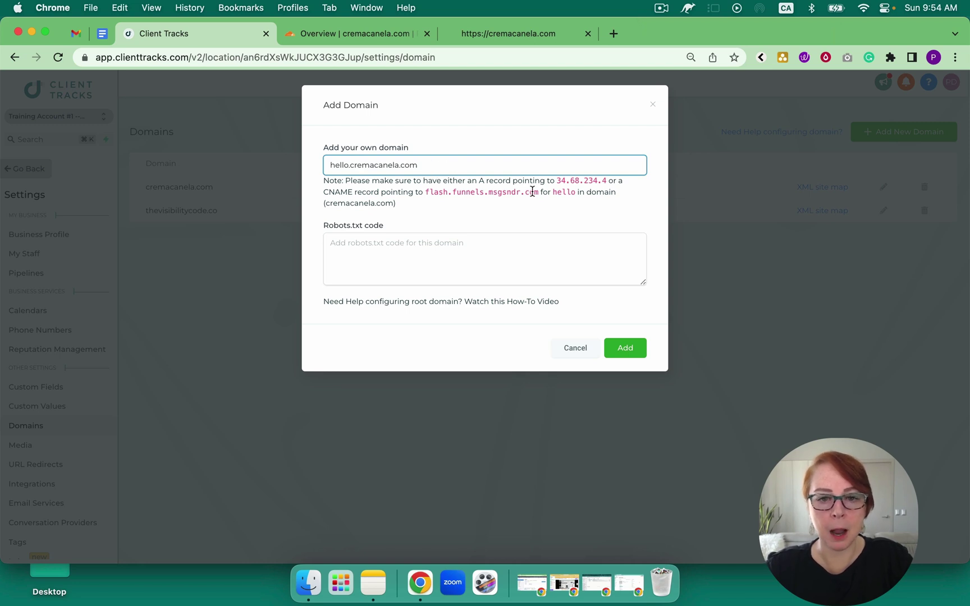
drag(537, 193, 423, 194)
key(super+c)
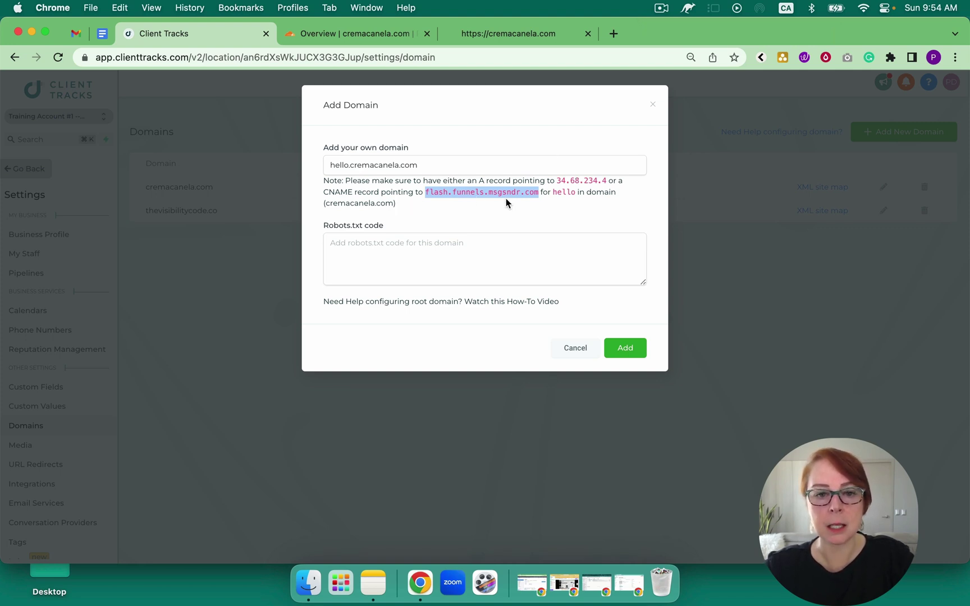
In Cloudflare, start a new CNAME record named hello in the DNS records of cremacanela.com.
click(360, 35)
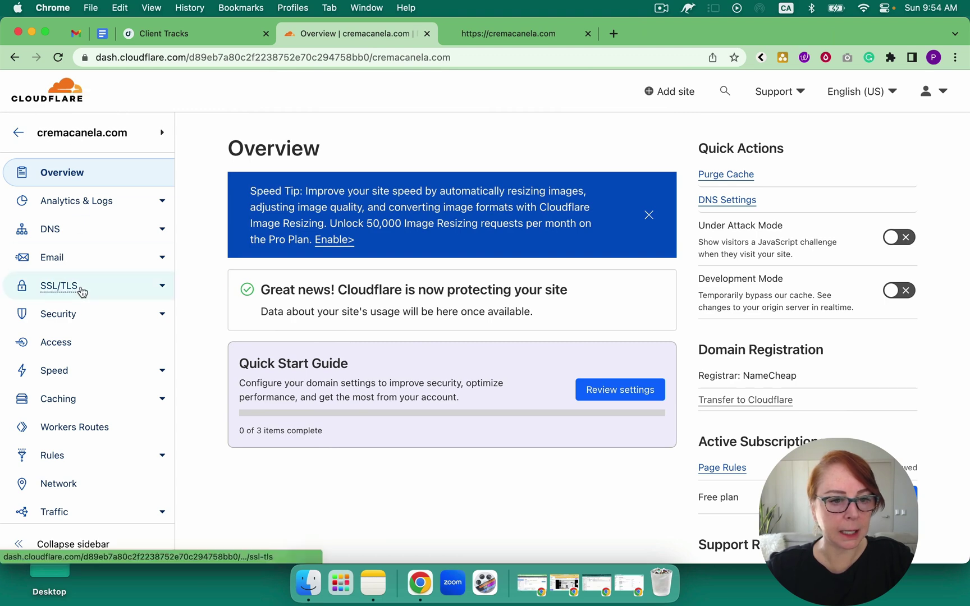
click(54, 230)
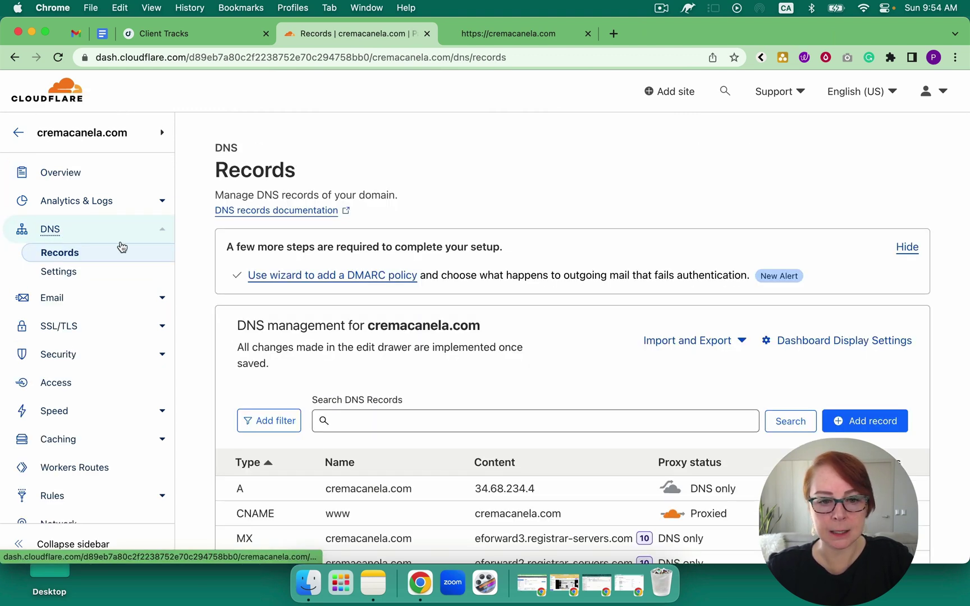
scroll(392, 318, down, 1)
scroll(391, 318, down, 1)
click(848, 337)
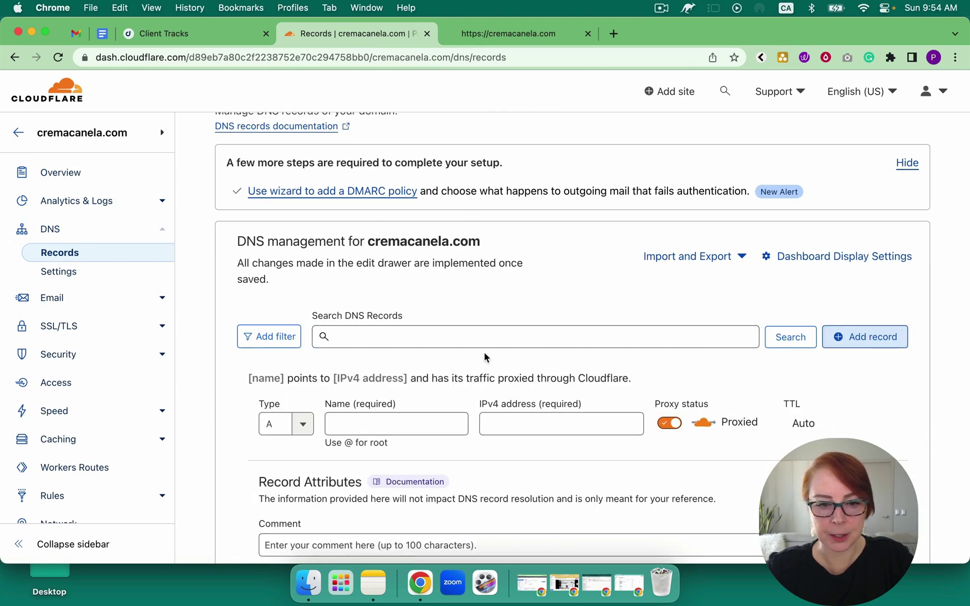
click(303, 423)
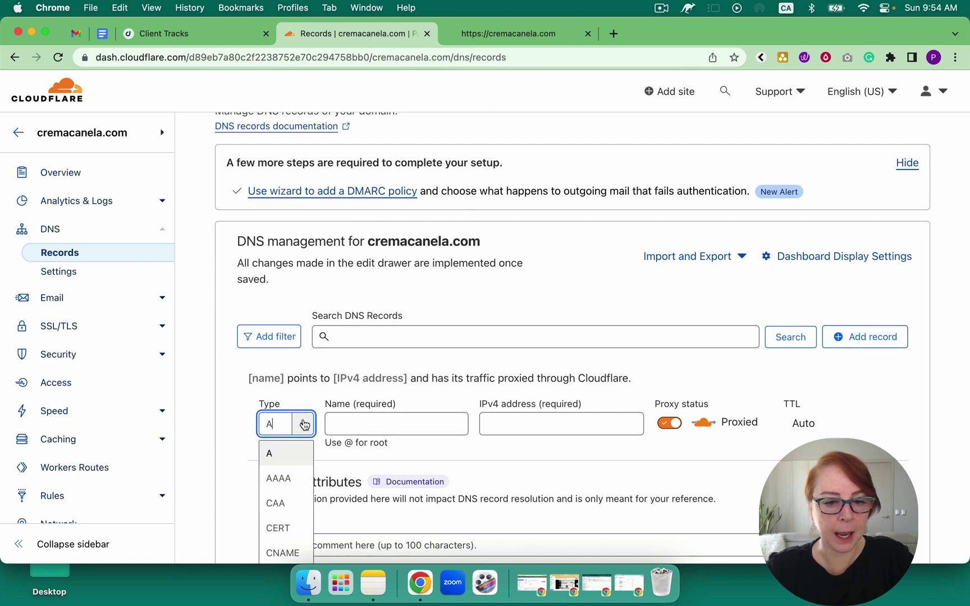
click(293, 551)
click(344, 425)
text(hello)
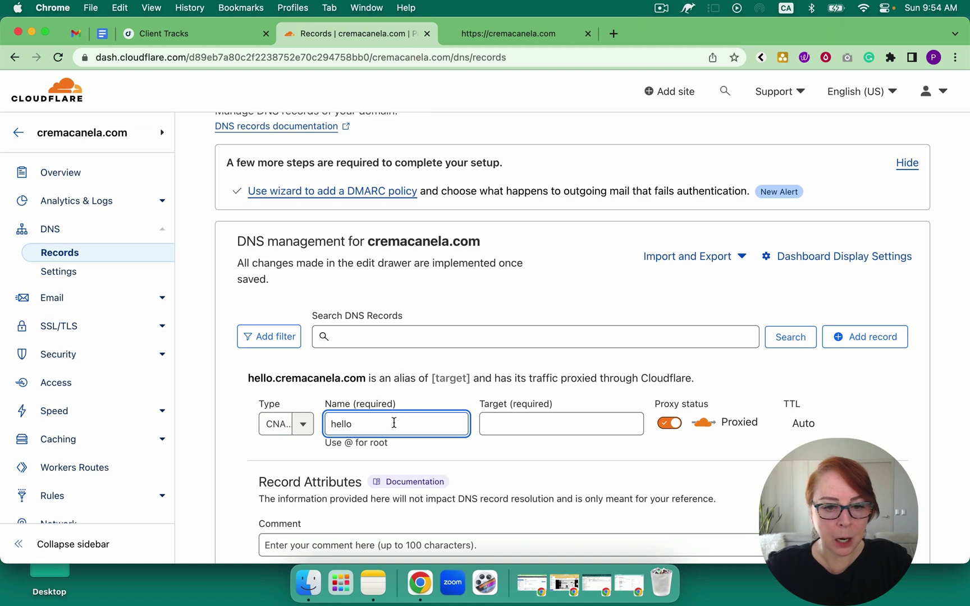
Compare the record's full name with the domain entered in Client Tracks and return to the Cloudflare record.
drag(365, 378, 247, 378)
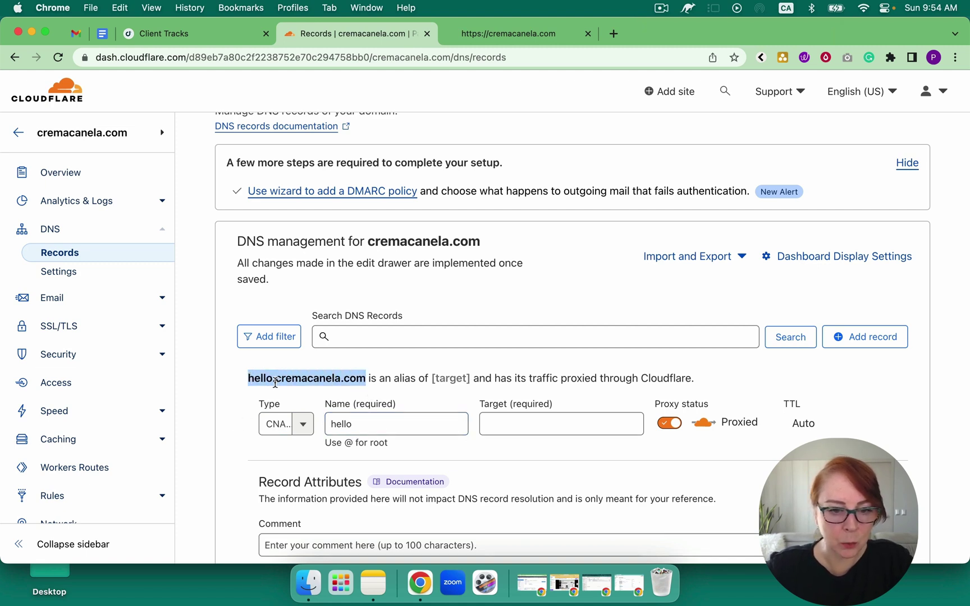
click(275, 382)
click(357, 423)
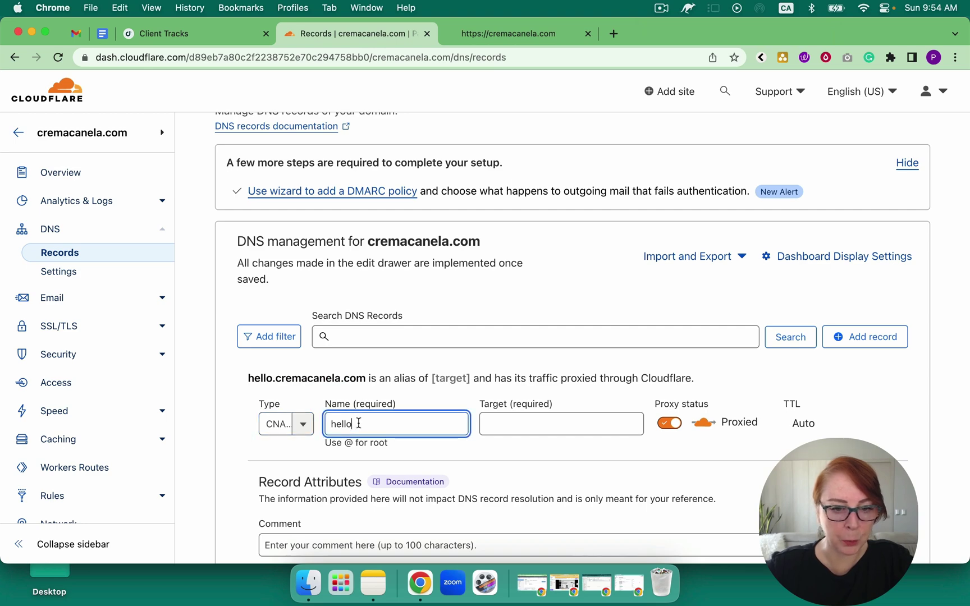
drag(368, 378, 230, 387)
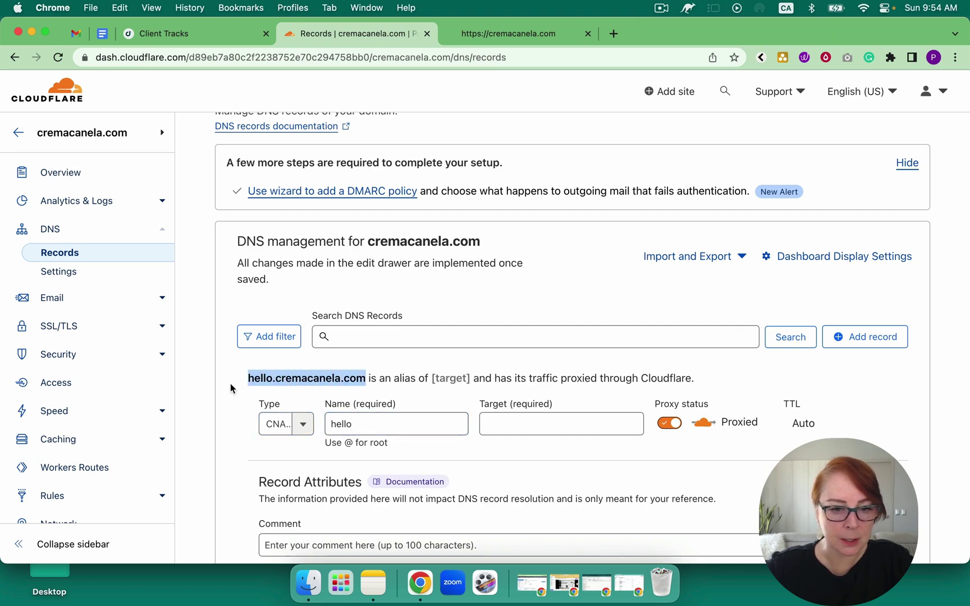
click(222, 39)
drag(437, 162, 318, 162)
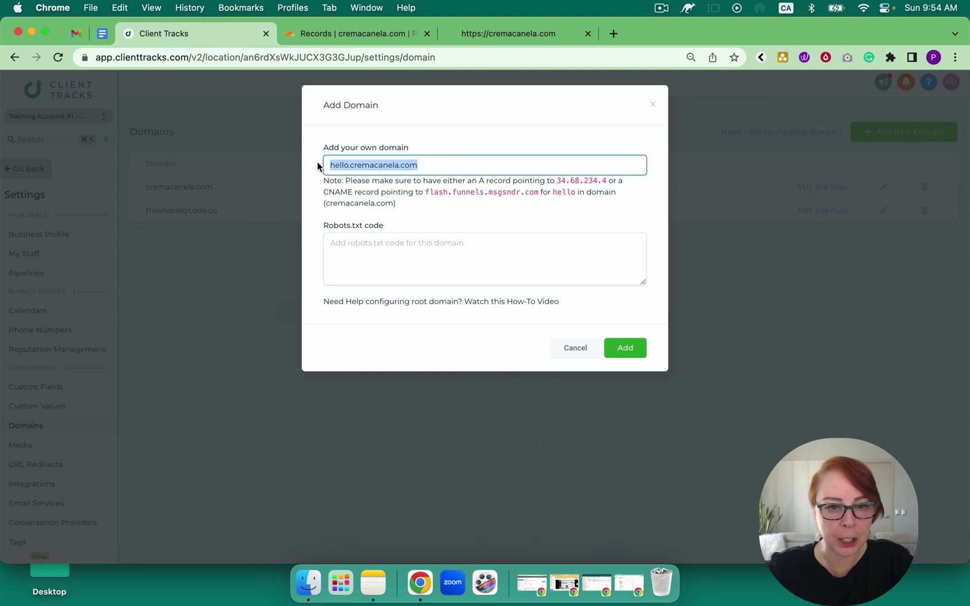
click(371, 34)
Point the hello record to flash.funnels.msgsndr.com as DNS only and save it.
click(504, 425)
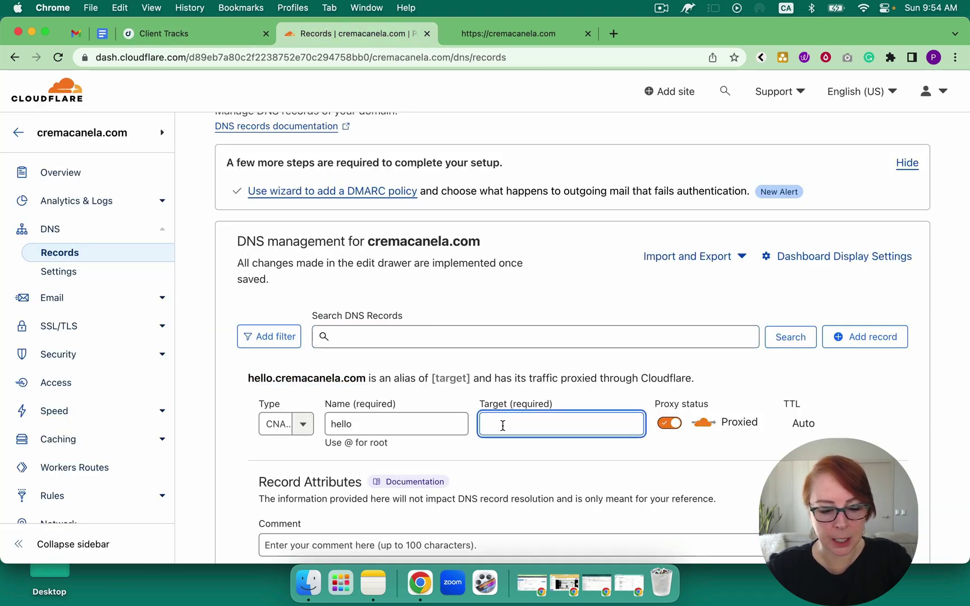
key(super+v)
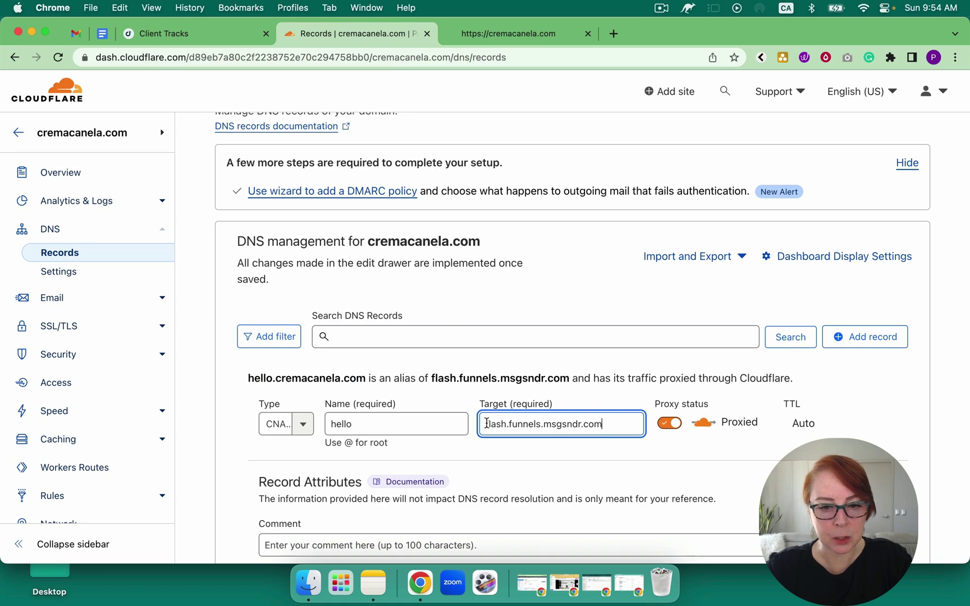
click(668, 428)
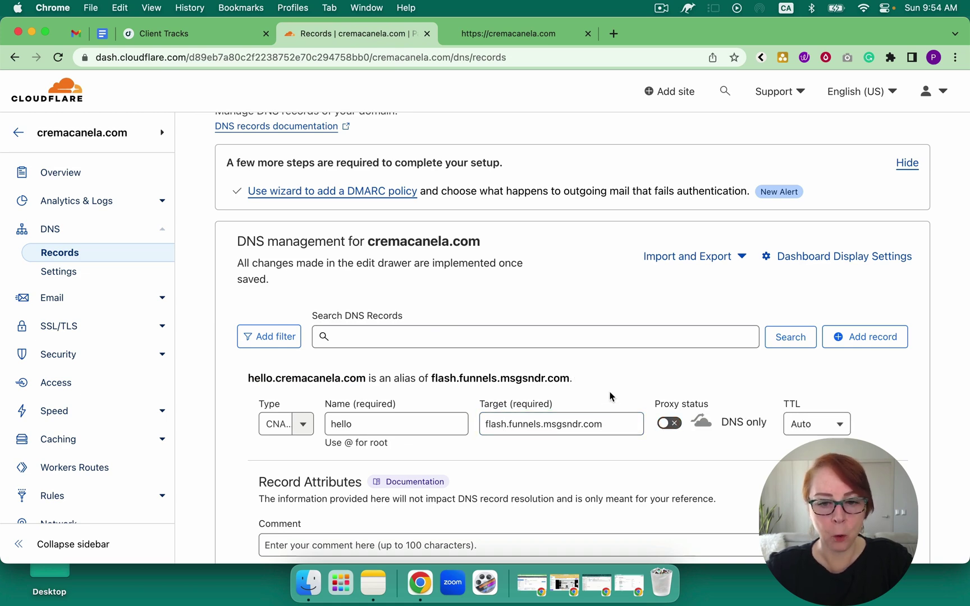
scroll(618, 401, down, 5)
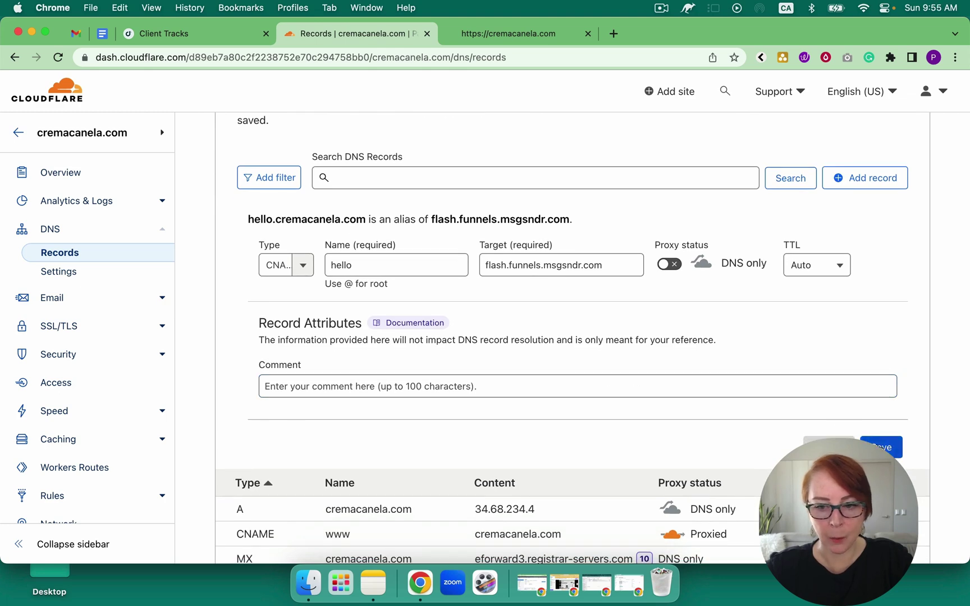
click(884, 447)
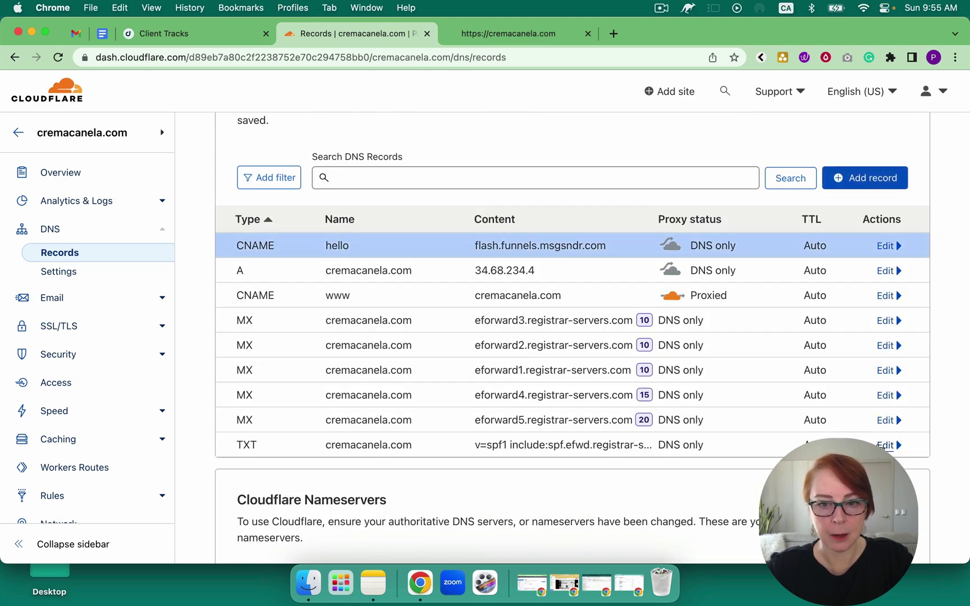
In Client Tracks, add hello.cremacanela.com and link it to Appointment/Calendar Funnel with Calendar Page as the default step.
click(220, 42)
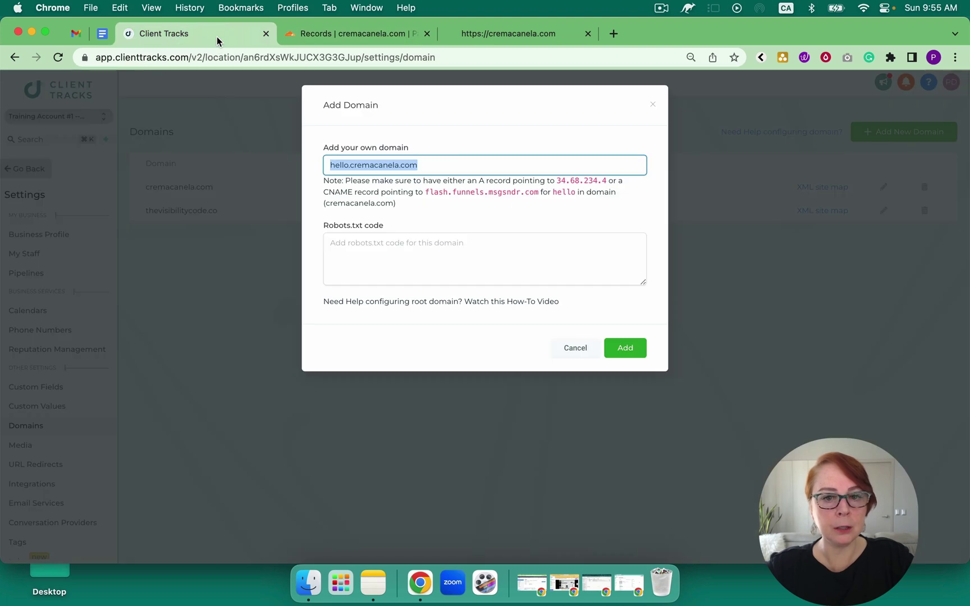
click(626, 349)
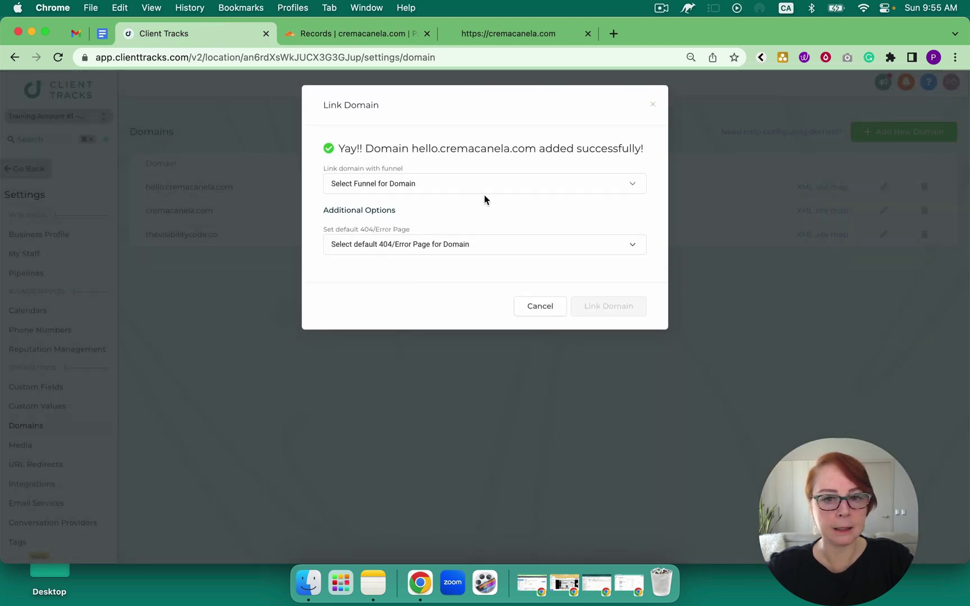
click(467, 183)
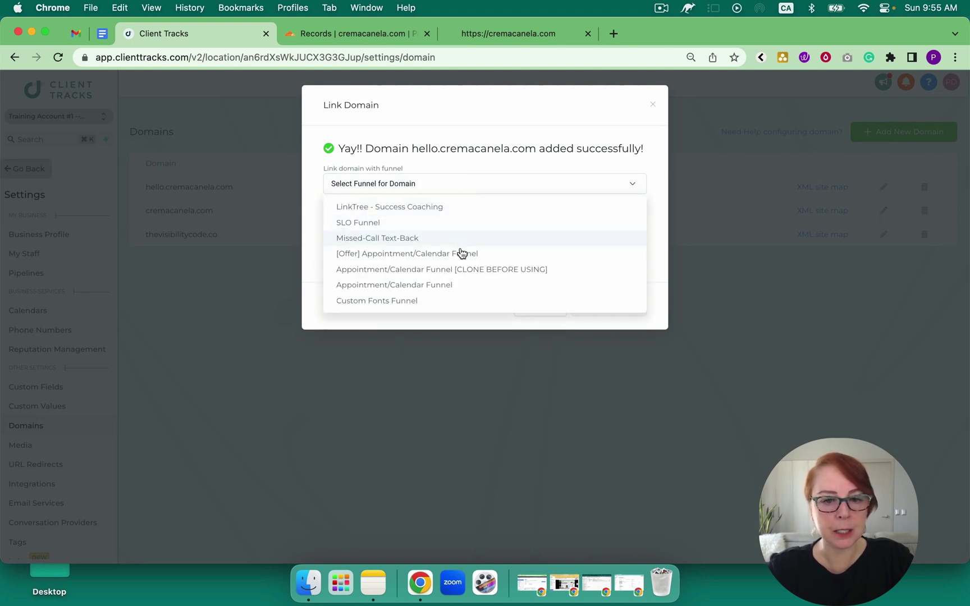
click(471, 285)
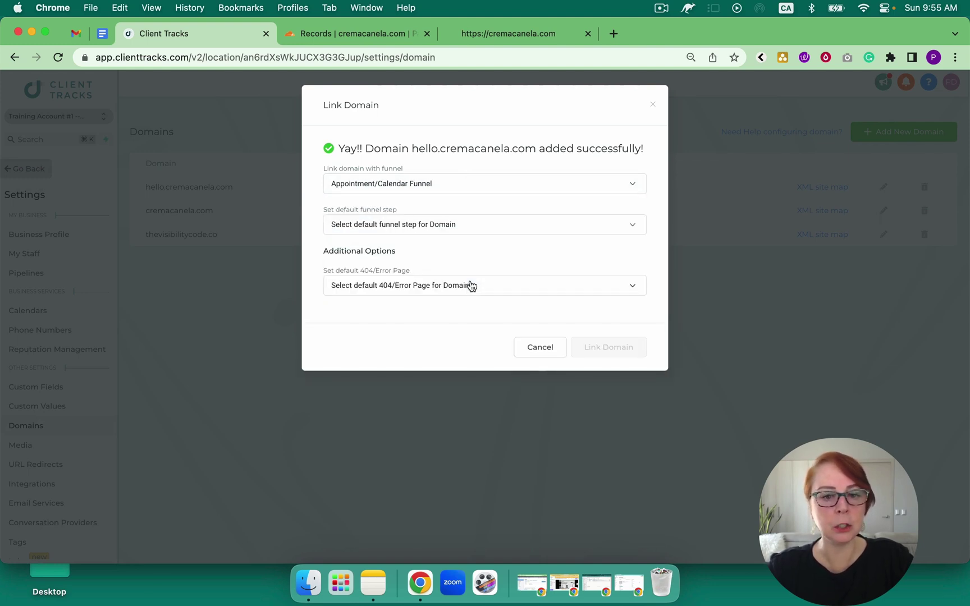
click(485, 225)
click(466, 247)
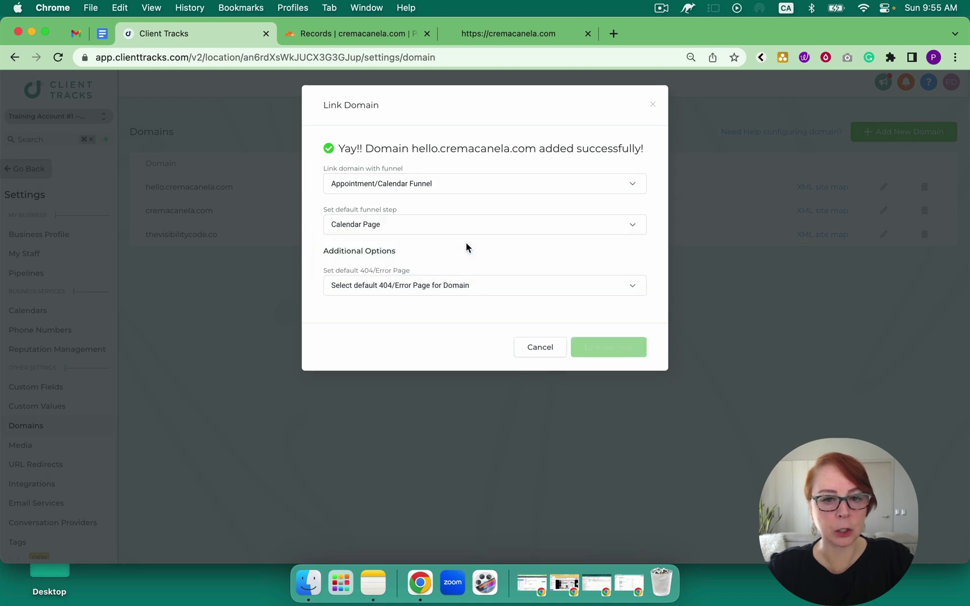
click(607, 350)
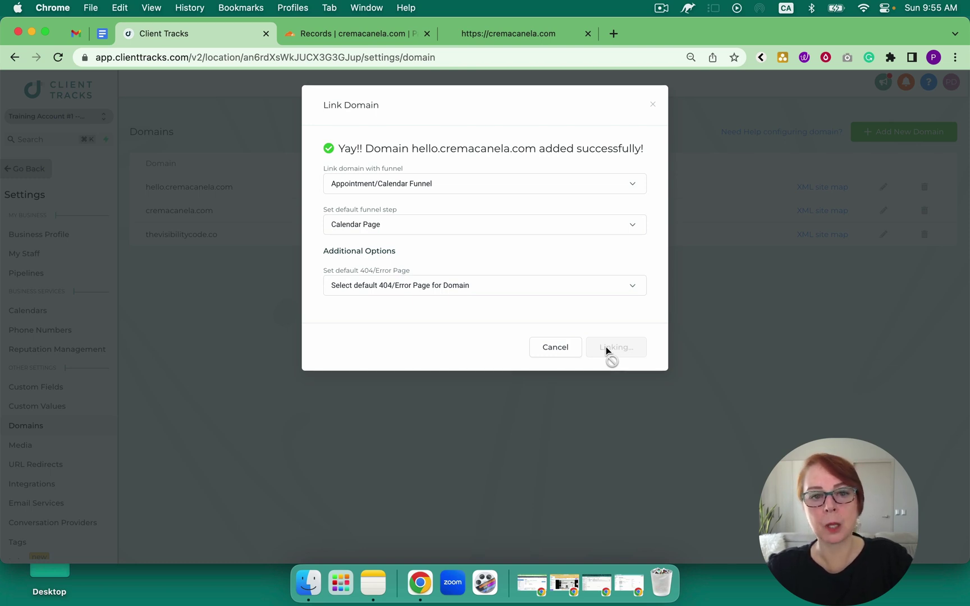
click(519, 34)
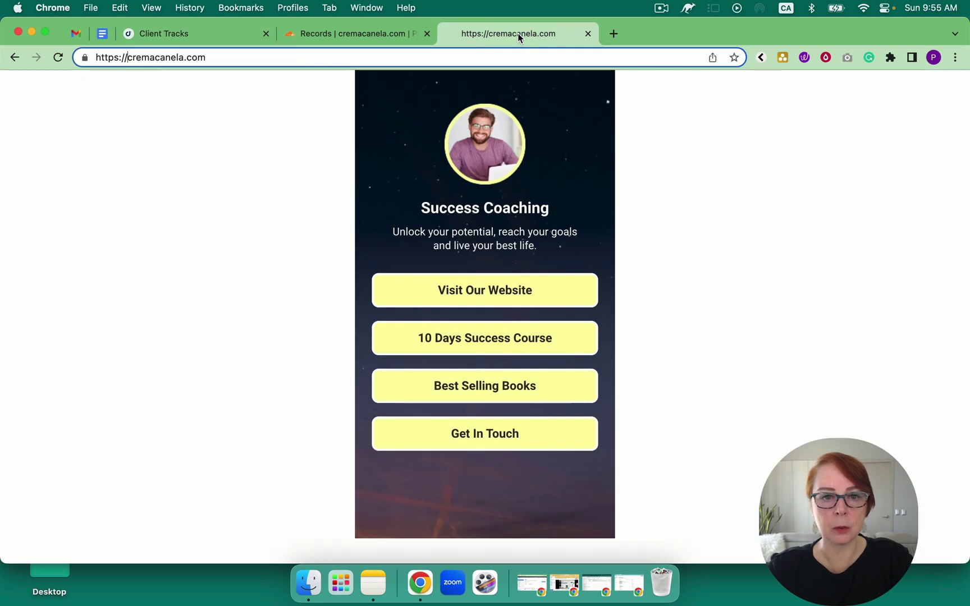
click(128, 59)
text(hello.)
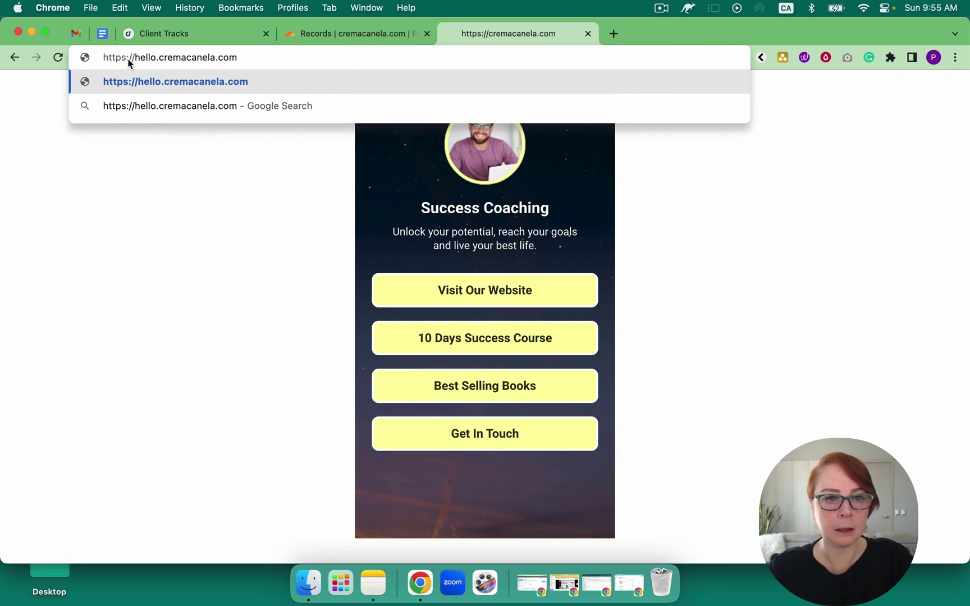
click(192, 35)
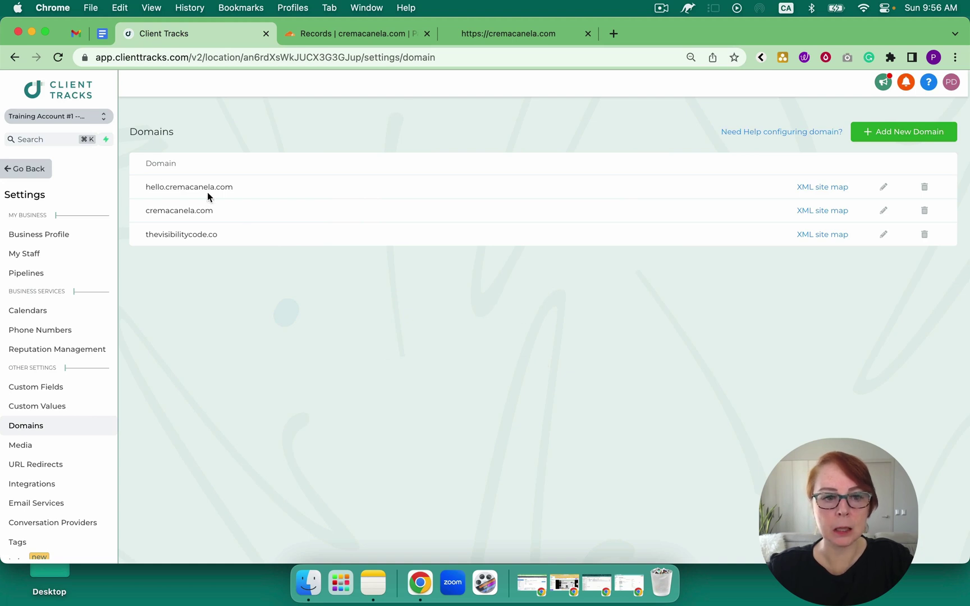
drag(248, 191, 144, 190)
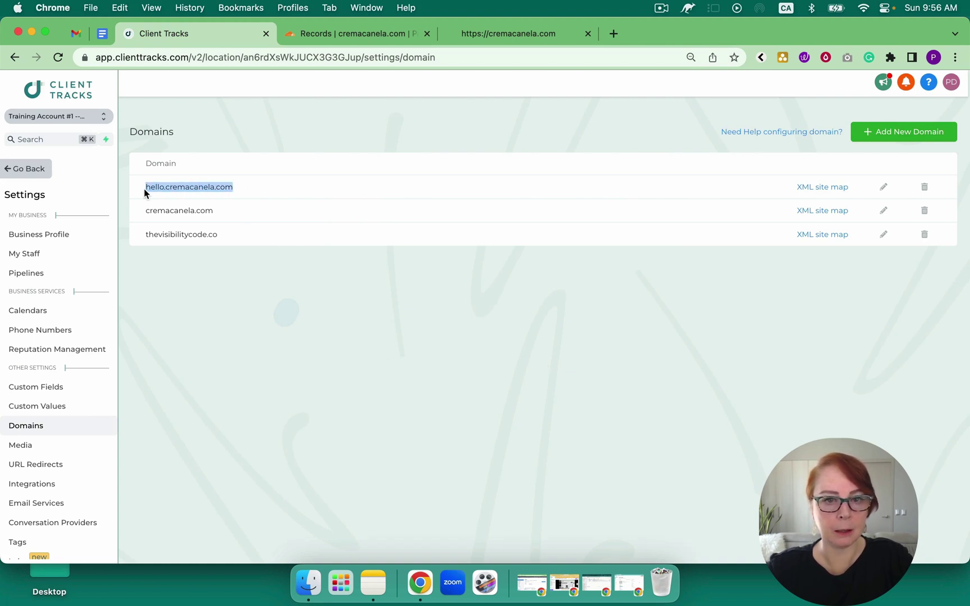
click(524, 30)
key(Return)
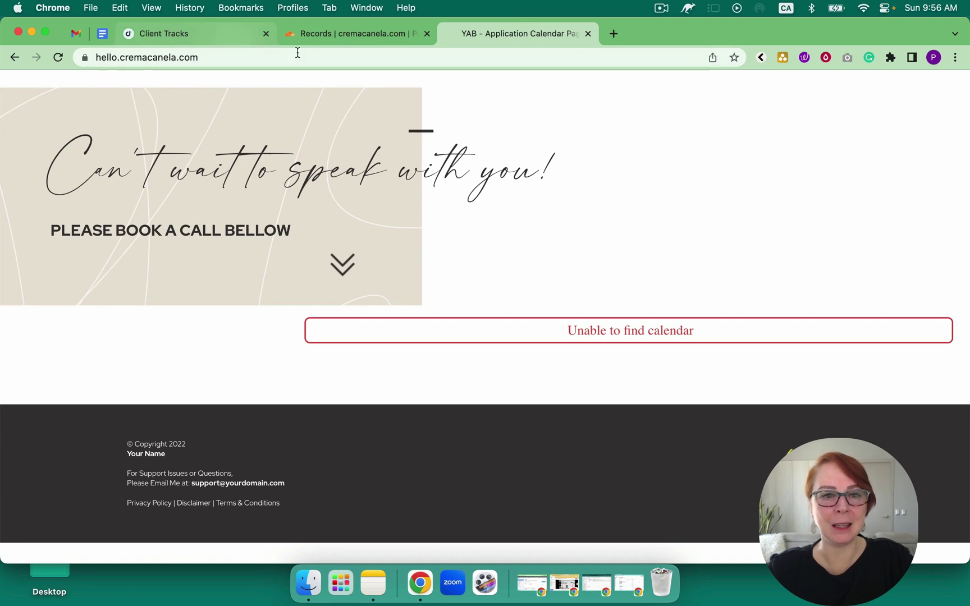
Switch to Cloudflare and review the hello CNAME record and the root domain's A record in the DNS list.
click(333, 37)
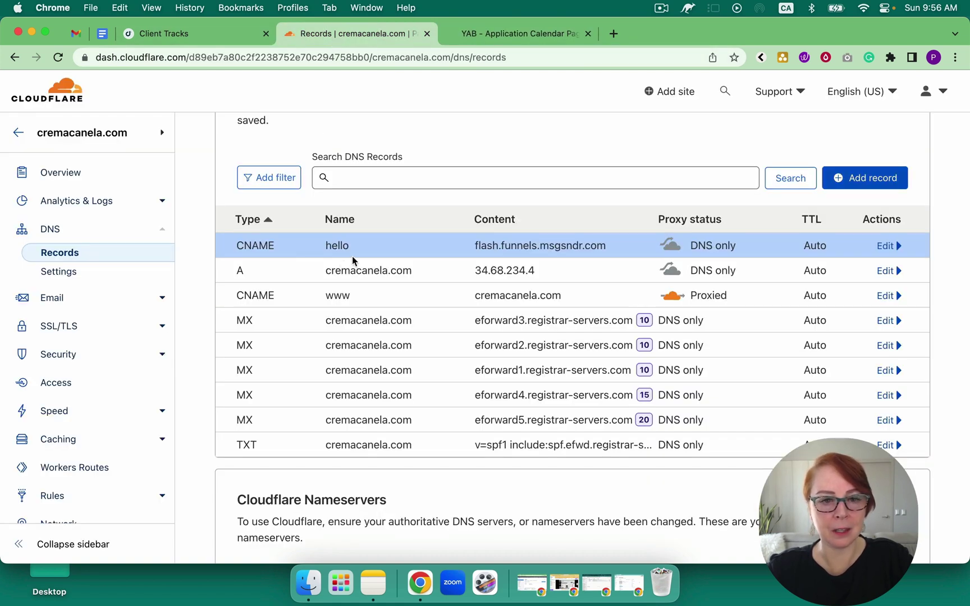
drag(363, 247, 312, 248)
click(617, 249)
drag(616, 249, 280, 273)
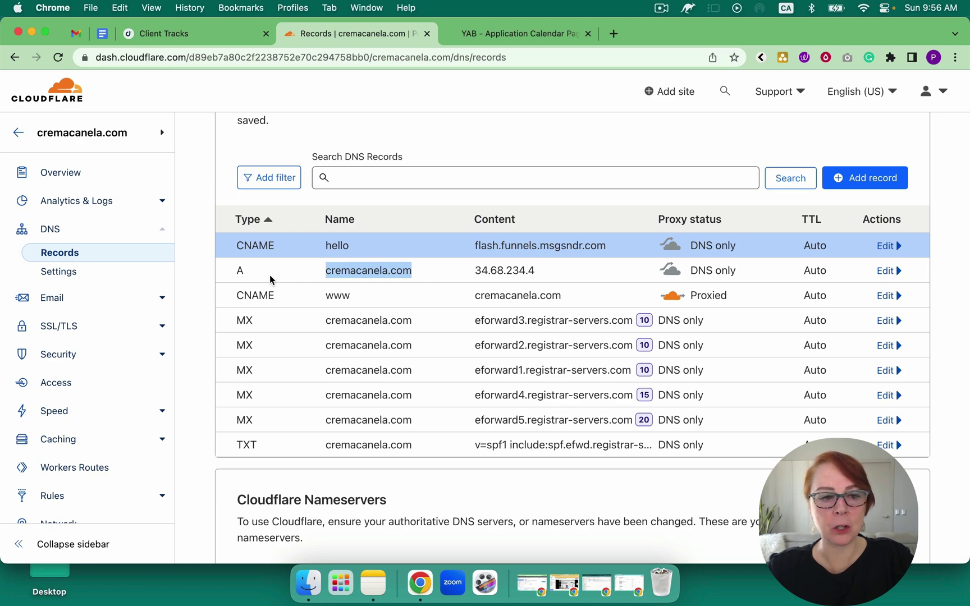
Check the SSL/TLS encryption mode set for cremacanela.com.
click(62, 326)
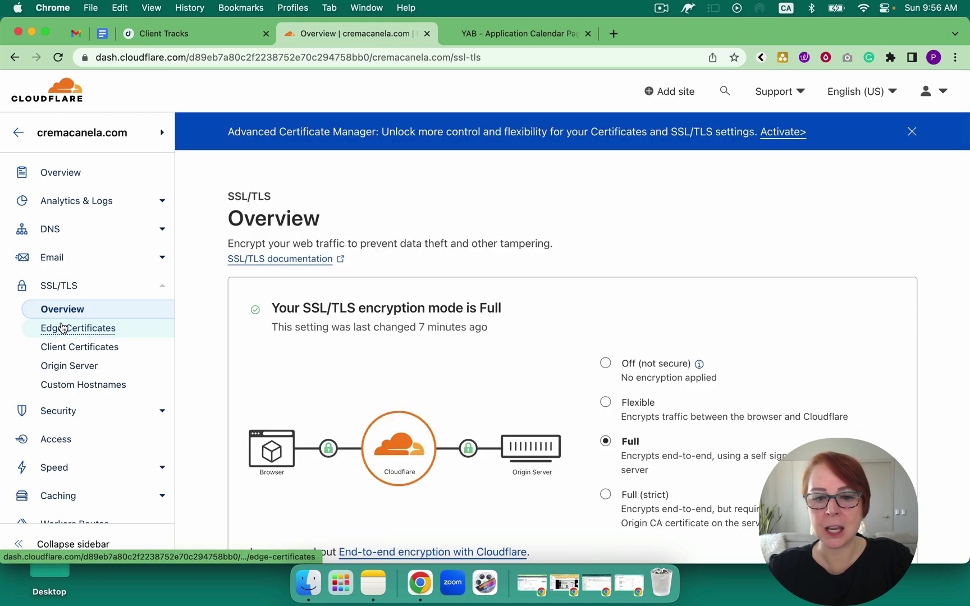
scroll(538, 354, down, 3)
scroll(537, 354, up, 3)
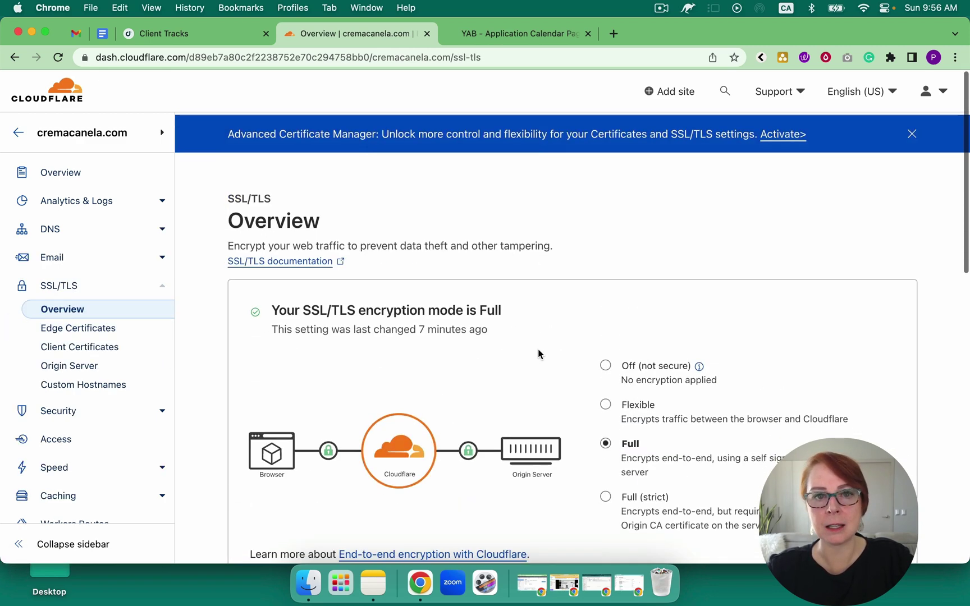
Open a blank browser tab and recheck the domain list in Client Tracks.
click(613, 34)
click(599, 54)
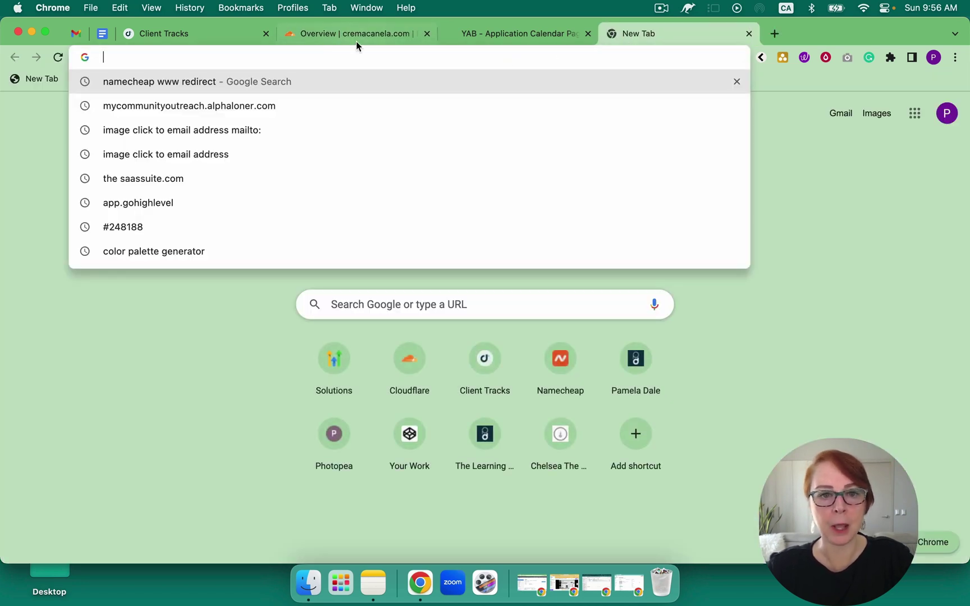
click(343, 33)
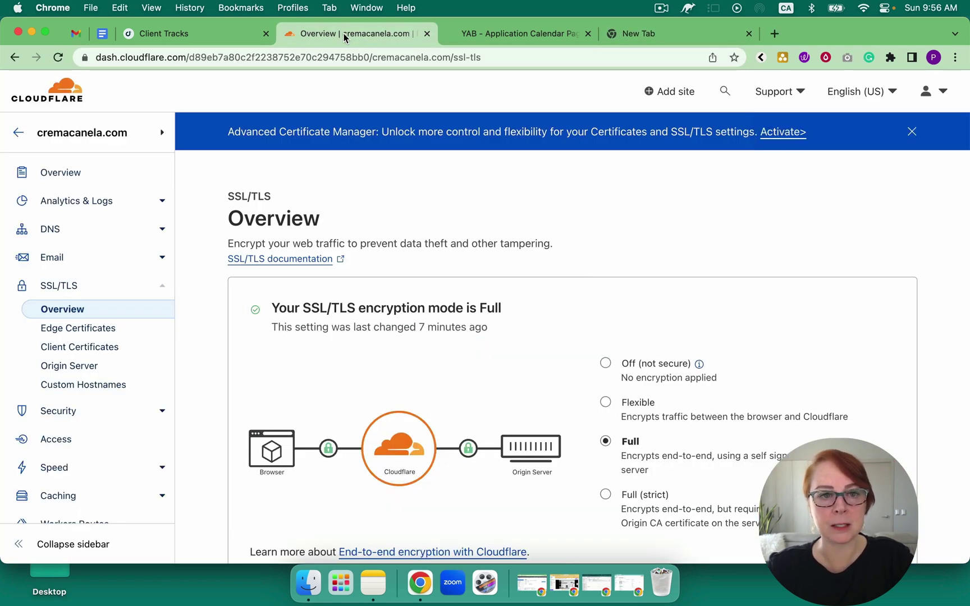
click(224, 37)
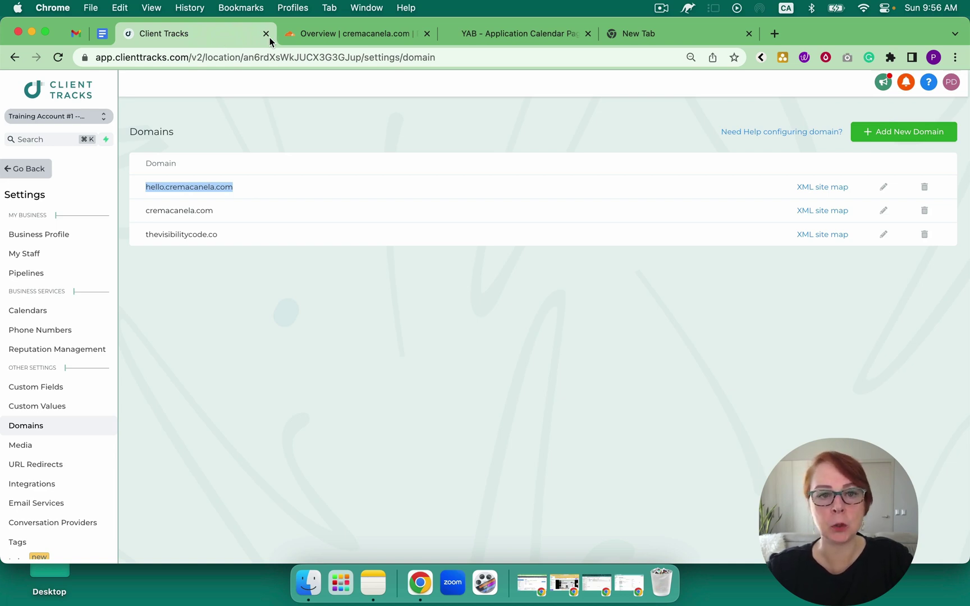
Return to Cloudflare's DNS records for cremacanela.com and examine the MX and TXT records, and the A and CNAME records.
click(340, 33)
click(56, 227)
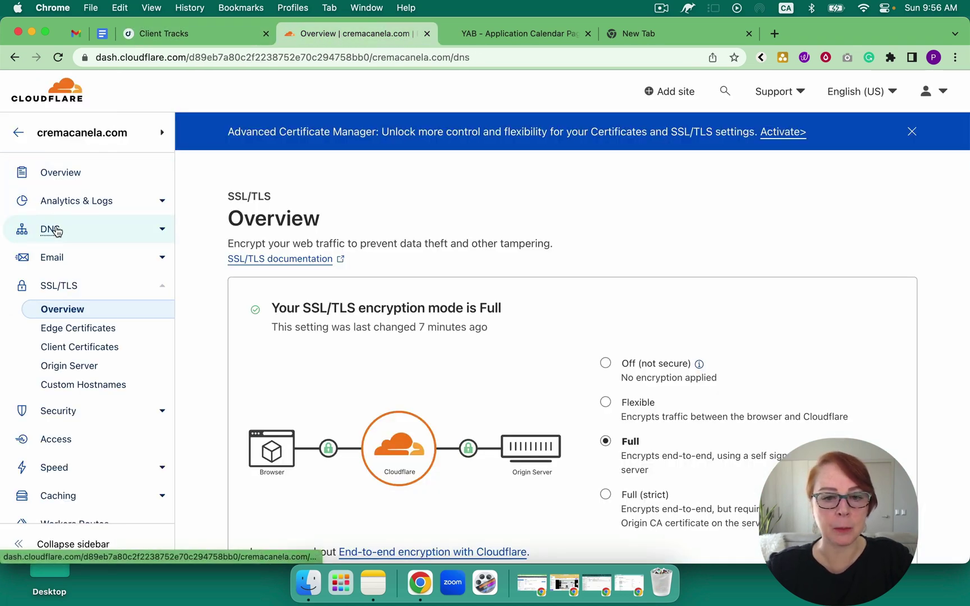
scroll(275, 331, down, 5)
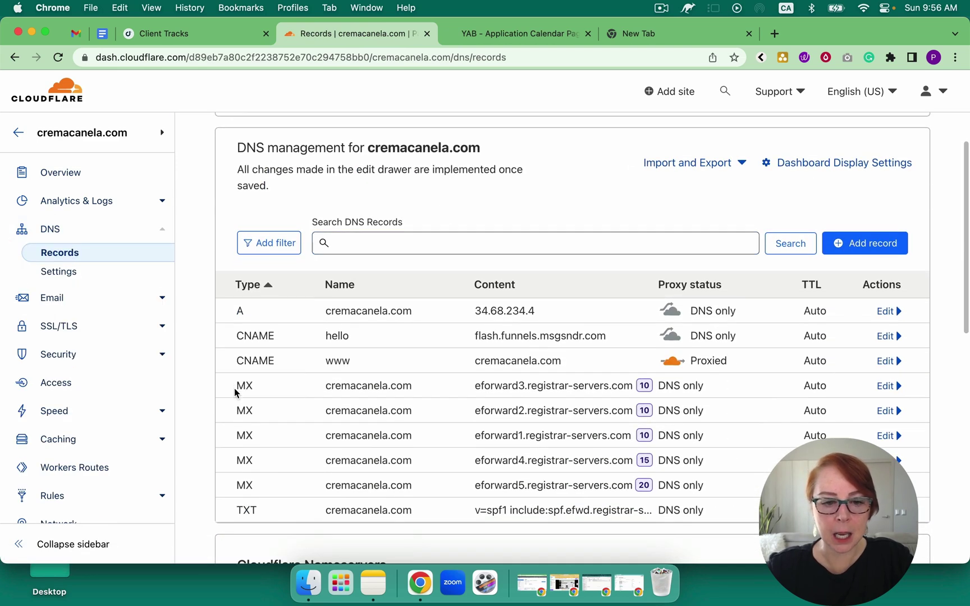
drag(234, 384, 268, 517)
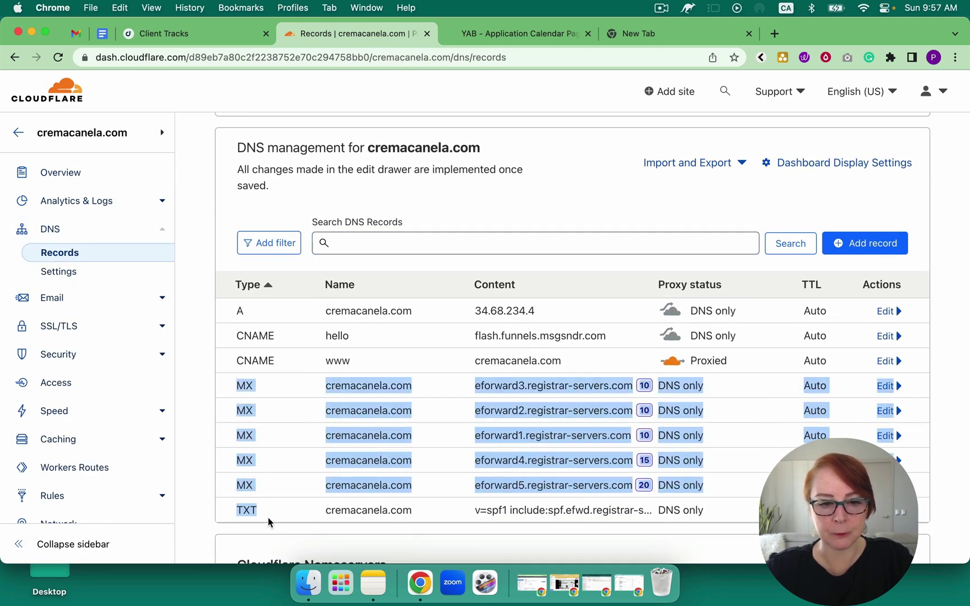
click(232, 325)
drag(231, 325, 285, 363)
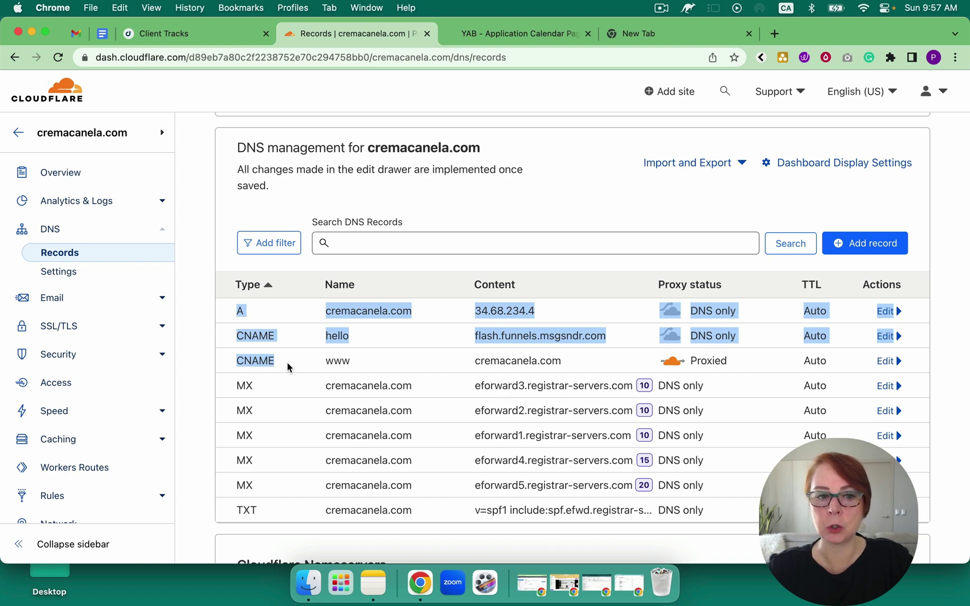
click(286, 308)
drag(275, 336, 237, 338)
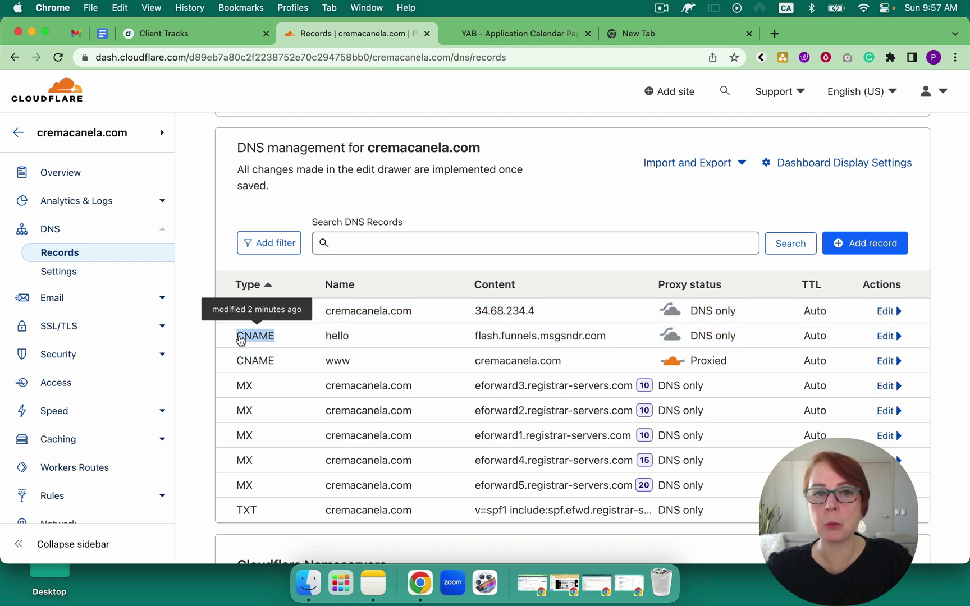